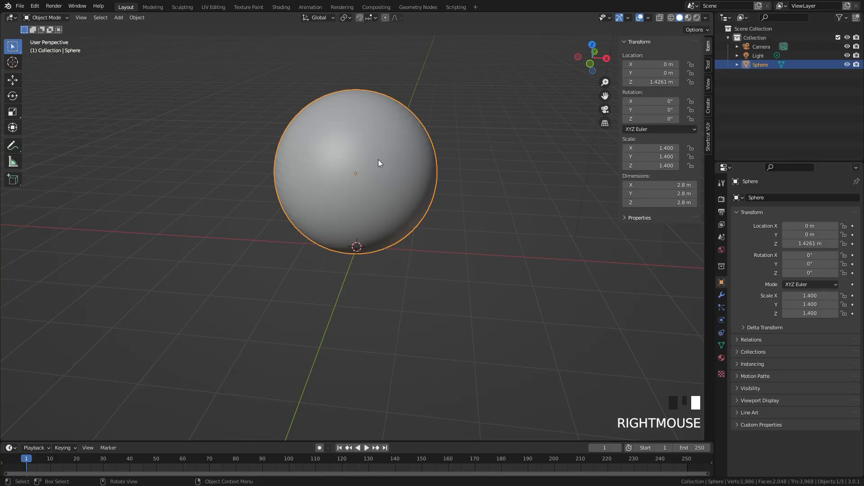
Add a UV sphere, raise it along Z into the large sphere and scale it to about 0.77
key(n)
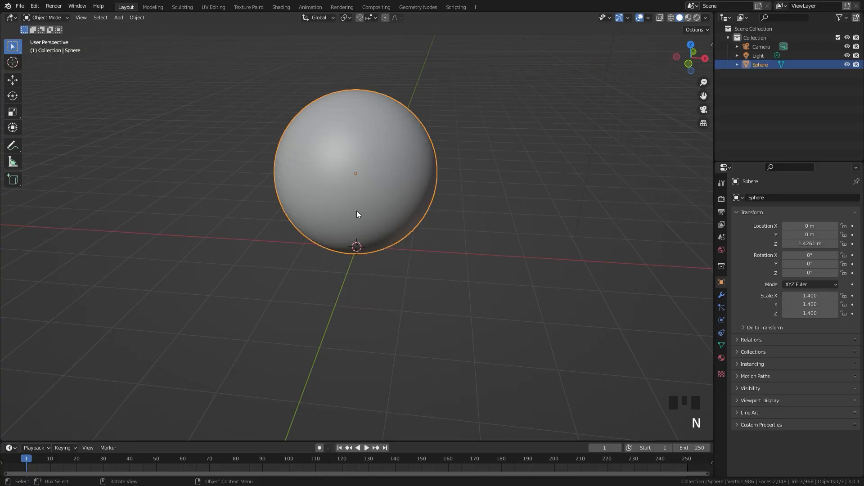
key(shift+a)
mouse_move(384, 187)
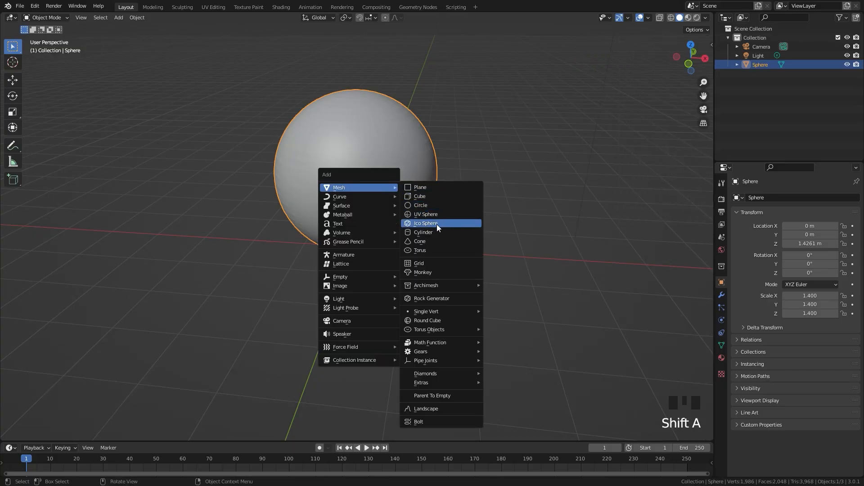
click(431, 212)
key(g)
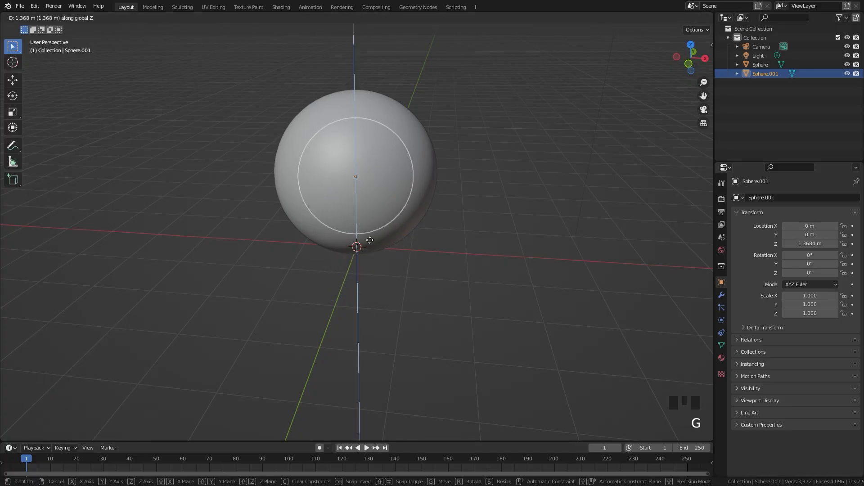
click(519, 218)
key(s)
click(477, 211)
Raise the small inner sphere along Z to about 1.66 m, inside the upper half of the large sphere
key(g)
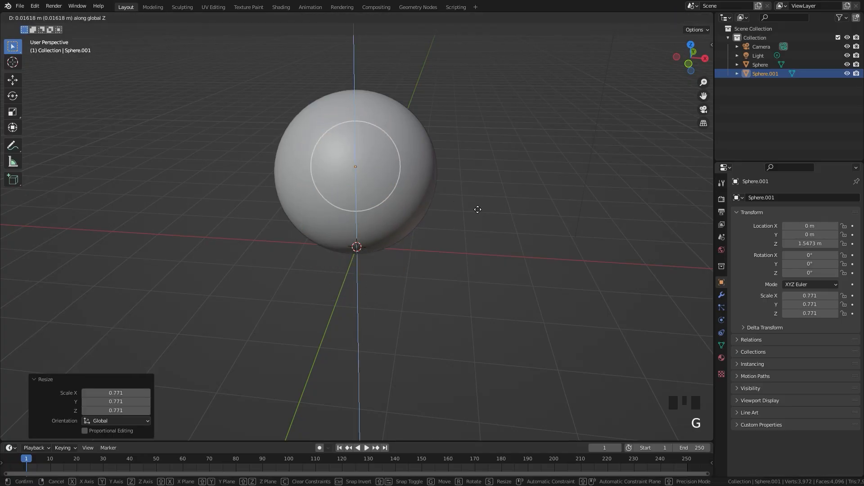
click(397, 202)
middle_drag(397, 204, 424, 184)
key(g)
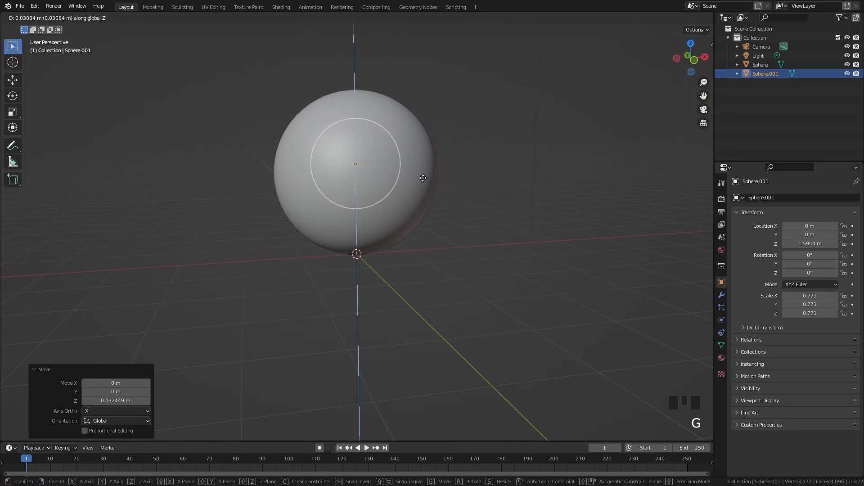
click(423, 178)
Add a cube, raise it to about 1.31 m on Z and scale it to about 1.62 around the spheres
scroll(423, 179, down, 2)
key(shift+a)
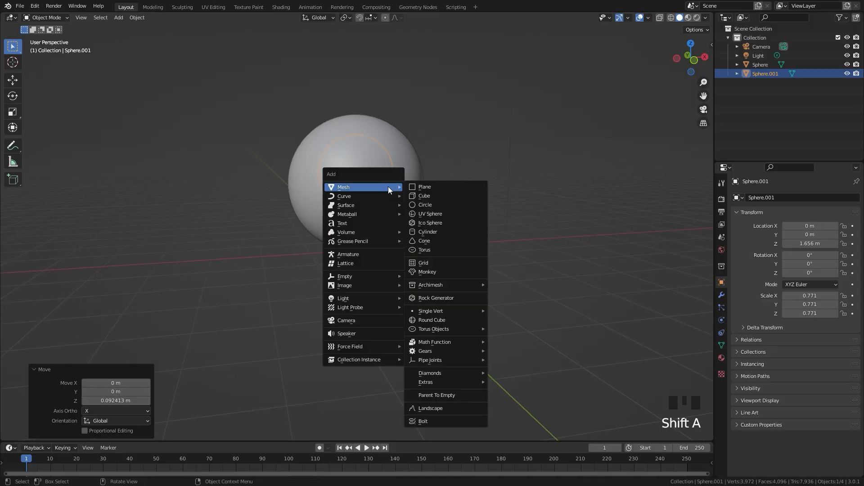
click(428, 196)
key(g)
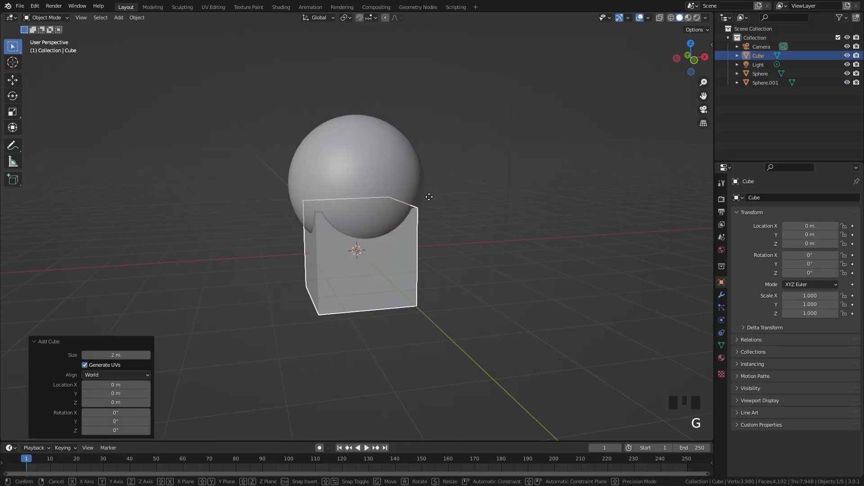
click(450, 135)
key(s)
click(517, 134)
Switch to wireframe shading, enlarge the cube to a scale of about 1.72 and centre it around the spheres at Z about 1.41 m
key(z)
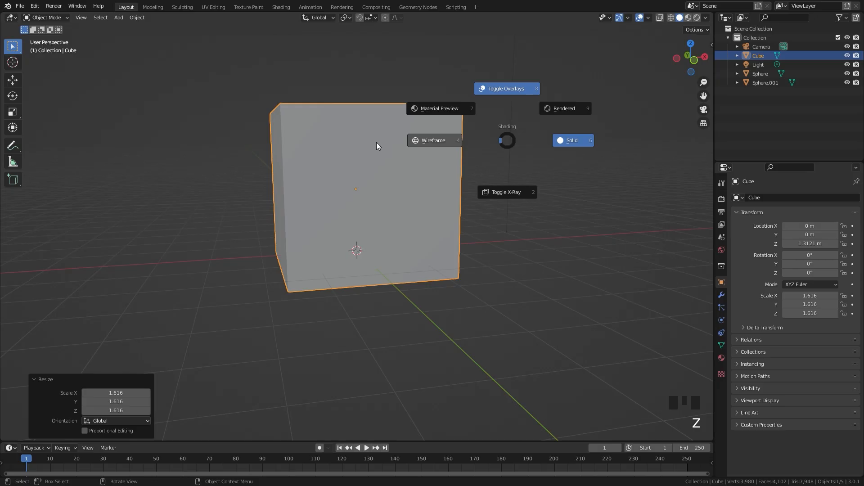
click(376, 144)
key(g)
key(z)
click(477, 163)
key(s)
click(511, 172)
key(g)
key(z)
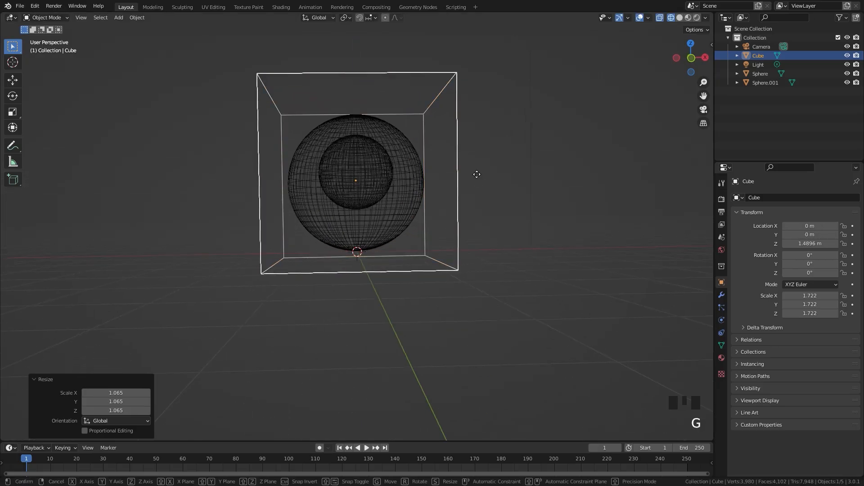
click(492, 178)
middle_drag(493, 177, 514, 214)
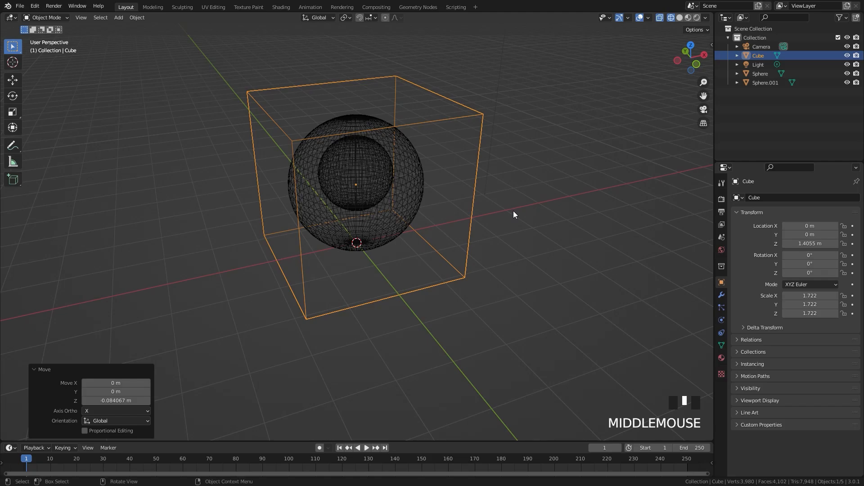
scroll(561, 251, up, 2)
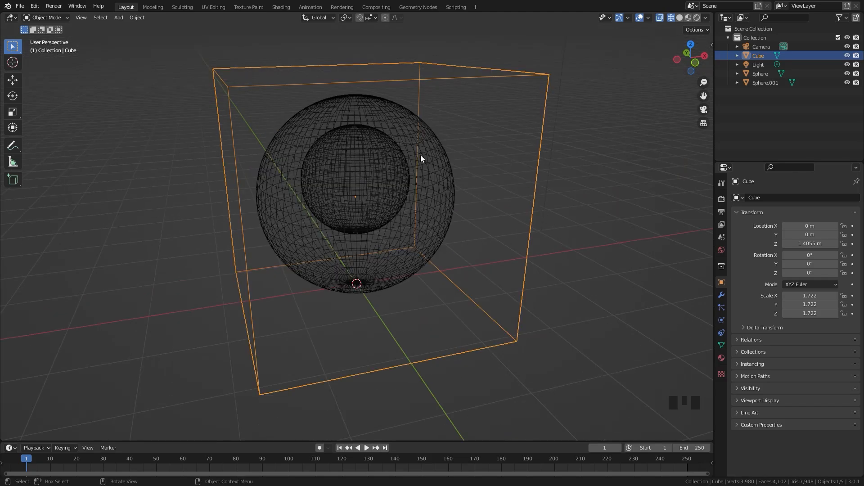
middle_drag(420, 156, 395, 130)
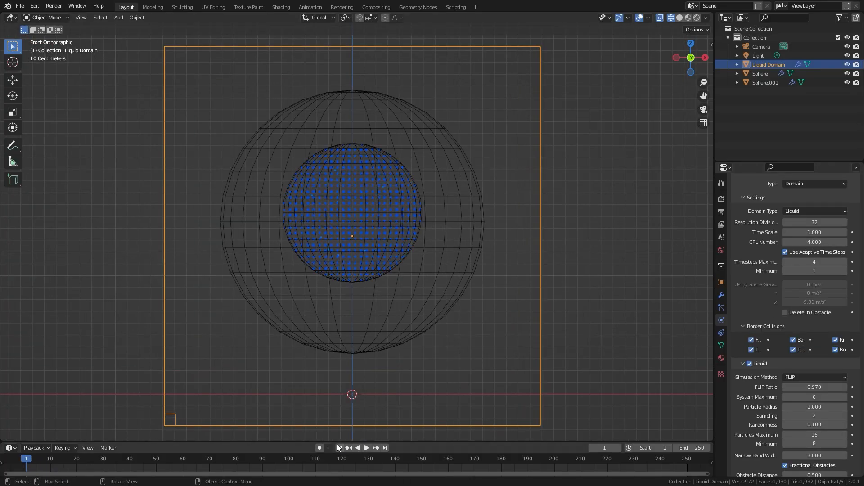
Play the example liquid simulation to examine how the fluid behaves against the outer sphere, and restart it from the first frame
scroll(421, 332, down, 1)
key(space)
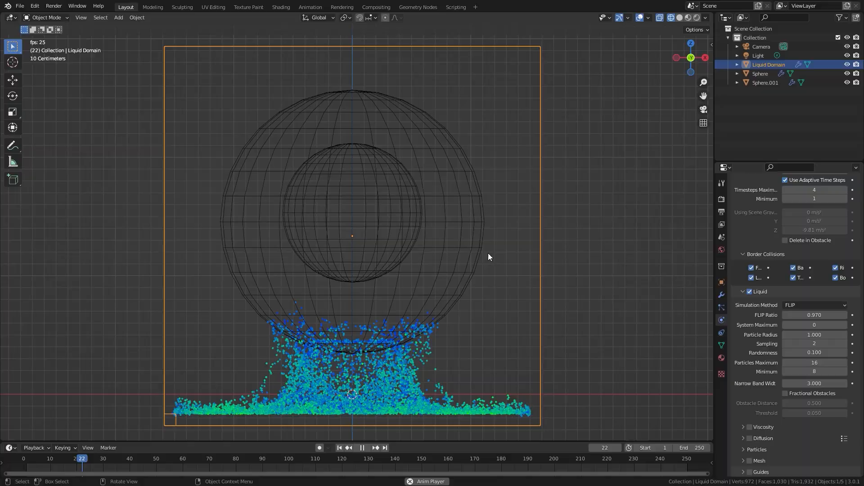
scroll(488, 257, down, 2)
scroll(396, 327, up, 1)
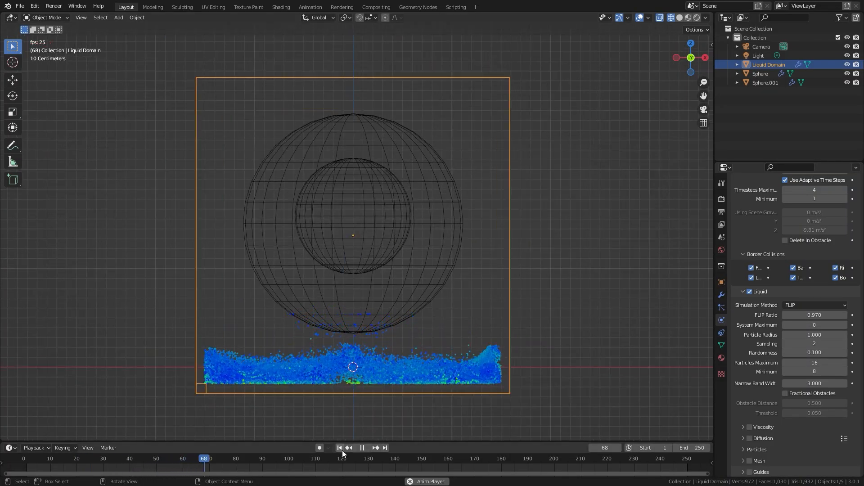
click(339, 448)
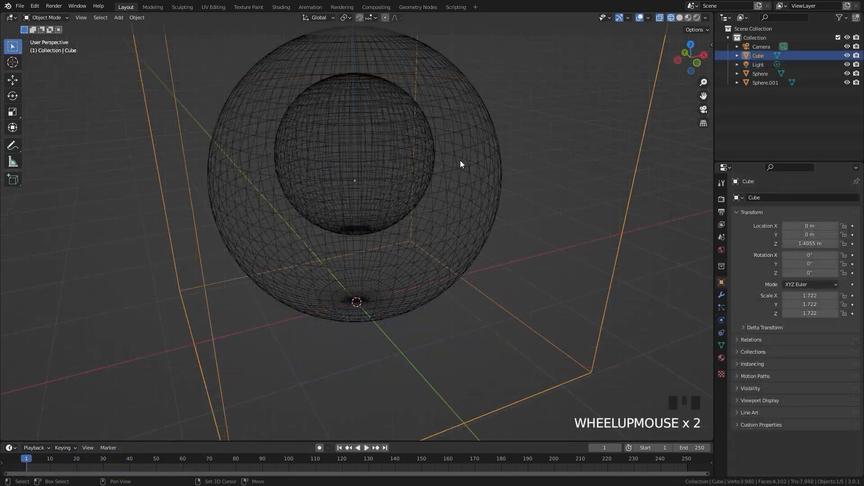
Enter Edit Mode on the outer sphere and display its face normals with an increased line length
shift+middle_drag(460, 160, 456, 194)
click(488, 156)
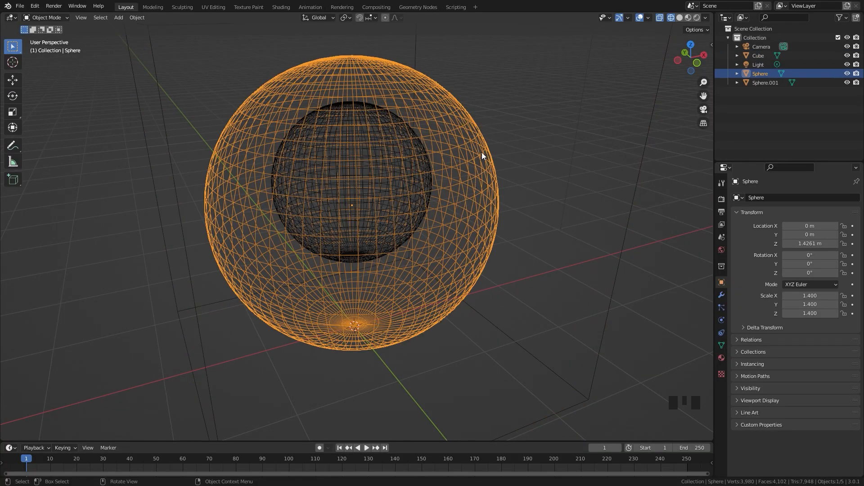
key(Tab)
click(649, 18)
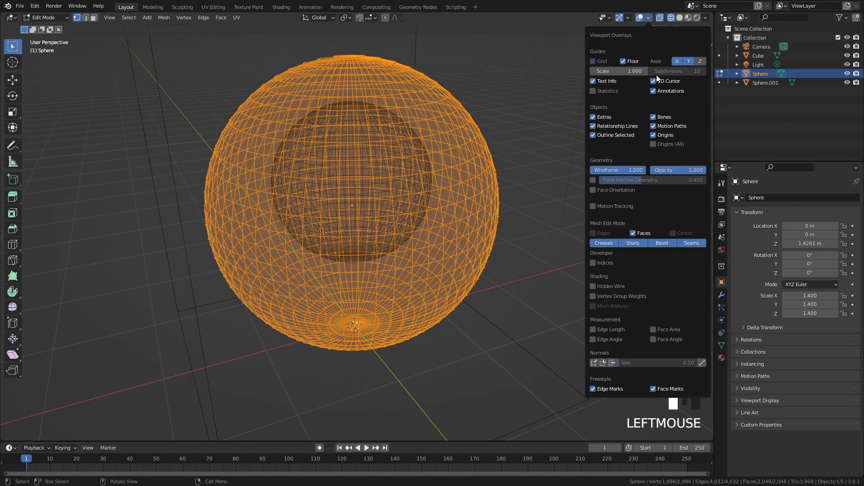
click(613, 363)
drag(639, 363, 643, 363)
middle_drag(572, 315, 487, 145)
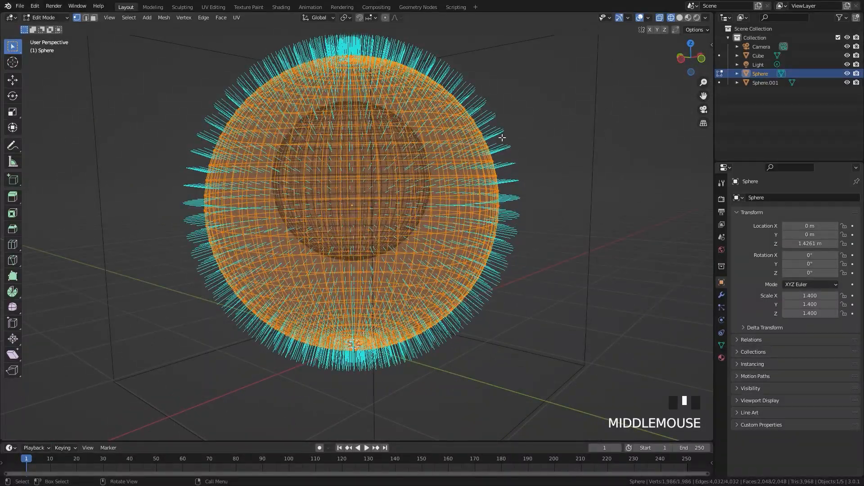
key(d)
mouse_move(513, 133)
mouse_down()
mouse_move(558, 118)
mouse_move(547, 113)
mouse_move(557, 118)
mouse_move(546, 140)
mouse_up()
middle_drag(546, 179, 439, 133)
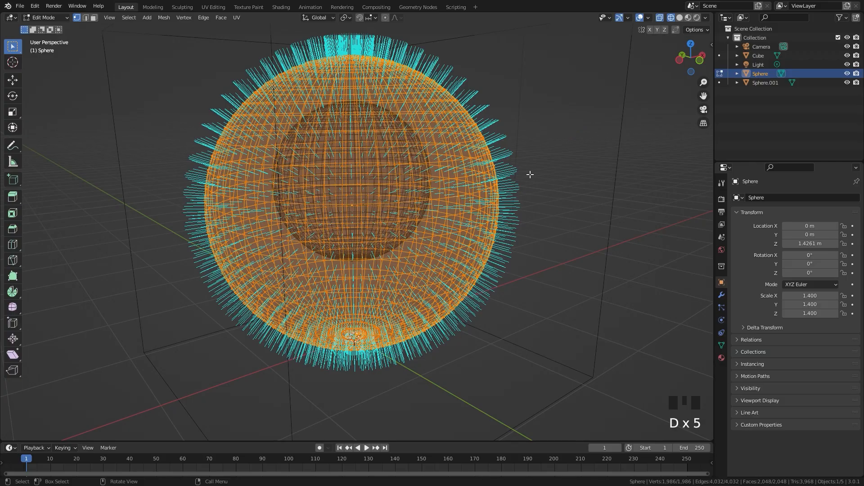
Recalculate the outer sphere's normals with the Inside option on, and return to Object Mode
key(shift+n)
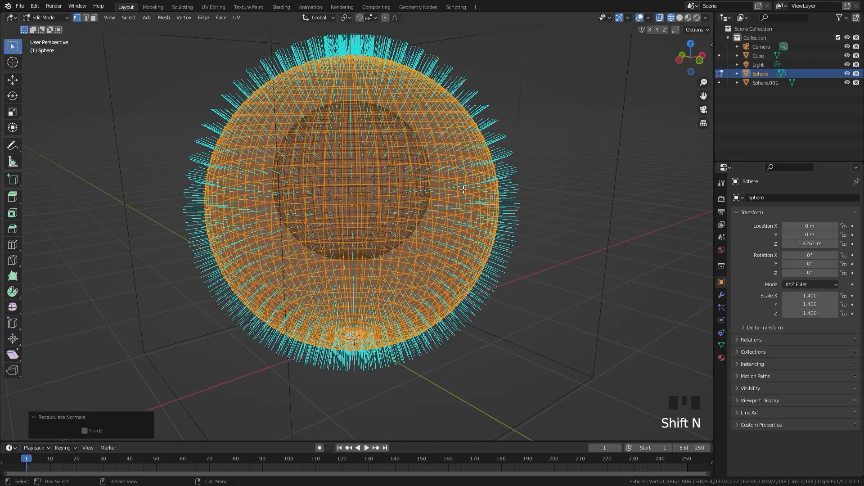
click(84, 431)
middle_drag(292, 234, 346, 207)
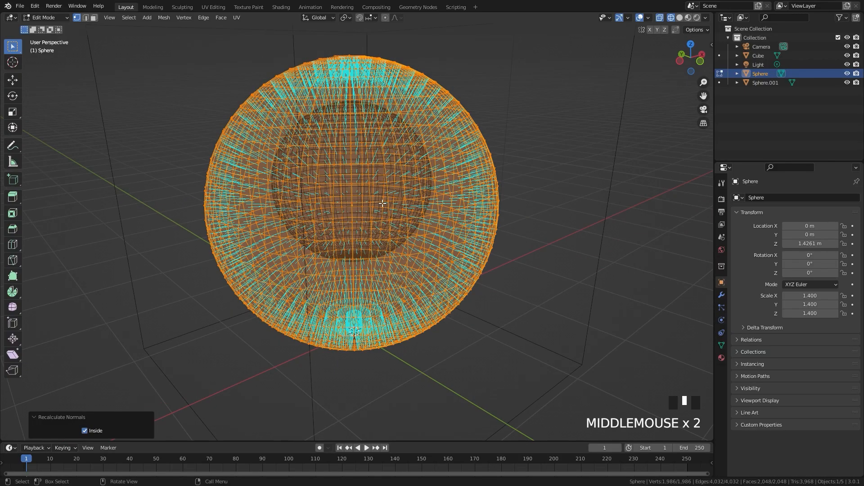
middle_drag(387, 237, 380, 249)
key(Tab)
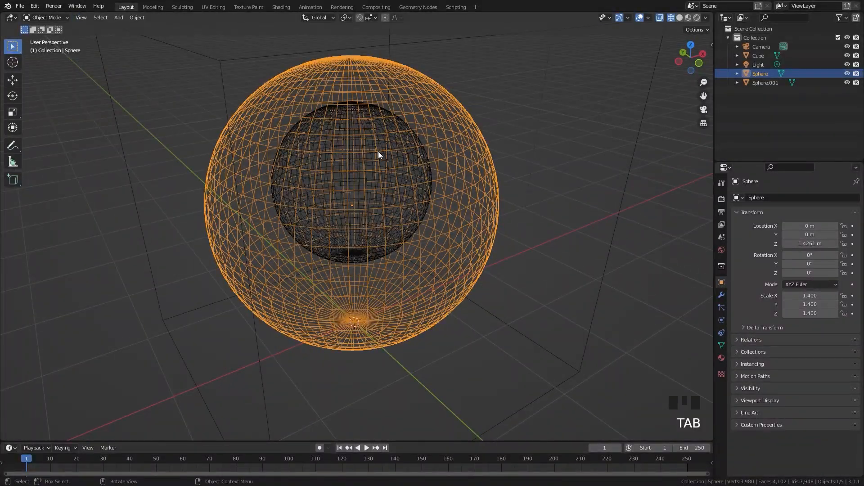
Delete the top pole vertex of the outer sphere to open a hole, and return to Object Mode
shift+middle_drag(378, 151, 384, 170)
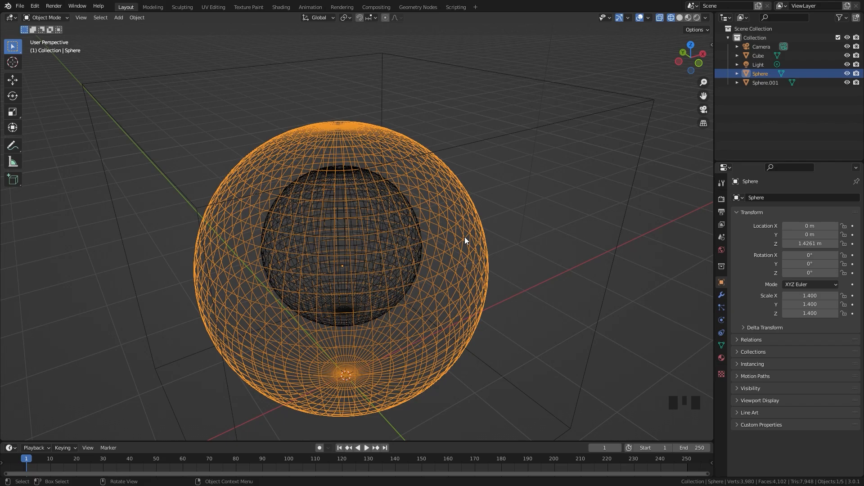
middle_drag(465, 241, 459, 263)
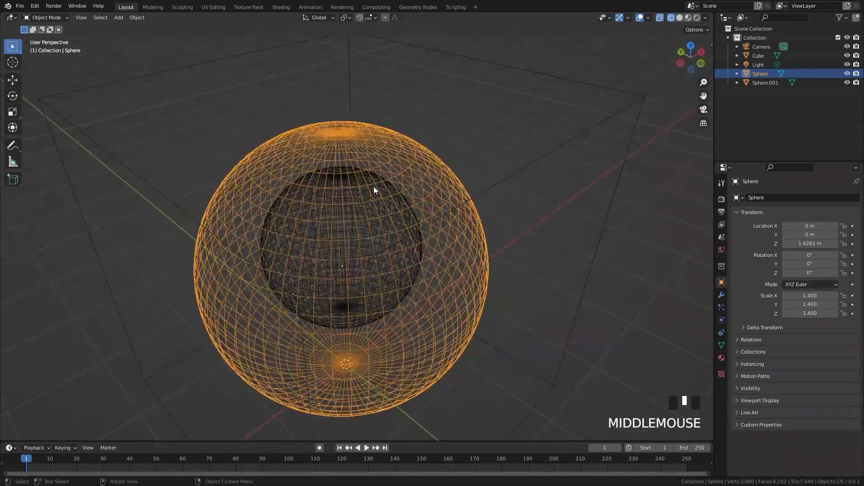
key(Tab)
scroll(374, 187, up, 3)
shift+middle_drag(374, 187, 362, 148)
click(328, 133)
click(329, 134)
key(x)
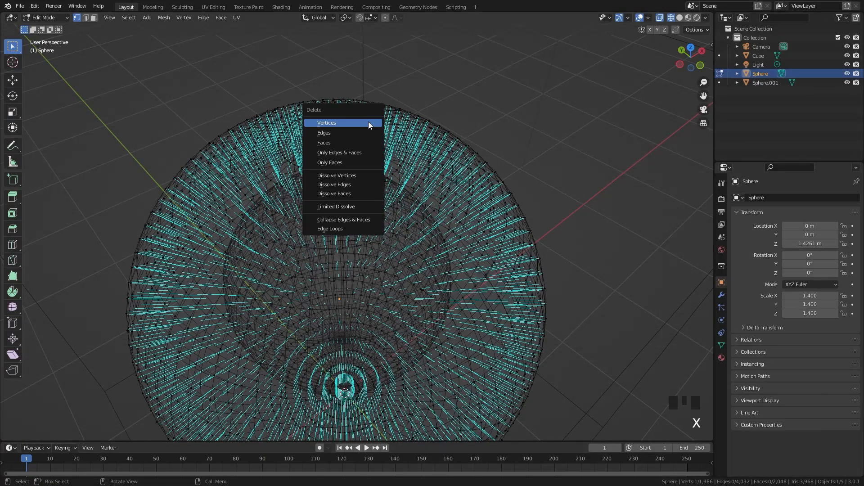
click(354, 122)
key(Tab)
scroll(366, 180, down, 2)
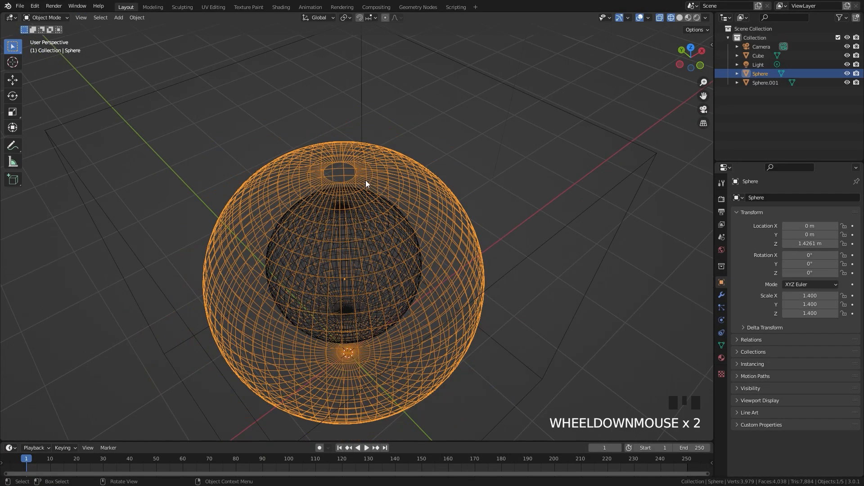
Add Fluid physics to the cube with type Domain and domain type Liquid
middle_drag(363, 188, 350, 142)
click(350, 142)
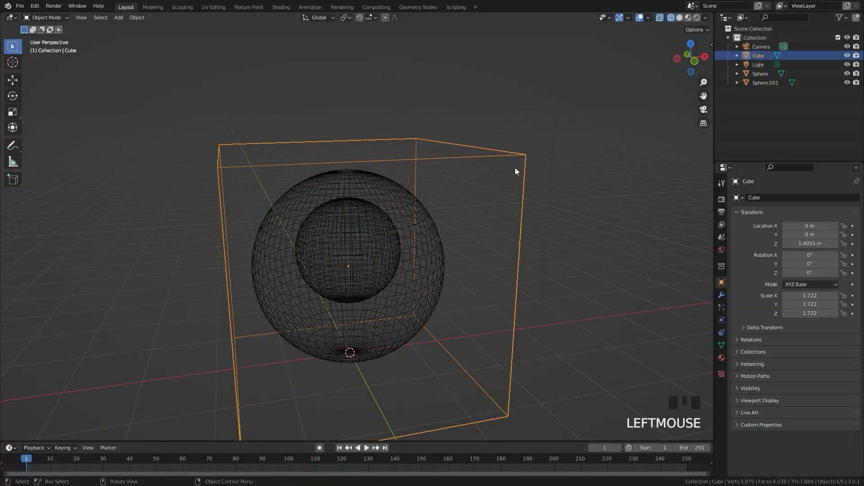
click(721, 319)
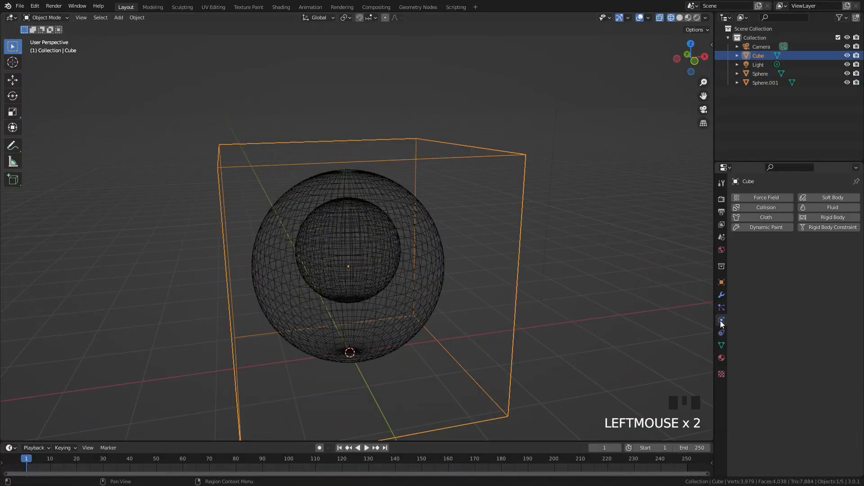
click(831, 207)
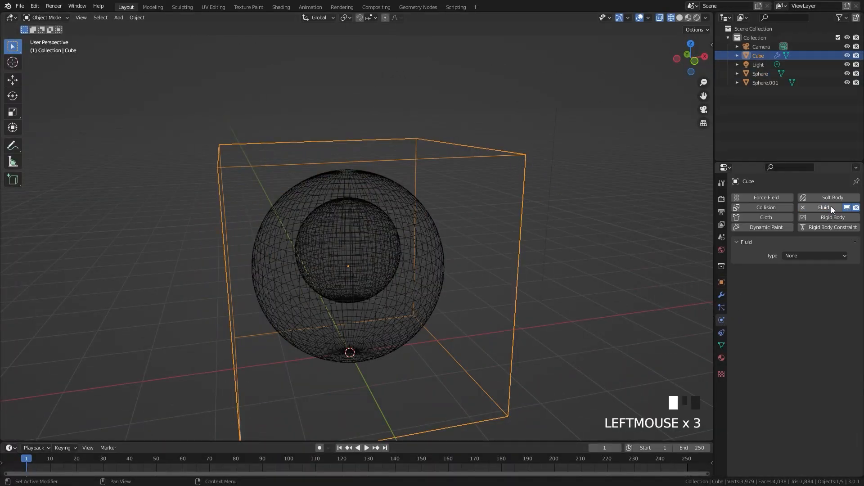
click(801, 255)
click(797, 276)
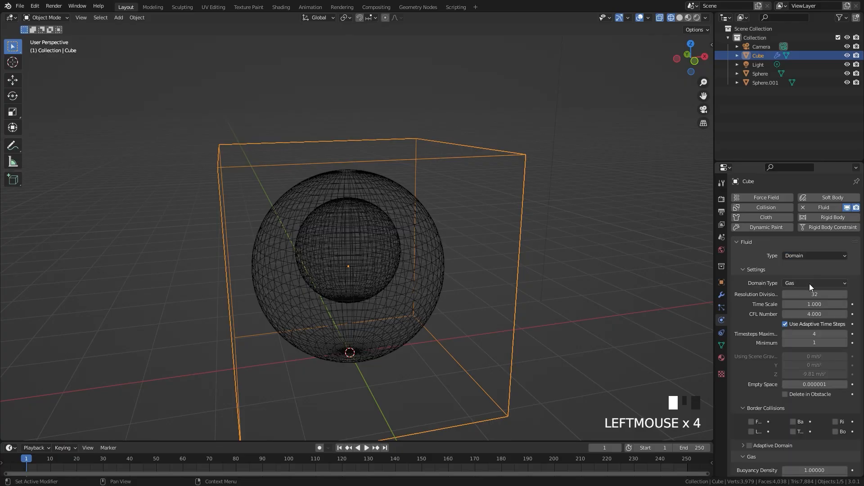
click(804, 281)
click(799, 301)
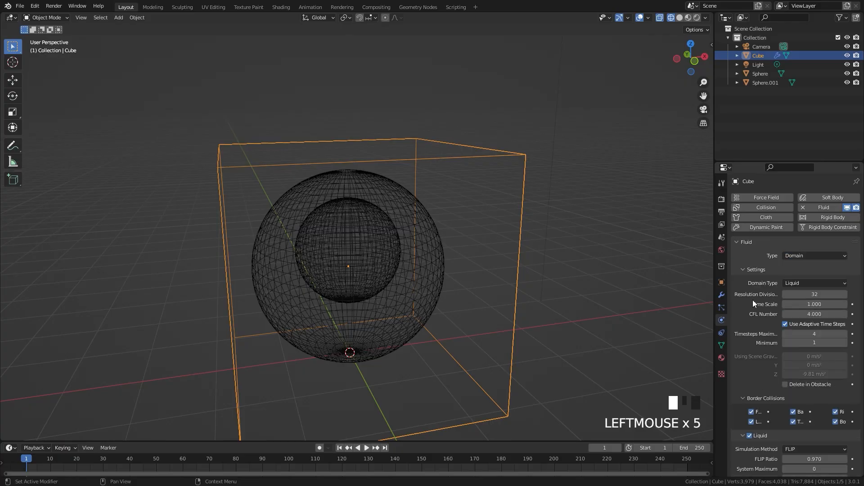
Add Fluid physics to the outer sphere and set its type to Effector
scroll(514, 285, up, 3)
shift+middle_drag(514, 285, 469, 226)
scroll(773, 294, down, 5)
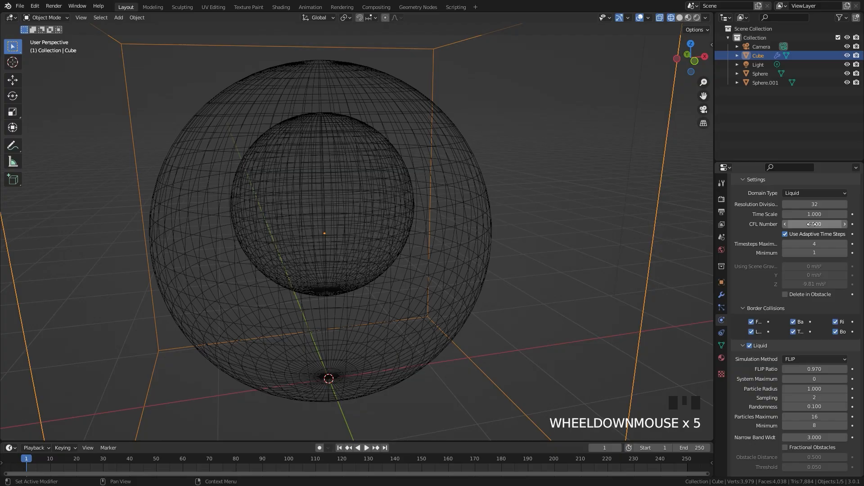
scroll(446, 211, down, 2)
click(392, 156)
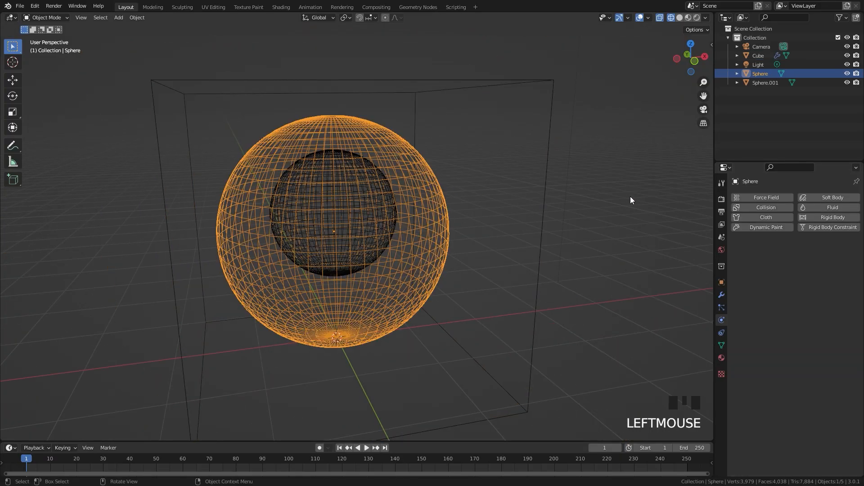
click(830, 207)
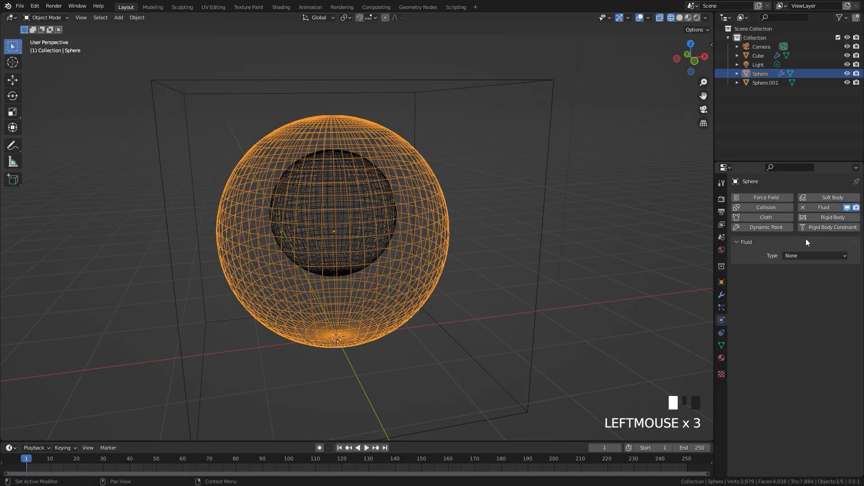
drag(802, 255, 797, 295)
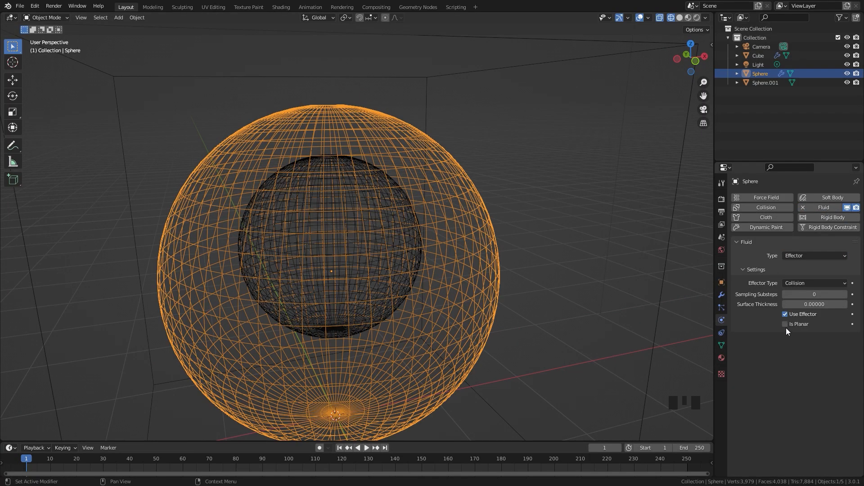
Enable Is Planar in the outer sphere's fluid effector settings
click(786, 325)
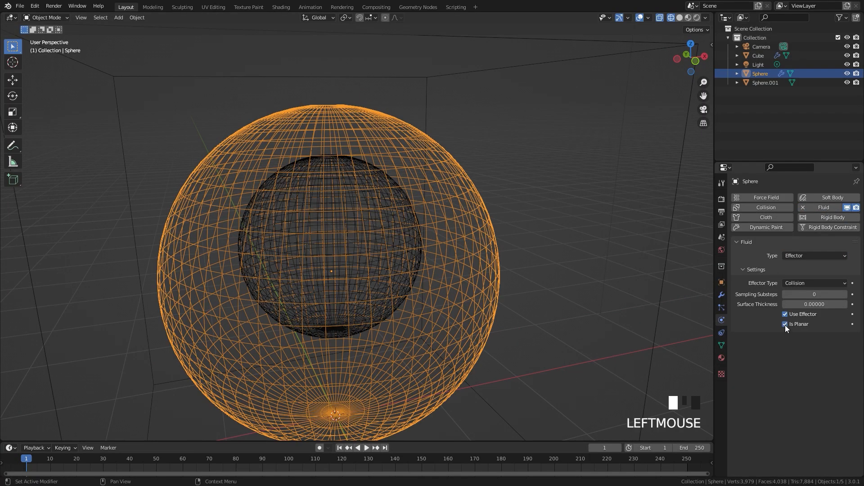
middle_drag(644, 292, 624, 285)
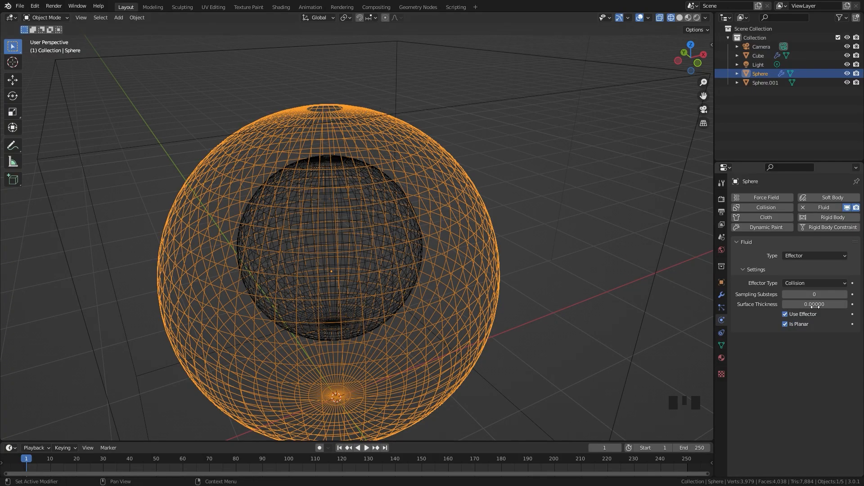
Add Fluid physics to the inner sphere with type Flow and flow type Liquid
click(343, 174)
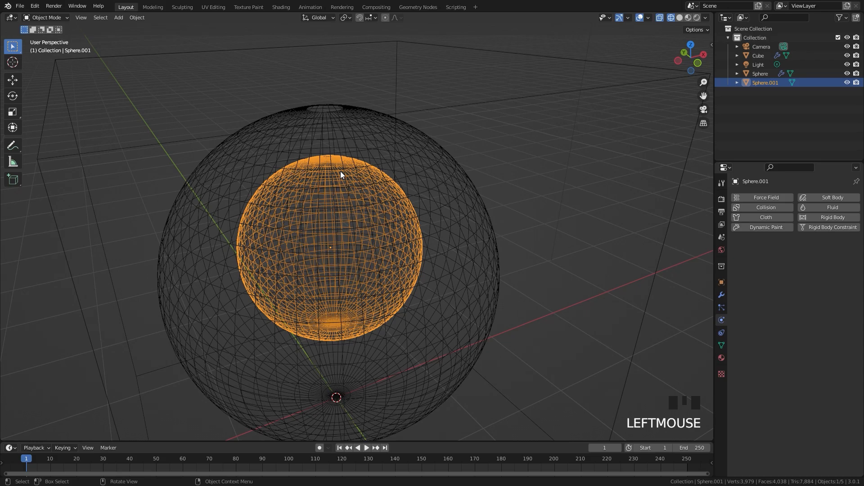
click(832, 210)
click(795, 254)
click(802, 288)
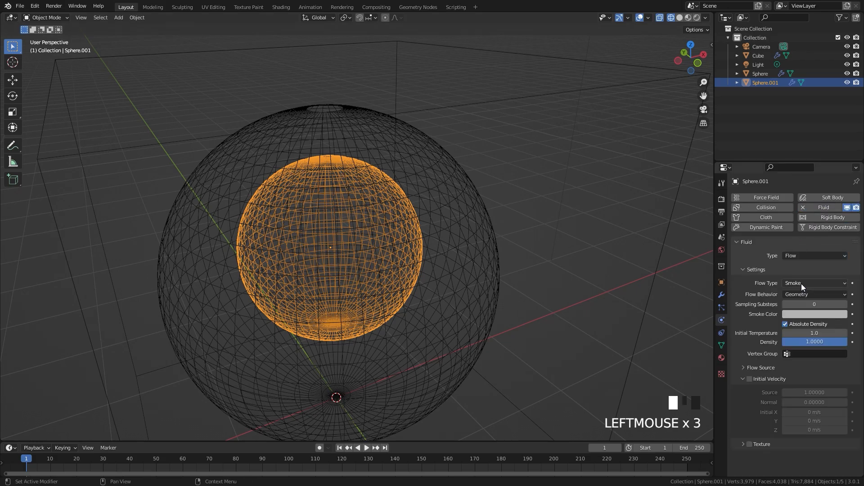
click(799, 285)
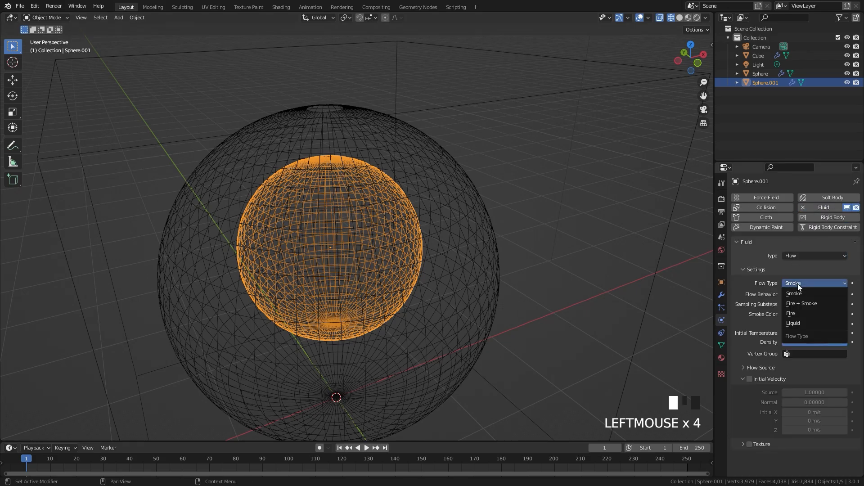
click(792, 322)
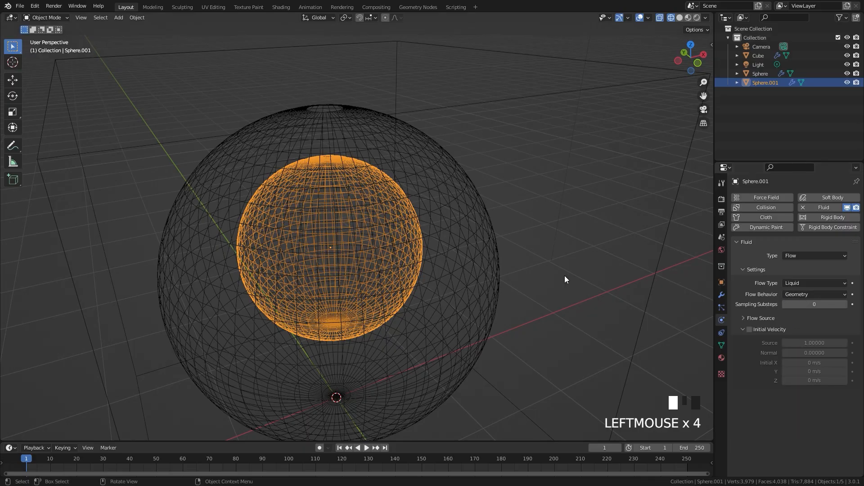
Select the cube domain and set its resolution divisions to 32
scroll(452, 229, down, 2)
middle_drag(452, 229, 459, 208)
click(555, 168)
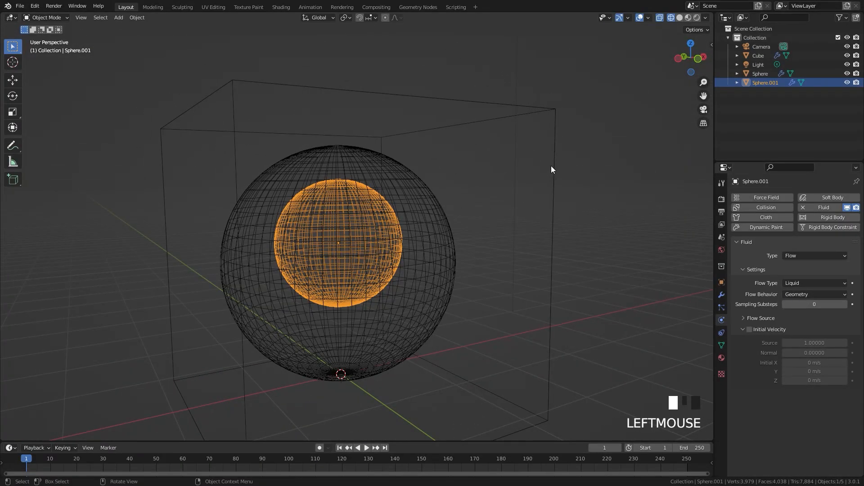
click(815, 294)
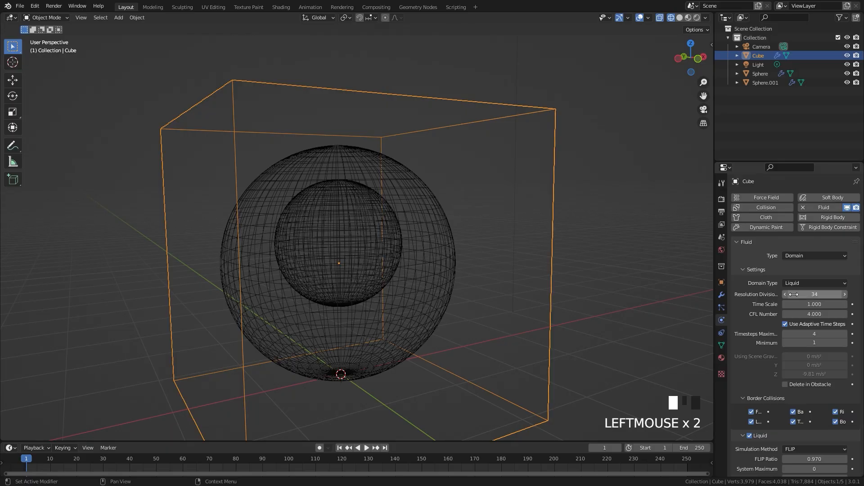
click(815, 294)
middle_drag(575, 234, 467, 235)
middle_drag(467, 233, 424, 234)
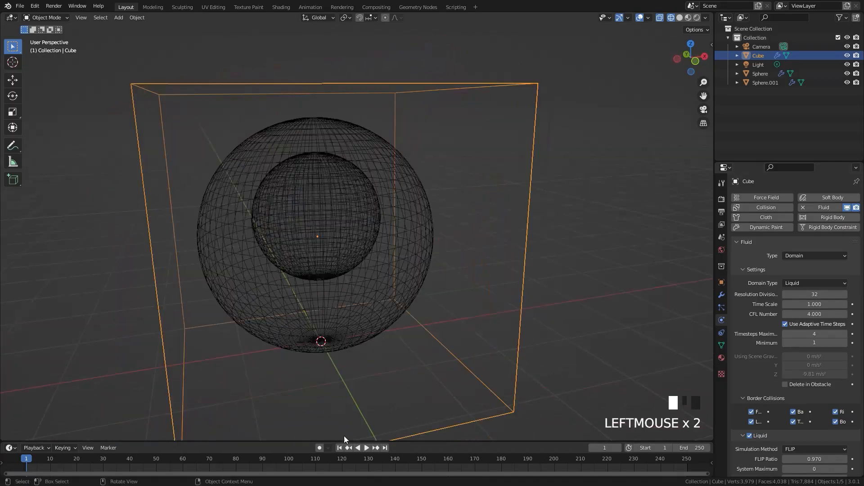
Play the simulation briefly from the first frame, rewind it, and inspect the hole at the top of the outer sphere
click(339, 448)
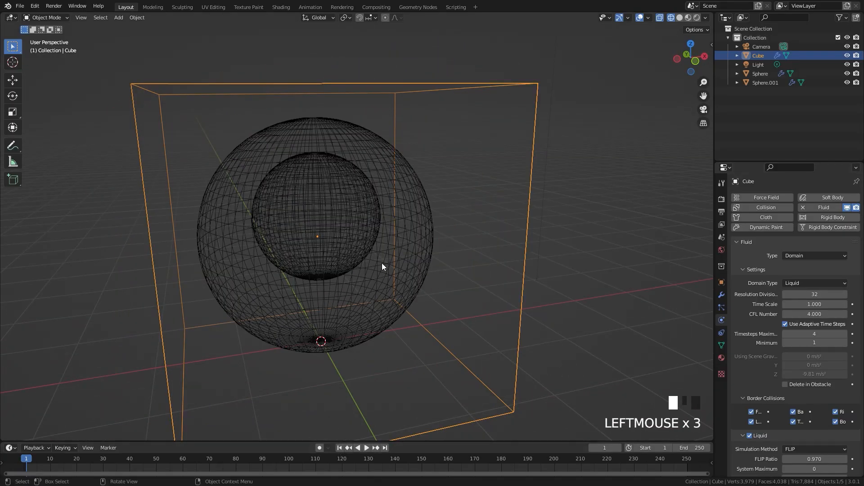
key(space)
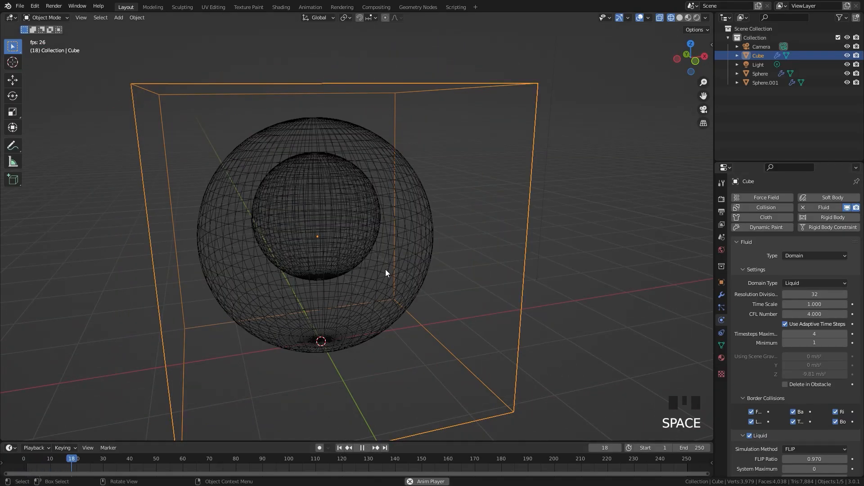
key(space)
click(339, 448)
middle_drag(360, 252, 388, 227)
scroll(516, 232, up, 2)
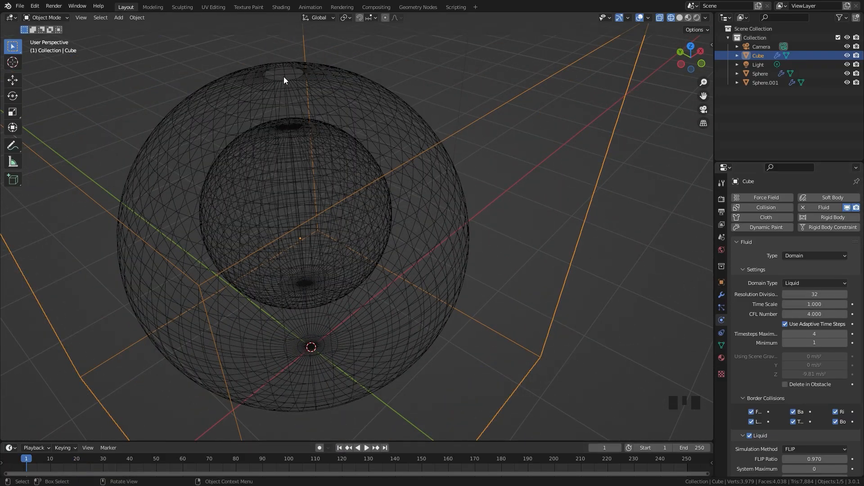
middle_drag(329, 121, 133, 27)
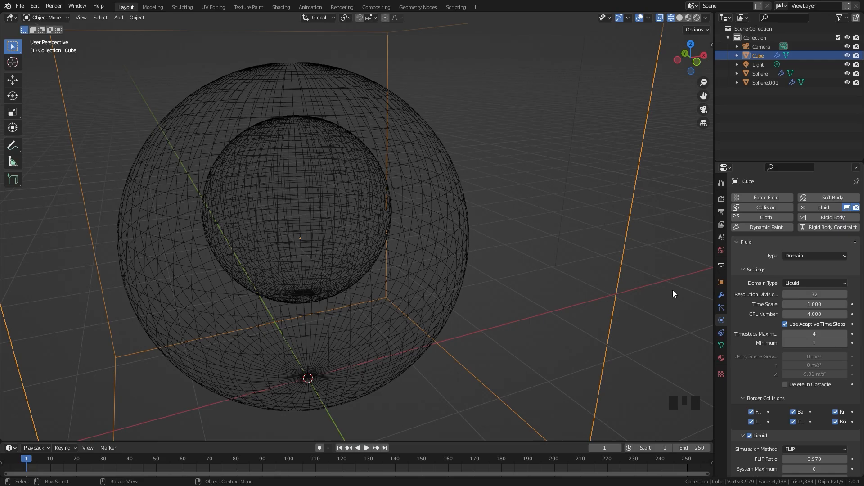
Set the cube domain's resolution divisions to 96
click(820, 294)
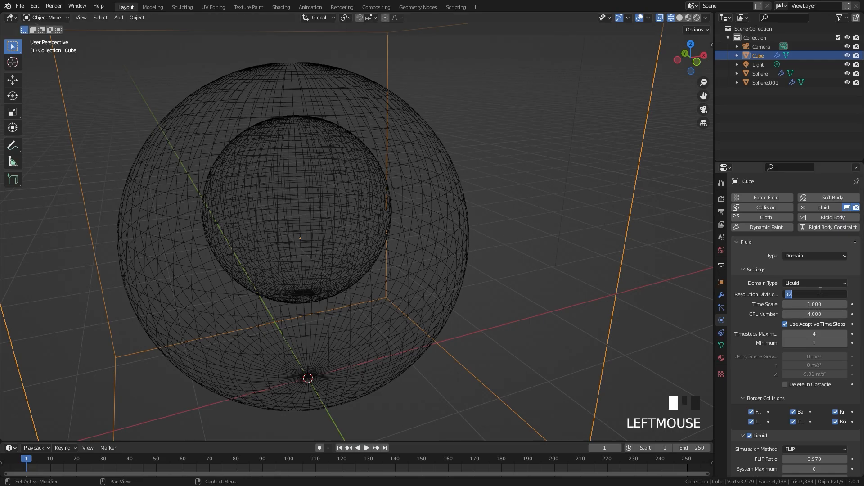
key(Return)
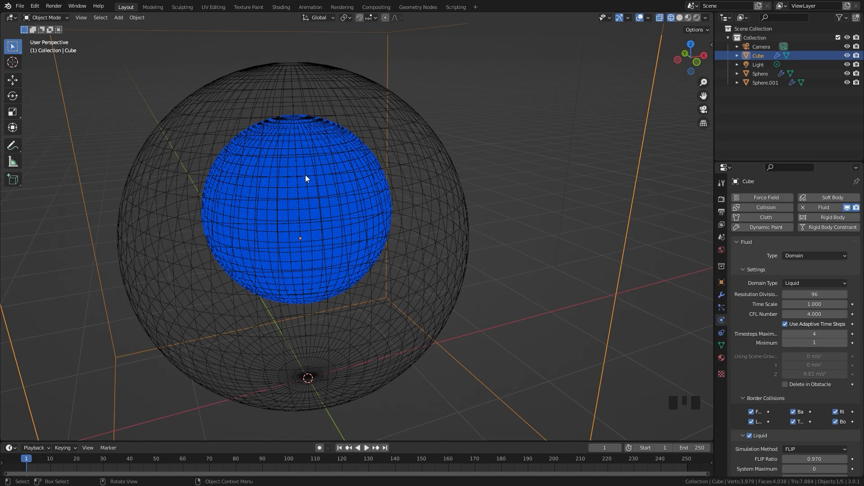
scroll(289, 178, down, 3)
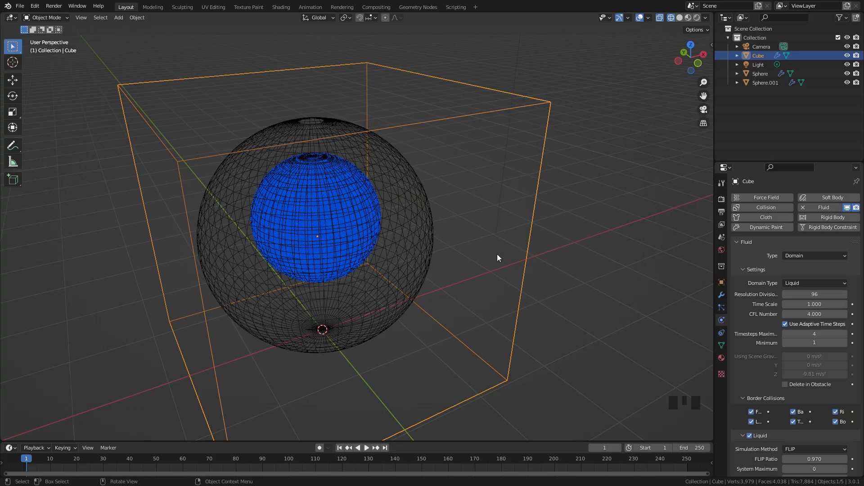
middle_drag(465, 251, 378, 228)
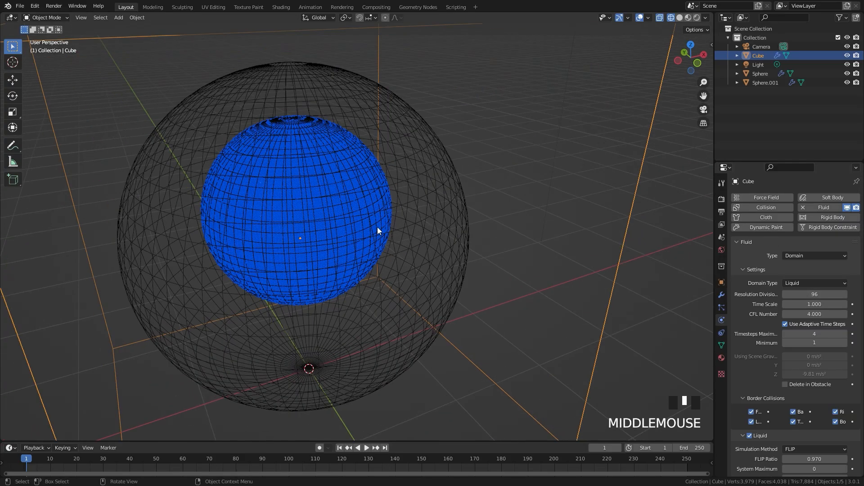
In front view, duplicate the outer sphere in place and scale the copy up to about 1.034
key(KP_1)
scroll(376, 227, down, 2)
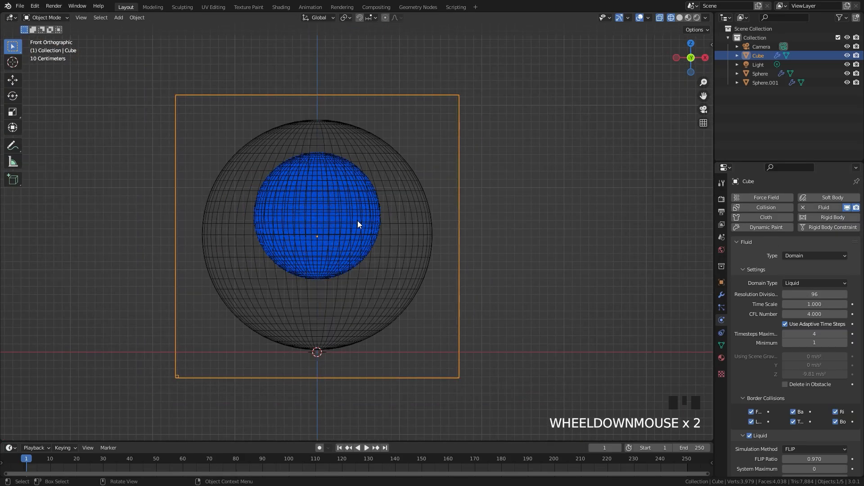
shift+middle_drag(364, 220, 387, 226)
scroll(388, 226, up, 1)
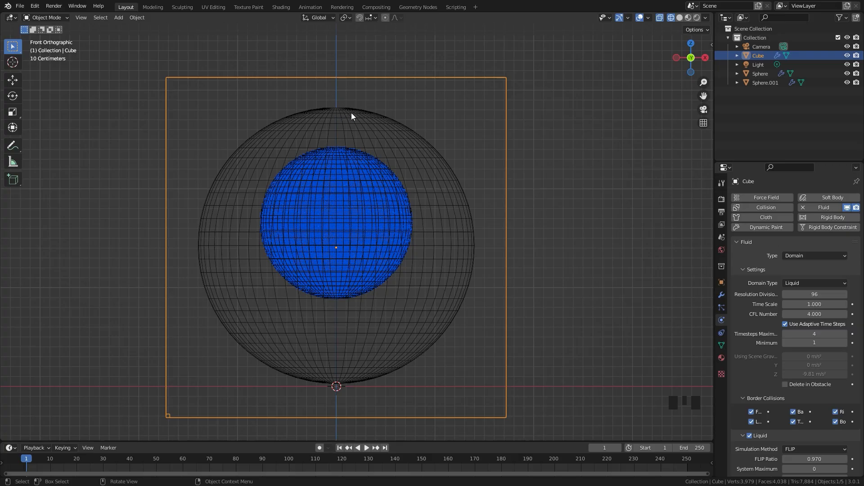
key(shift+a)
click(446, 198)
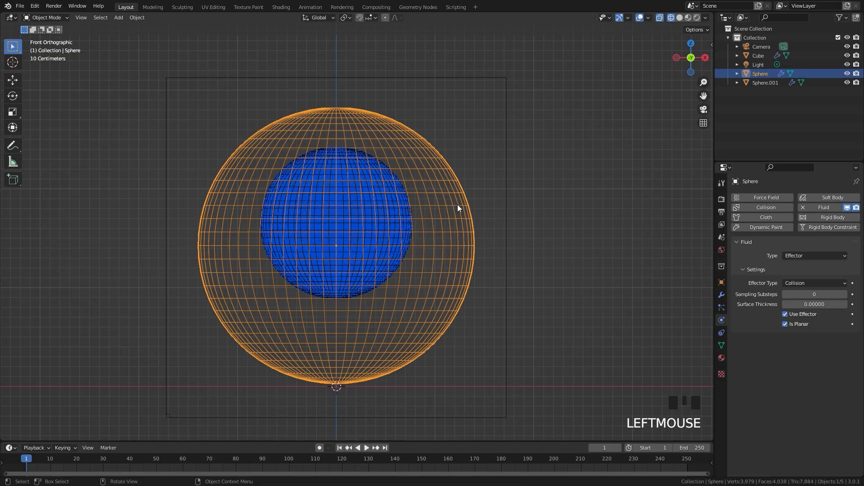
key(shift+d)
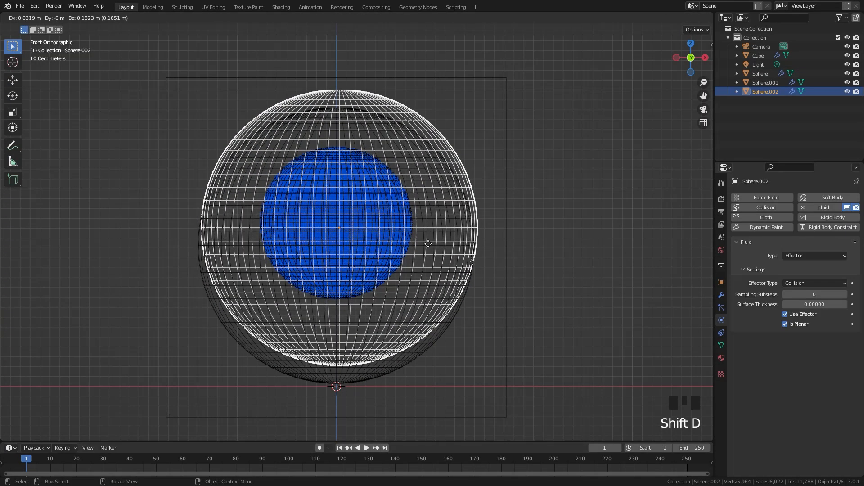
right_click(432, 245)
key(s)
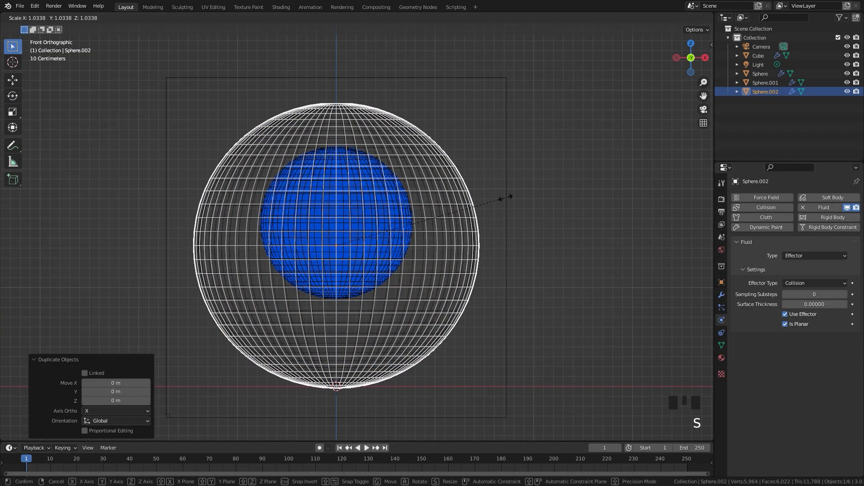
click(505, 197)
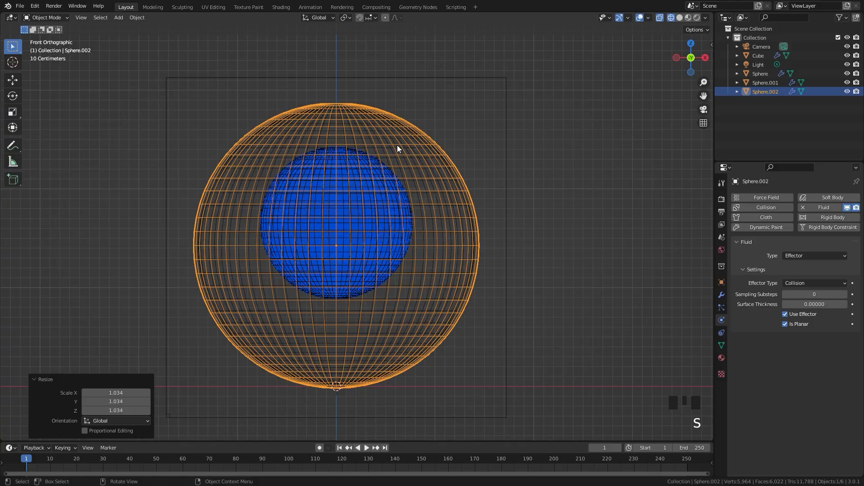
In Edit Mode, extrude the edge loop around the duplicate sphere's top hole in place and scale it to 0
middle_drag(397, 149, 385, 154)
scroll(359, 112, up, 2)
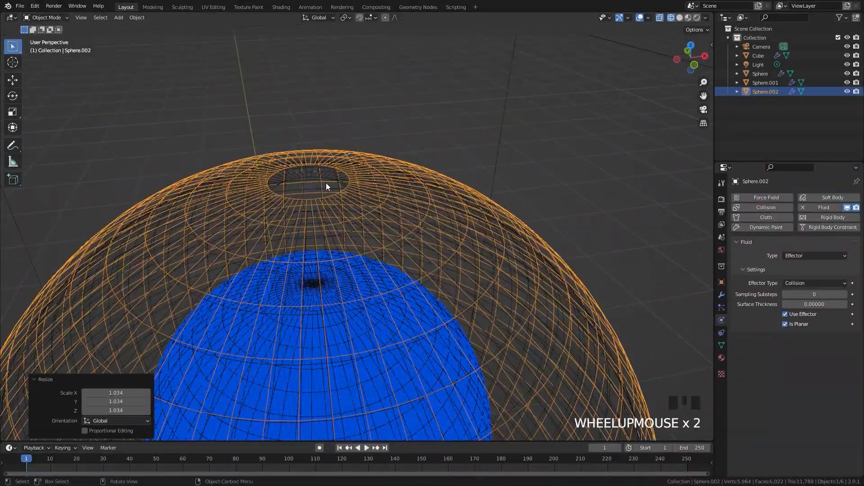
key(Tab)
alt+click(342, 181)
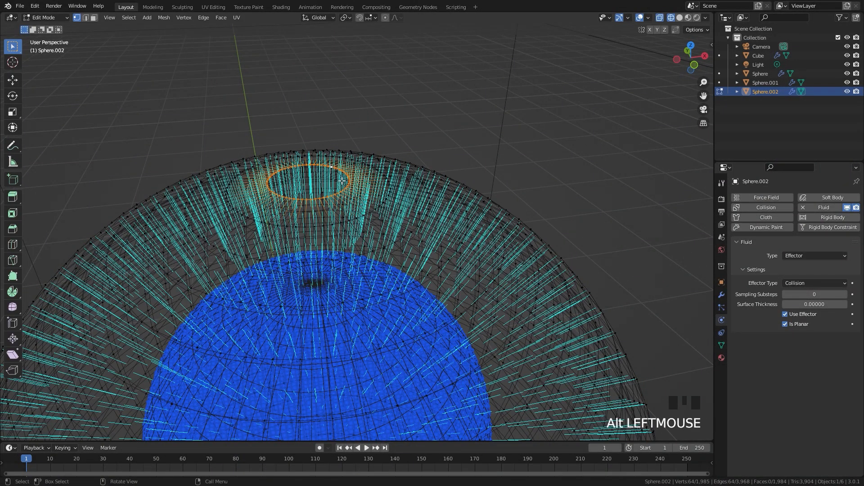
key(e)
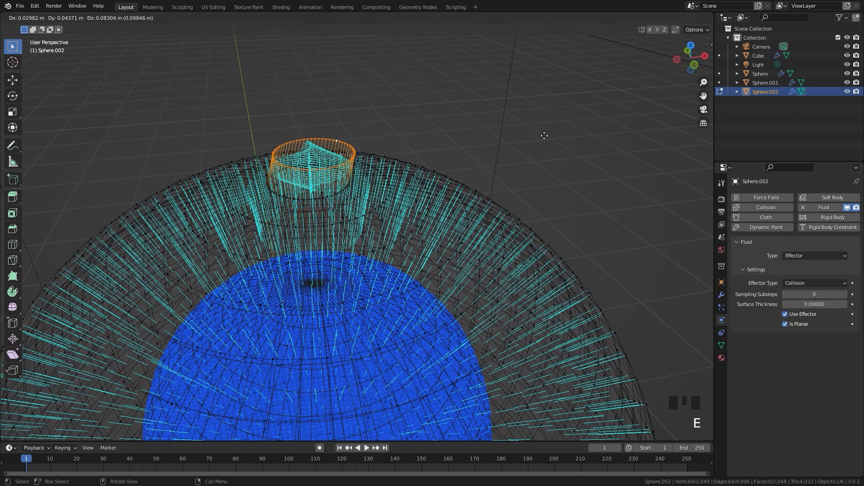
right_click(534, 129)
text(s)
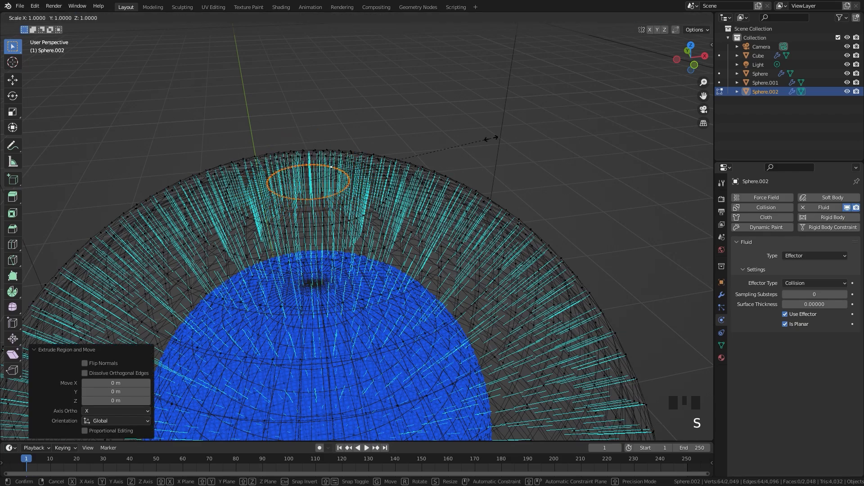
text(0)
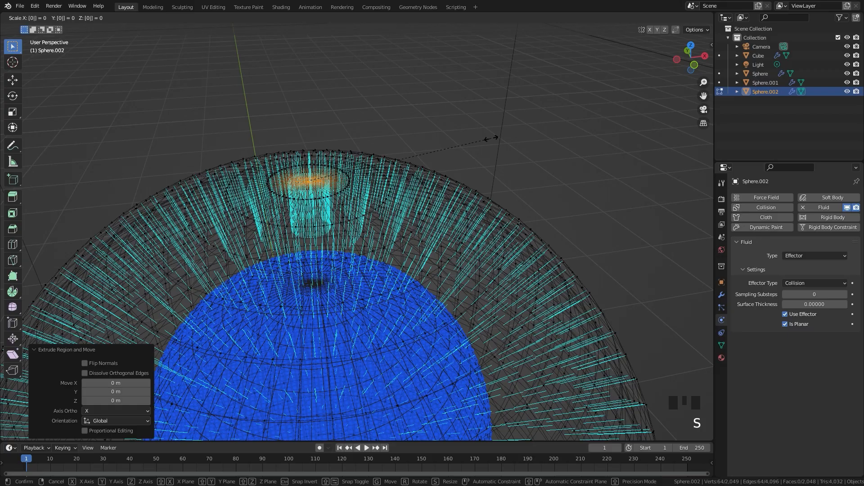
key(Return)
Merge the collapsed top vertices of the duplicate sphere by distance and return to Object Mode
key(m)
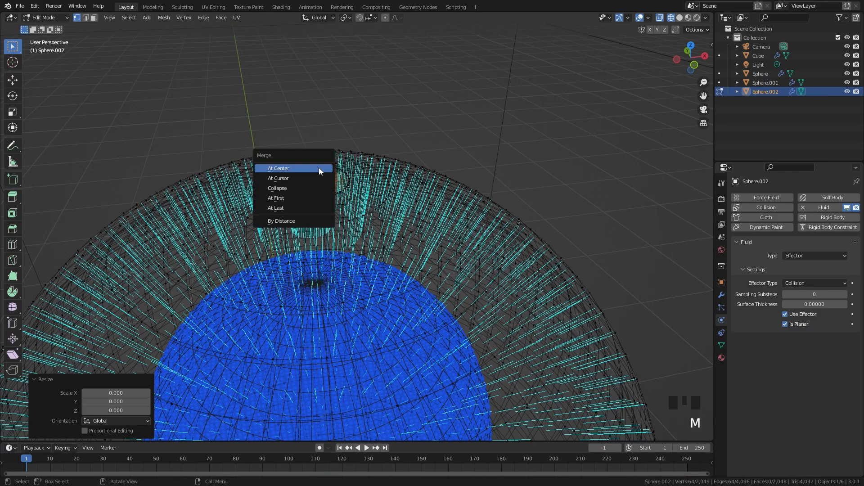
click(279, 221)
scroll(315, 216, down, 2)
key(Tab)
middle_drag(315, 216, 240, 199)
middle_drag(369, 222, 355, 173)
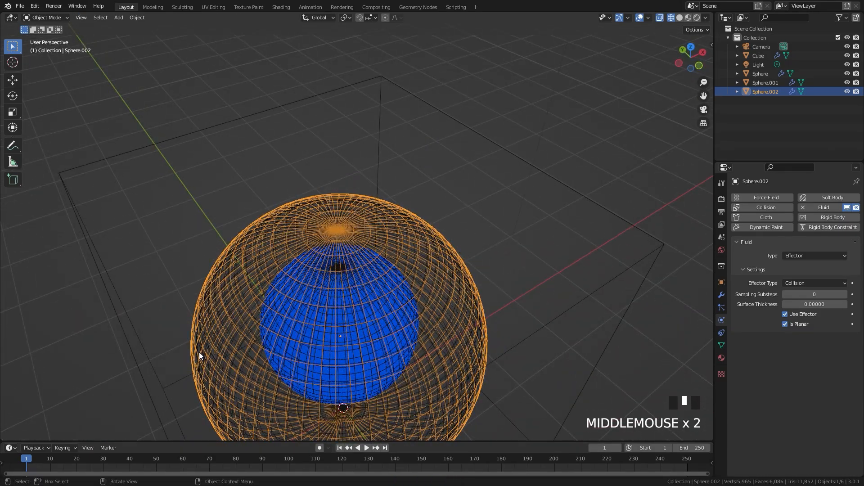
Change the duplicate sphere's fluid type to Flow, with flow type Liquid and flow behavior Outflow
middle_drag(422, 310, 409, 300)
click(746, 257)
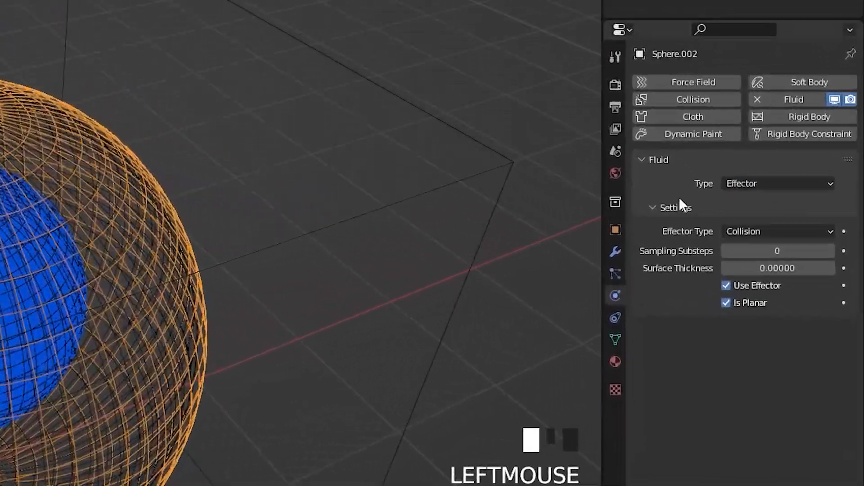
click(812, 256)
click(714, 207)
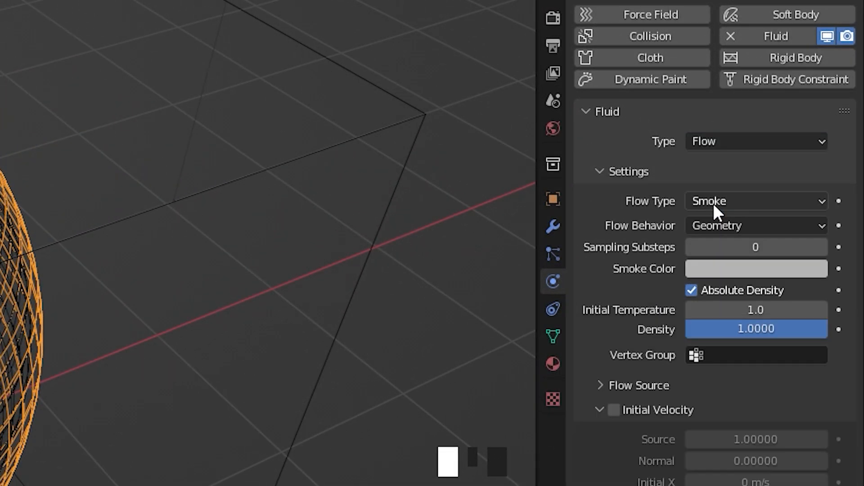
click(701, 202)
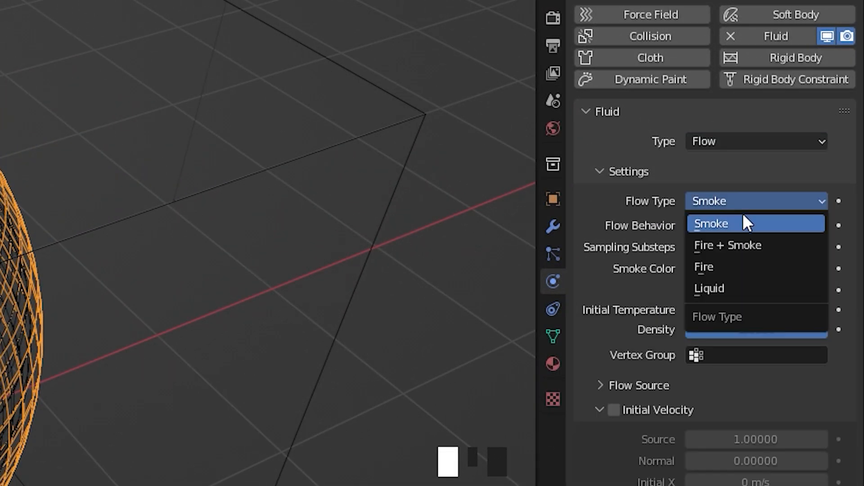
click(720, 288)
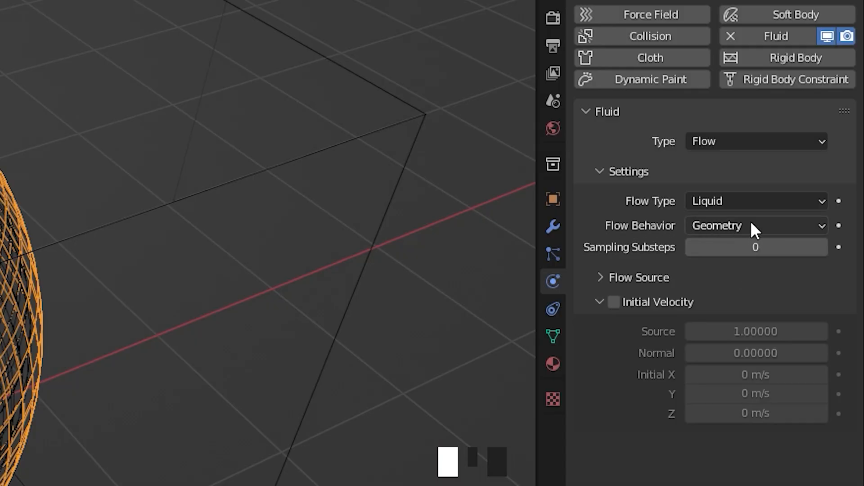
click(750, 224)
click(723, 269)
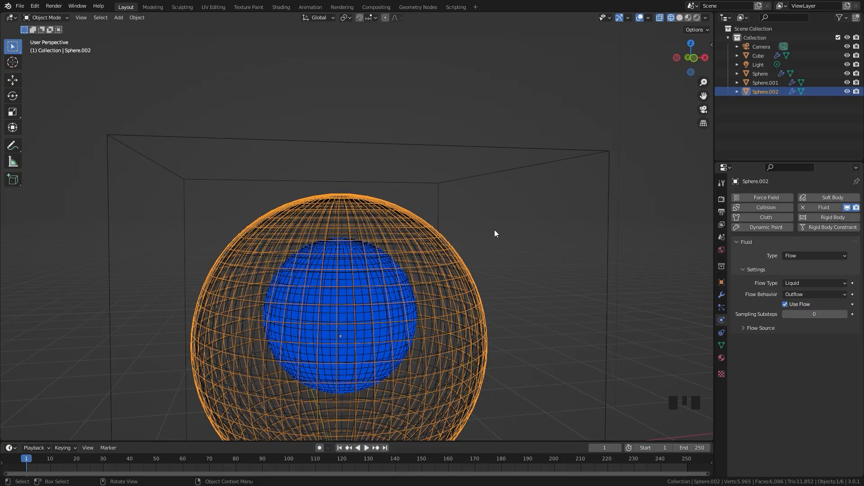
key(Tab)
scroll(418, 238, up, 2)
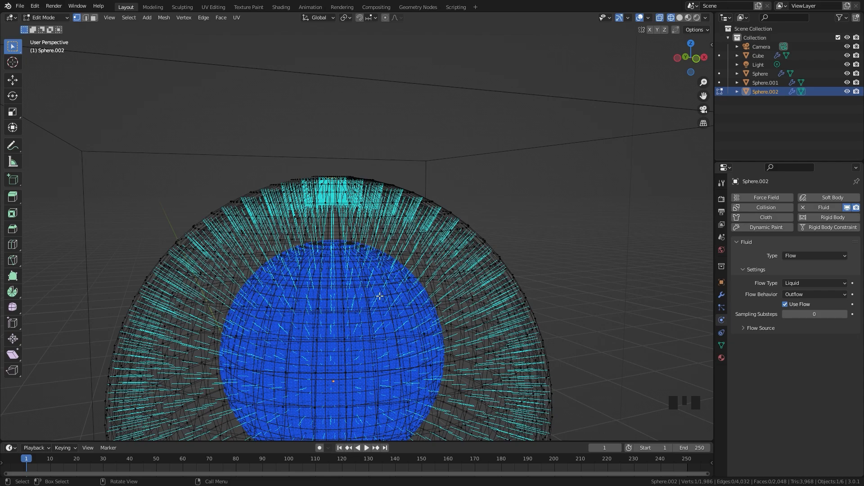
scroll(379, 296, down, 3)
key(Tab)
shift+middle_drag(380, 295, 371, 272)
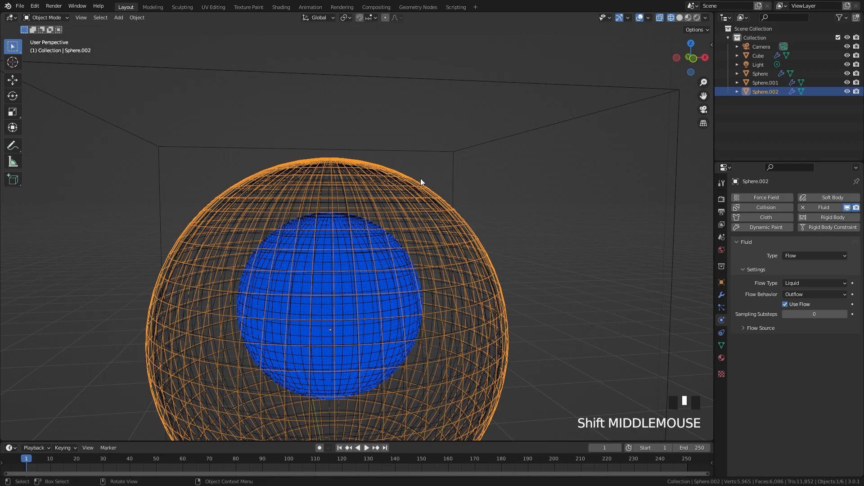
scroll(466, 383, down, 3)
scroll(432, 340, up, 2)
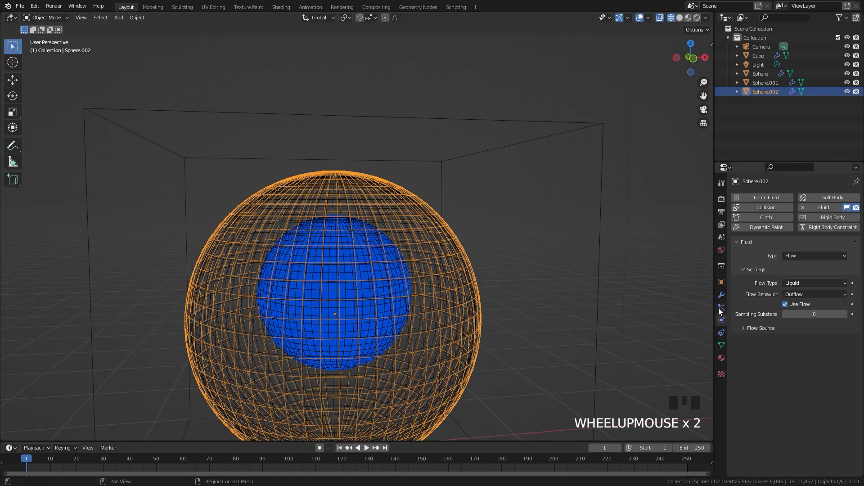
Set the outflow sphere's flow source Surface Emission to 0.2
click(762, 328)
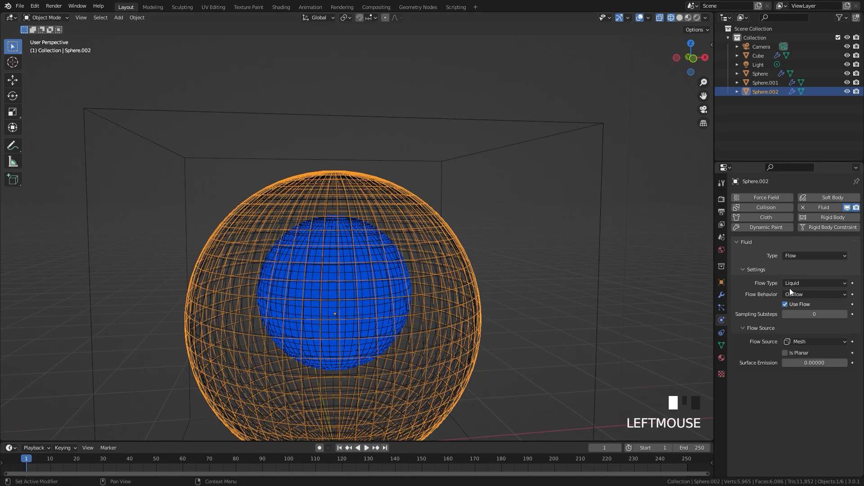
double_click(812, 363)
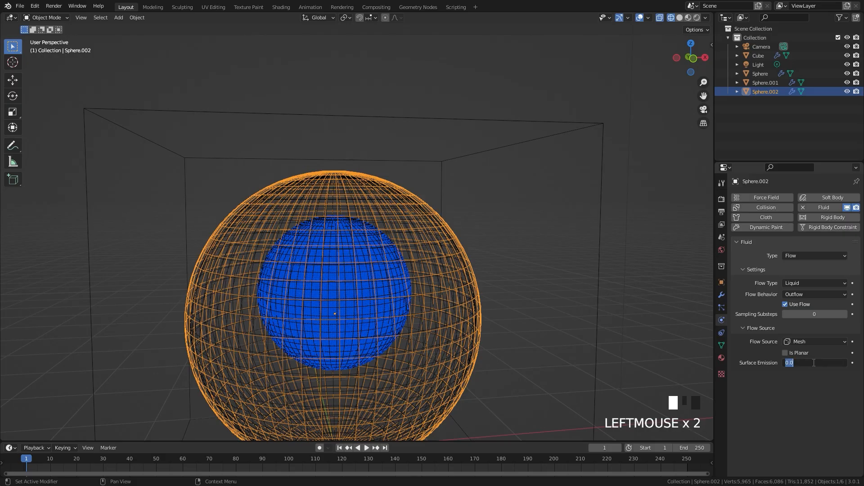
text(.5)
key(Return)
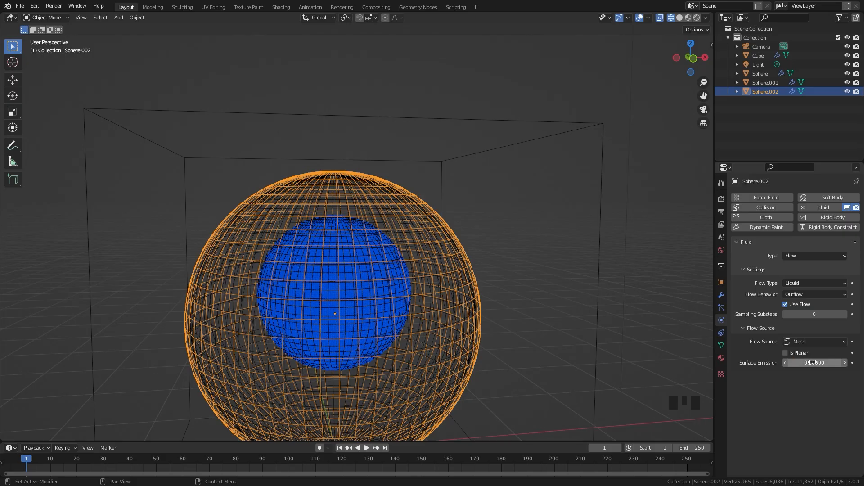
In front view, scale the outflow sphere up slightly, to about 1.007
key(KP_1)
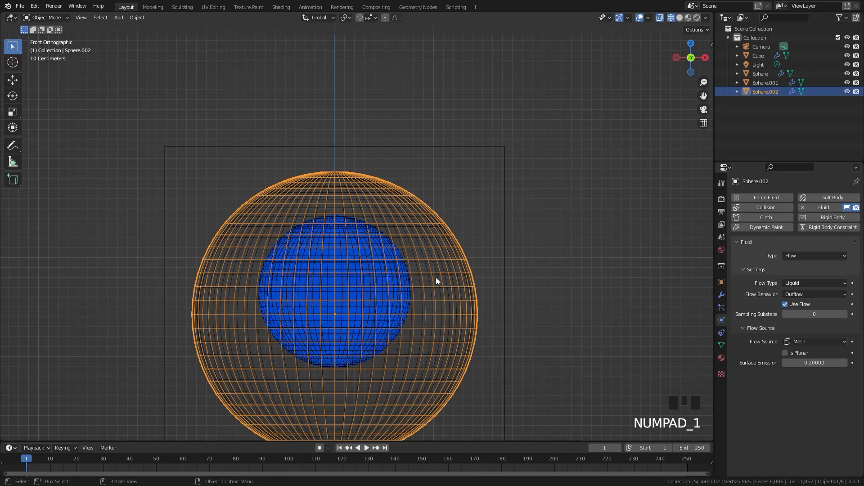
key(s)
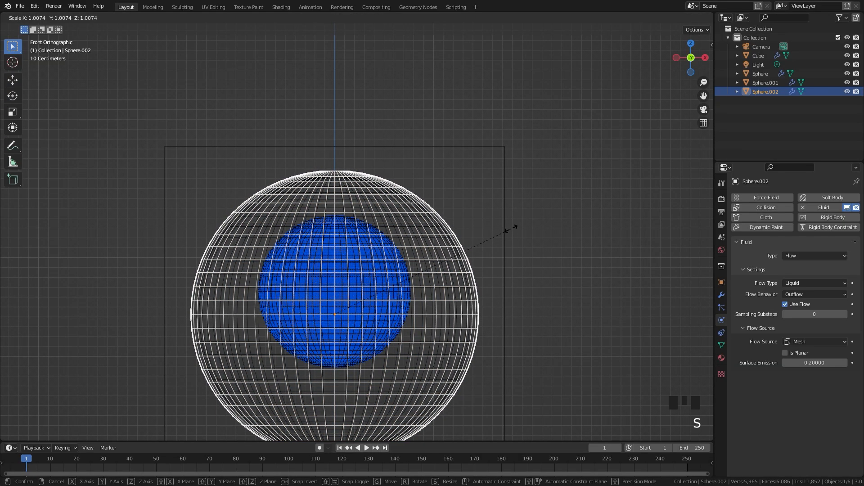
click(507, 231)
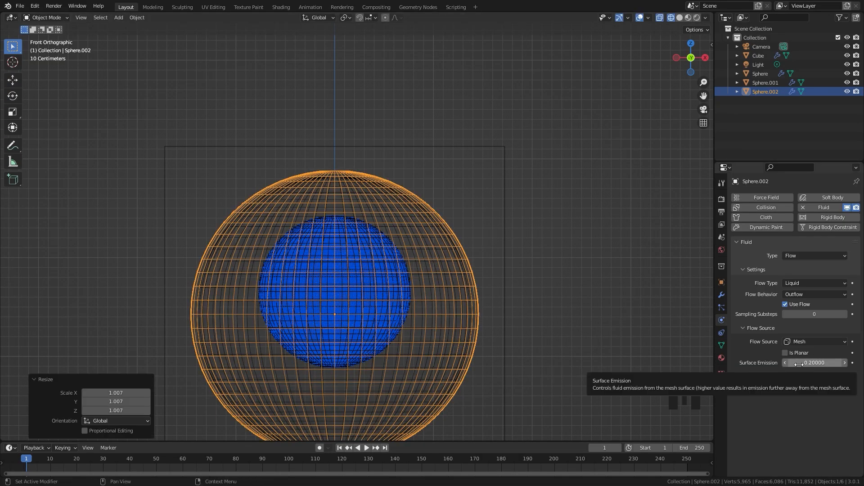
scroll(441, 223, up, 3)
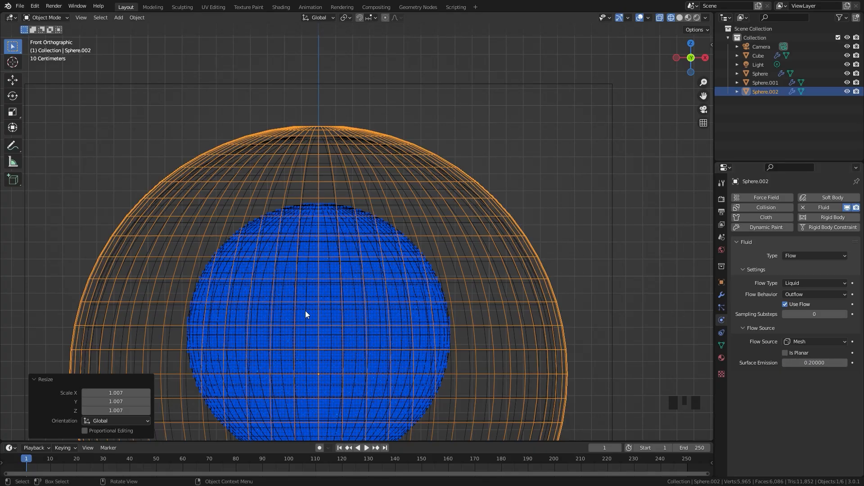
key(s)
click(558, 191)
scroll(401, 158, down, 3)
shift+middle_drag(393, 214, 405, 158)
scroll(444, 177, up, 1)
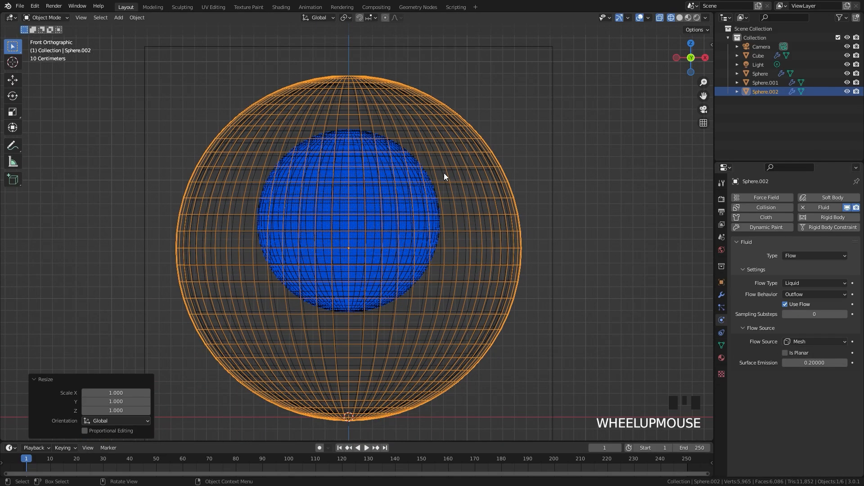
Select the domain cube and turn off its Front and Left border collisions
click(535, 164)
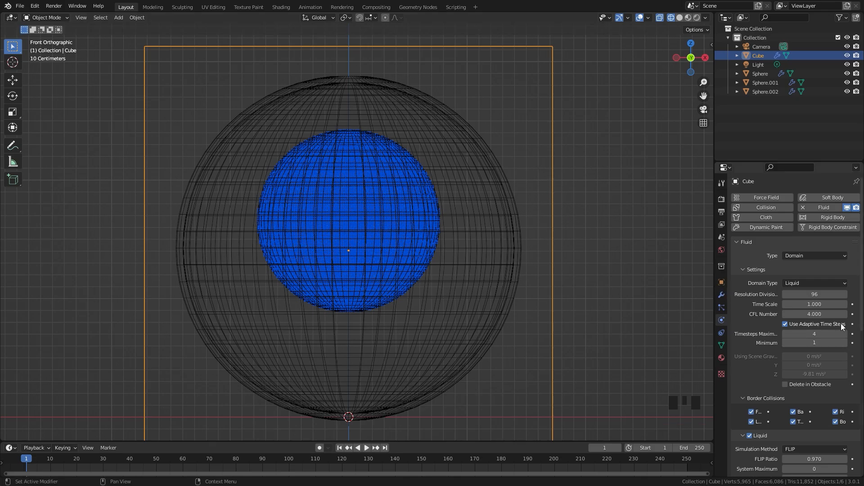
scroll(790, 327, down, 5)
scroll(470, 238, down, 2)
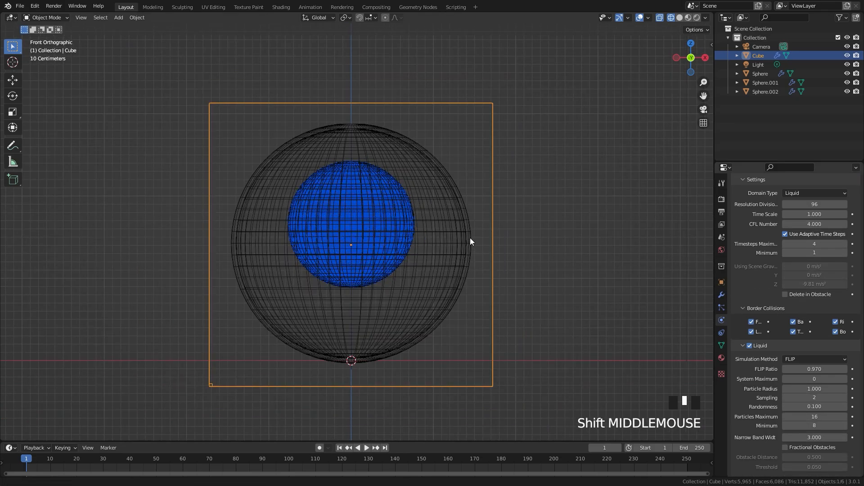
shift+middle_drag(470, 238, 464, 220)
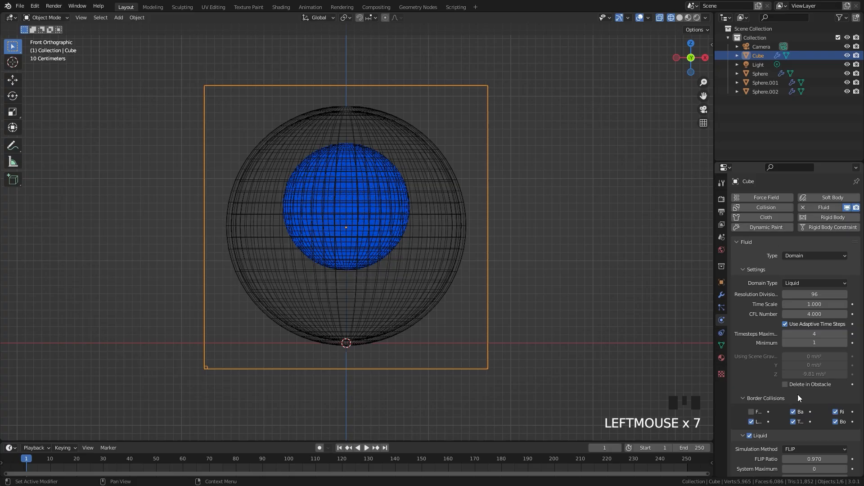
scroll(793, 293, down, 3)
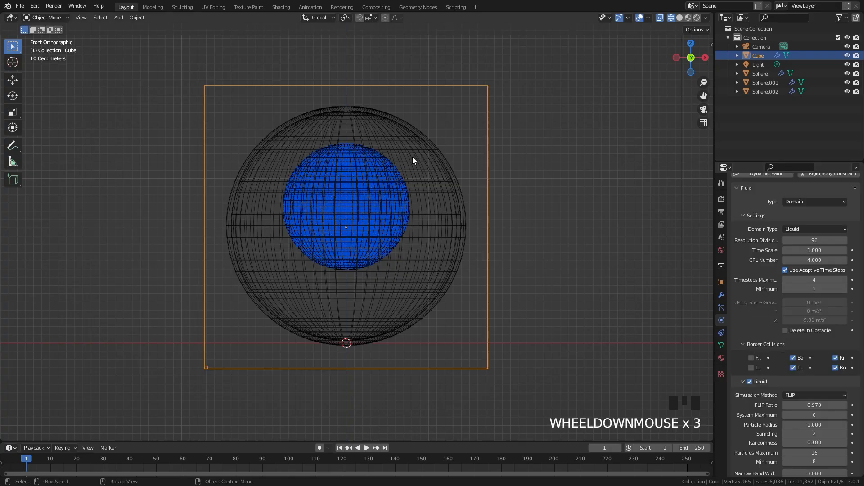
scroll(341, 168, up, 1)
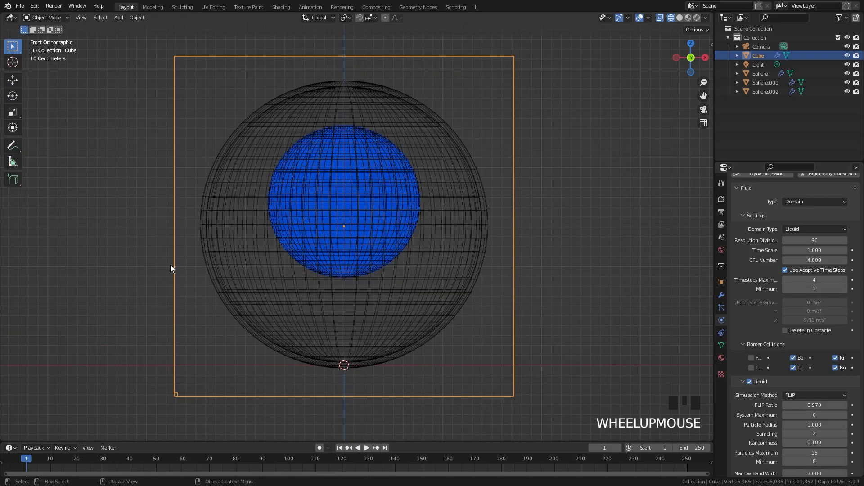
Set the liquid domain's Resolution Divisions to 32
scroll(820, 282, up, 4)
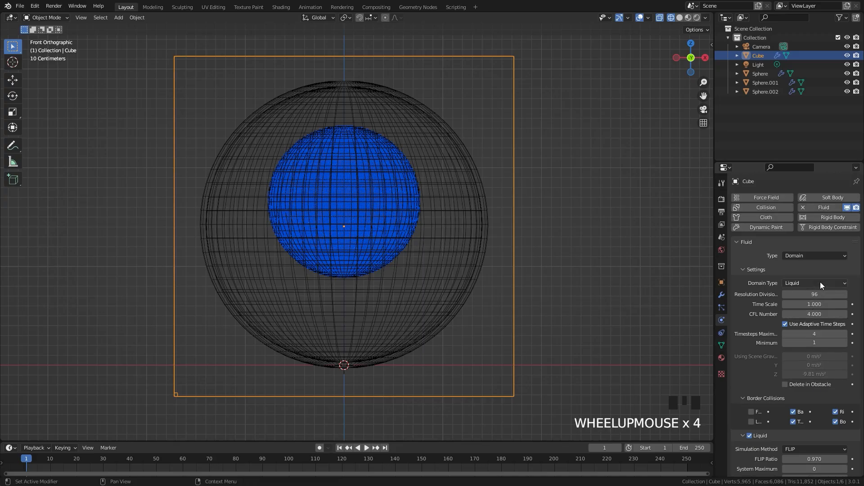
click(825, 297)
click(825, 297)
text(32)
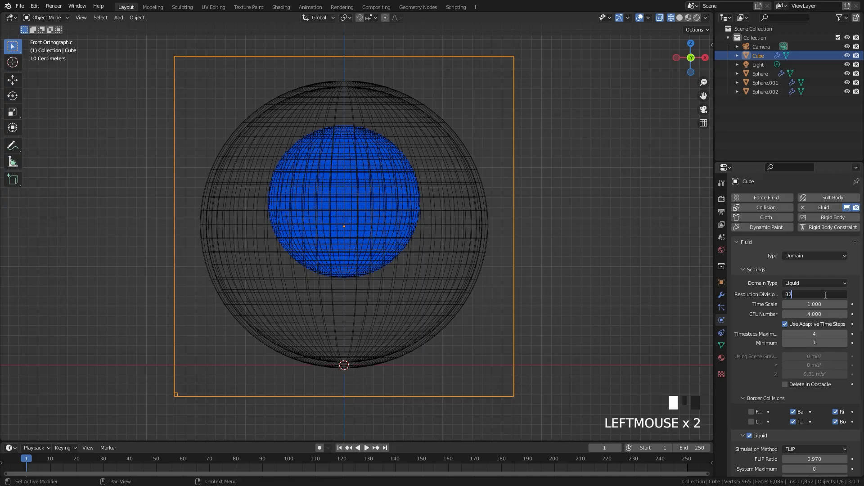
key(Return)
Turn off the domain's Top, Back, Bottom and Right border collisions and widen the properties editor
scroll(409, 253, up, 1)
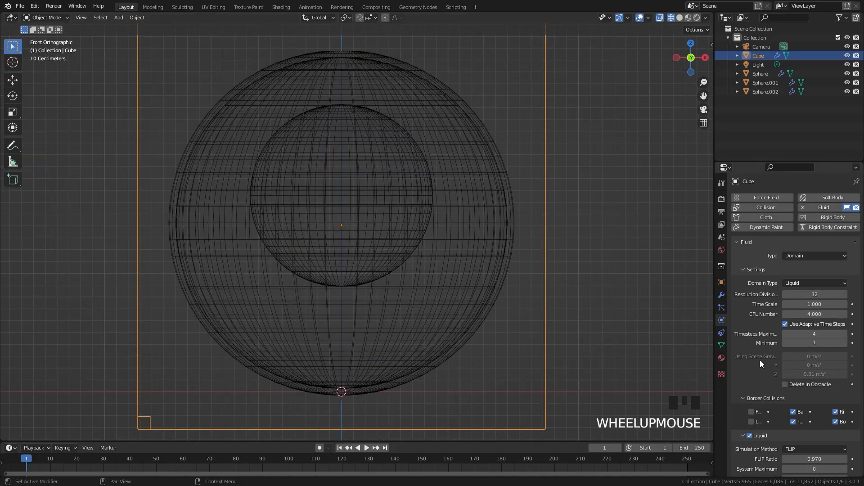
scroll(760, 361, down, 4)
click(793, 350)
click(793, 340)
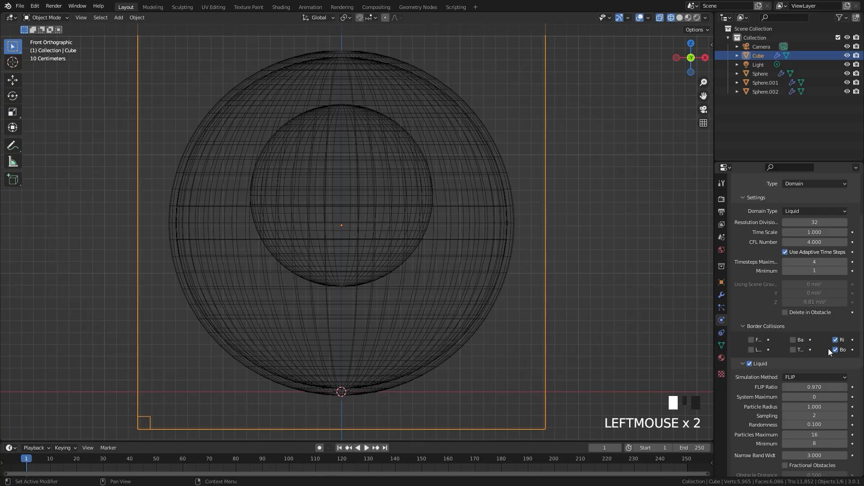
click(836, 349)
click(835, 340)
drag(715, 317, 627, 316)
Set the domain's liquid particle Sampling to 5
scroll(787, 380, down, 7)
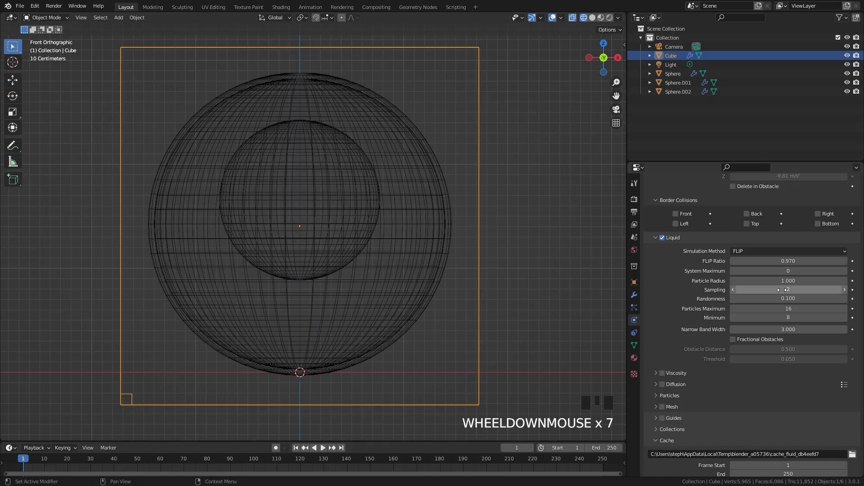
click(782, 290)
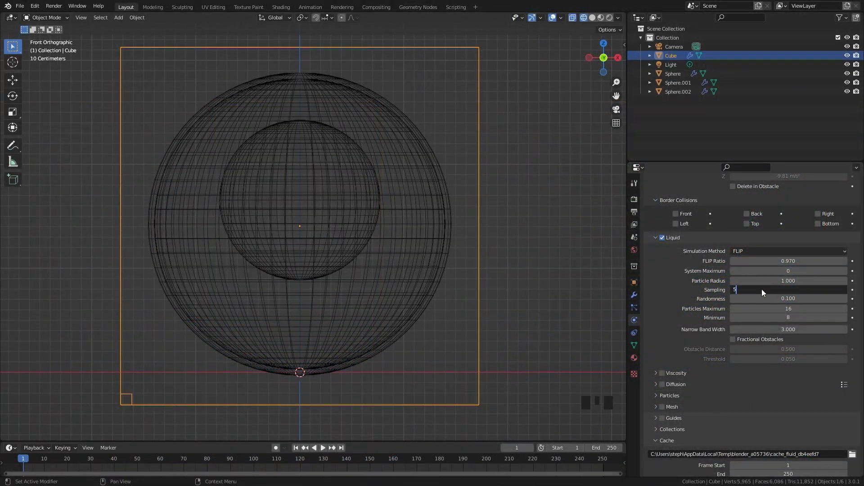
key(Return)
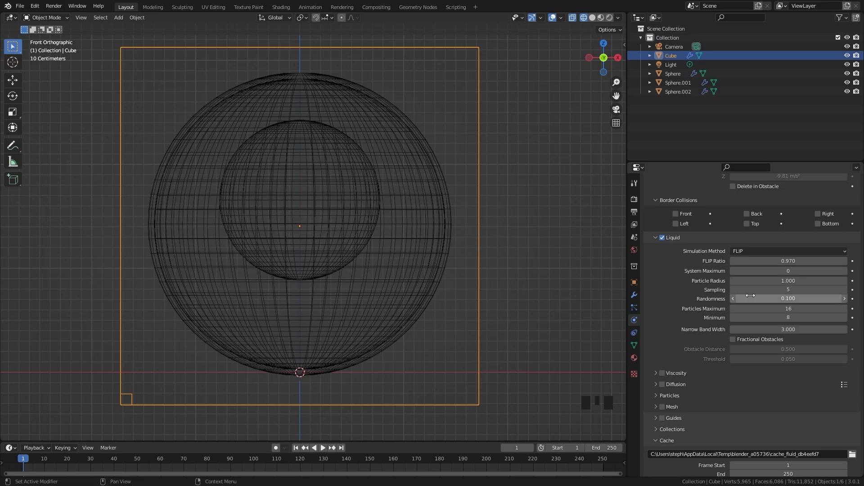
Set the domain's Narrow Band Width to 15 and enable Fractional Obstacles
click(779, 329)
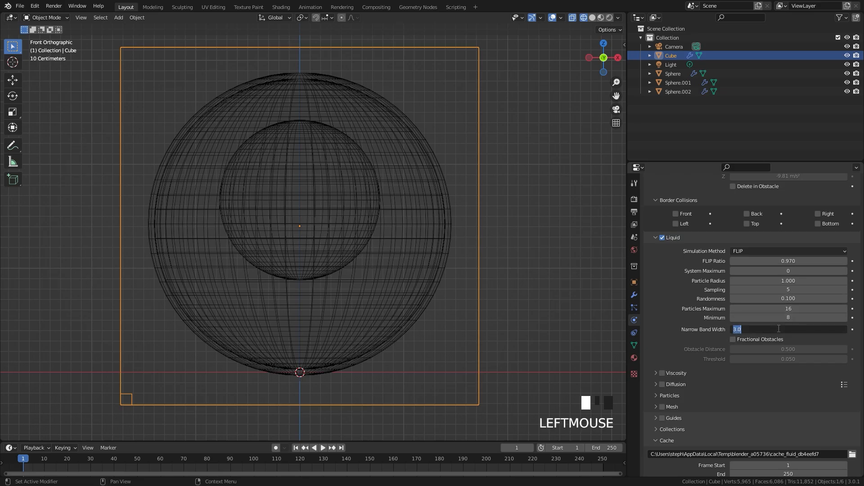
text(5)
key(Return)
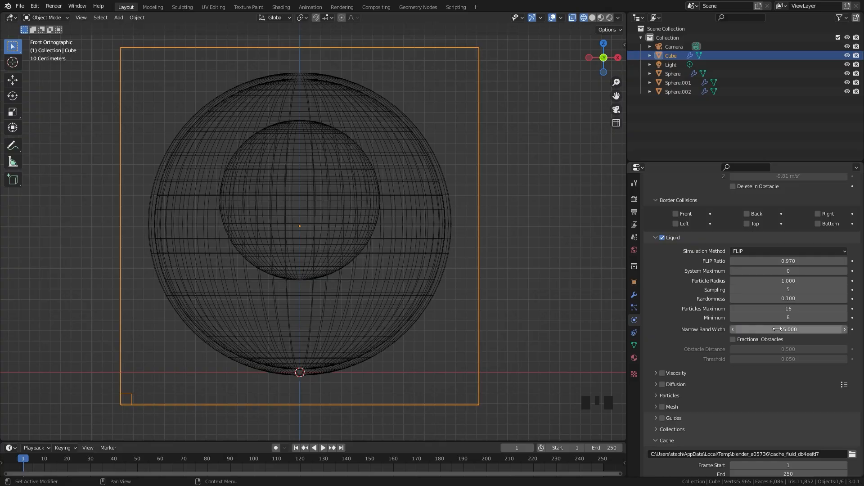
click(731, 339)
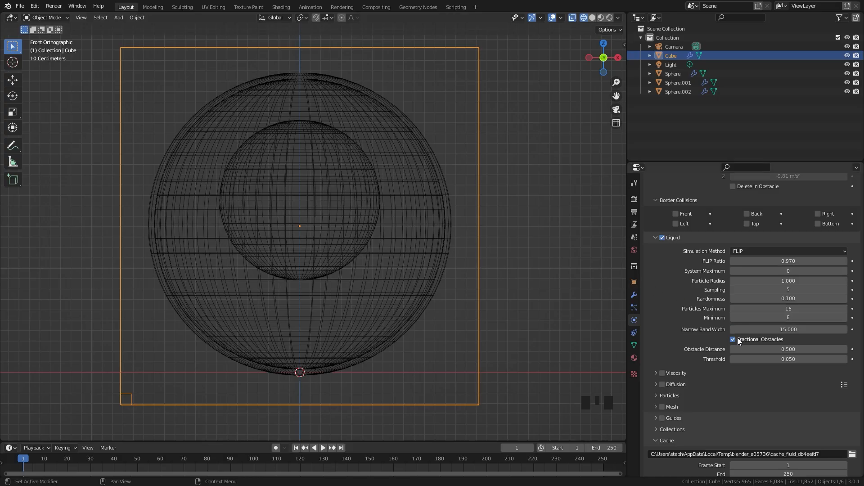
scroll(788, 299, up, 7)
scroll(788, 299, down, 8)
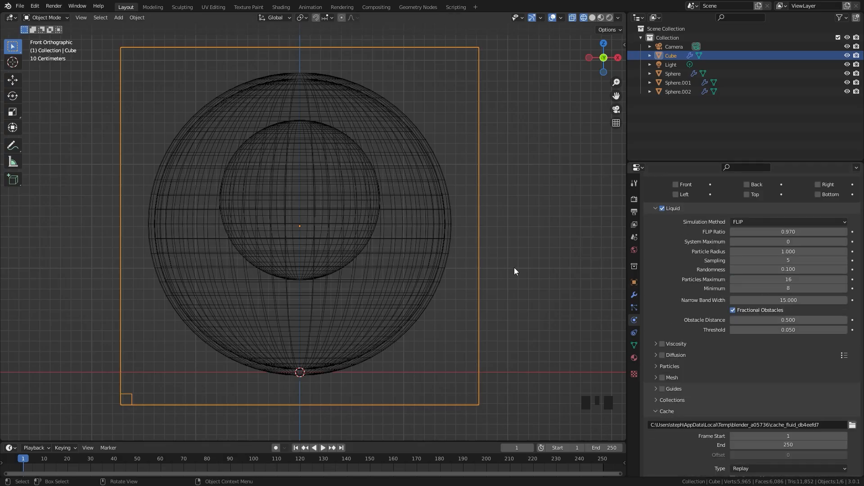
Add a Turbulence force field and move it about -1.27 m in X and 2.84 m in Z, beside the outer sphere's top
scroll(406, 233, down, 3)
shift+middle_drag(406, 234, 439, 231)
scroll(419, 231, up, 2)
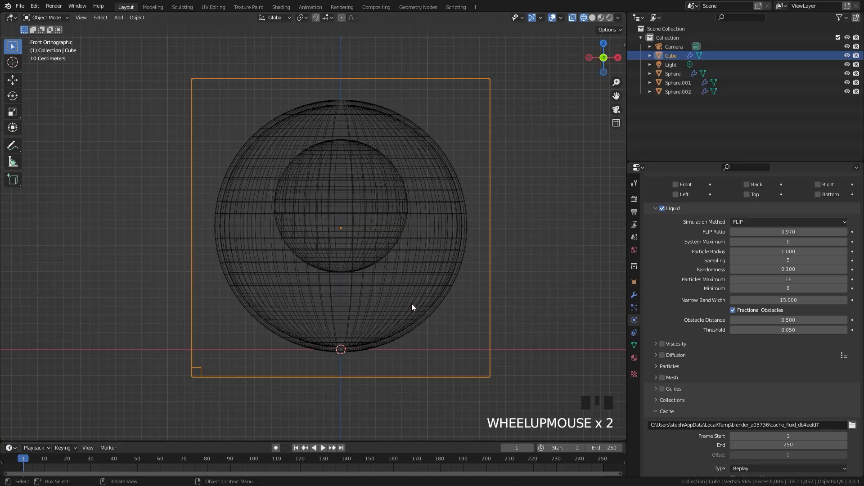
key(shift+a)
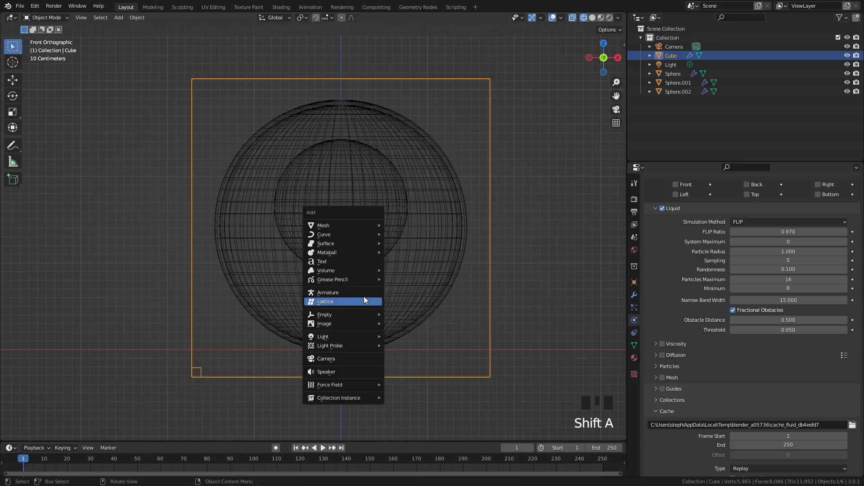
mouse_move(341, 384)
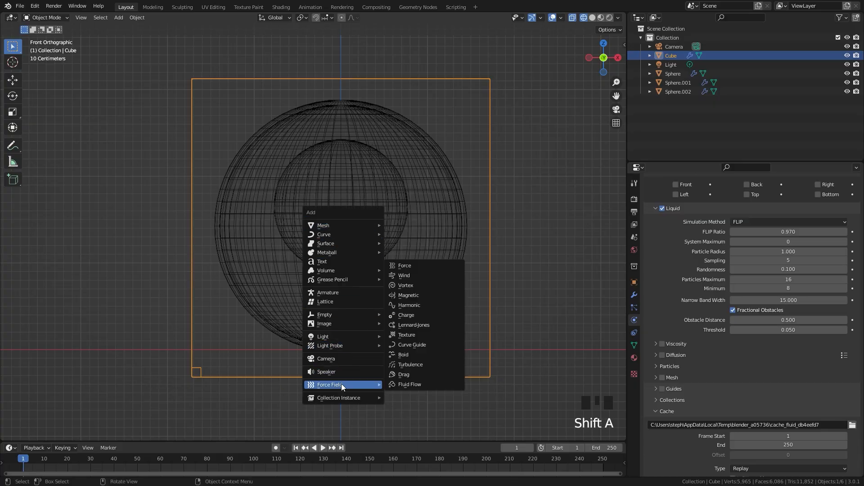
click(409, 366)
key(g)
click(301, 124)
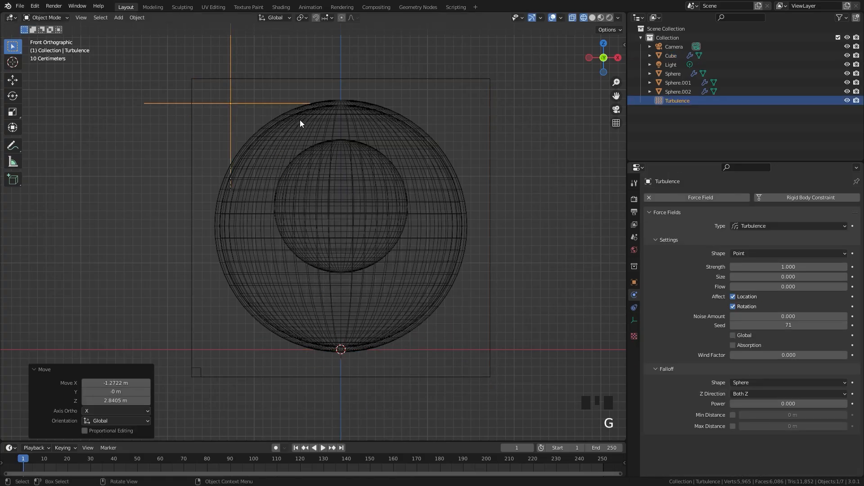
Set the turbulence force field's Strength to 15 and its Flow to 0.2
shift+scroll(317, 130, down, 2)
click(778, 267)
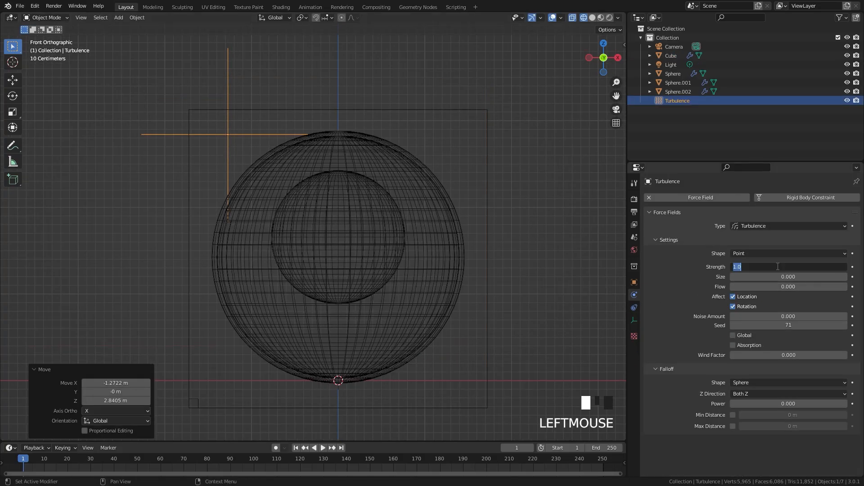
text(15)
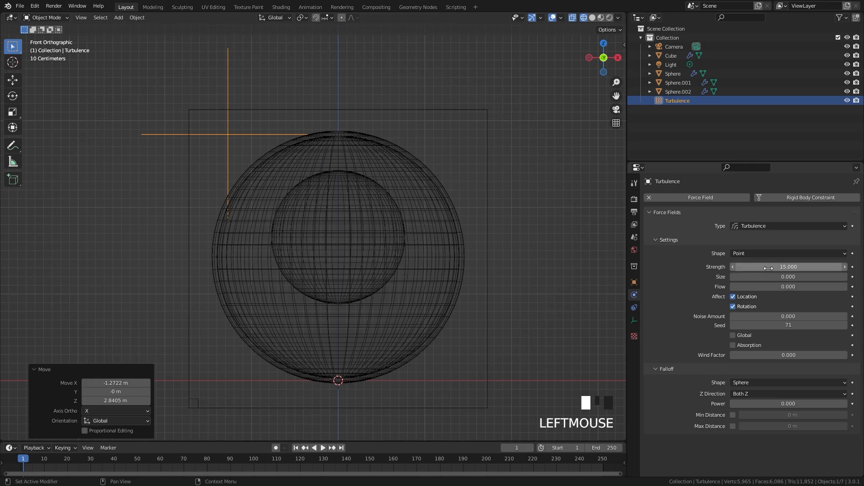
key(Return)
click(770, 287)
key(BackSpace)
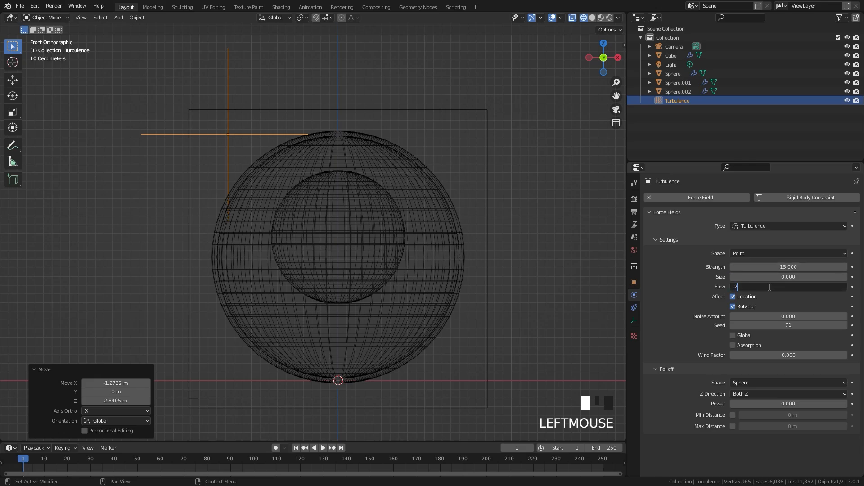
text(.2)
key(Return)
Set the cube domain's Turbulence field weight to 0 at frame 80 and keyframe it
shift+middle_drag(482, 208, 489, 217)
click(497, 210)
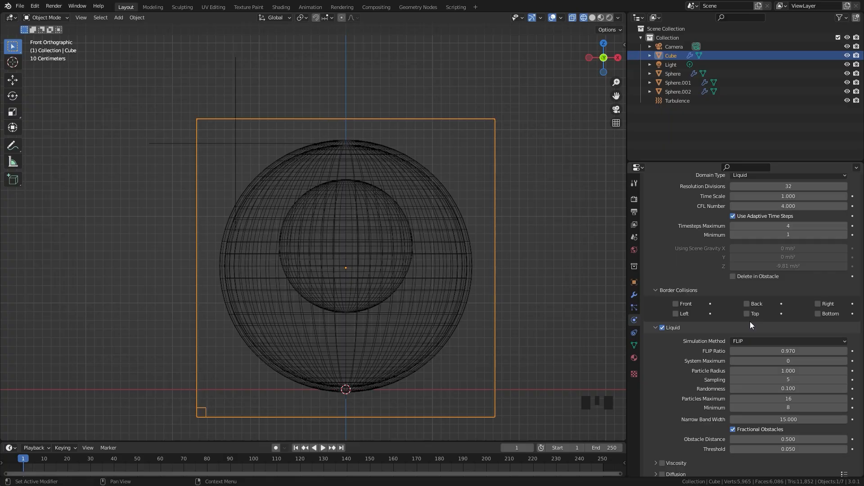
scroll(750, 322, down, 19)
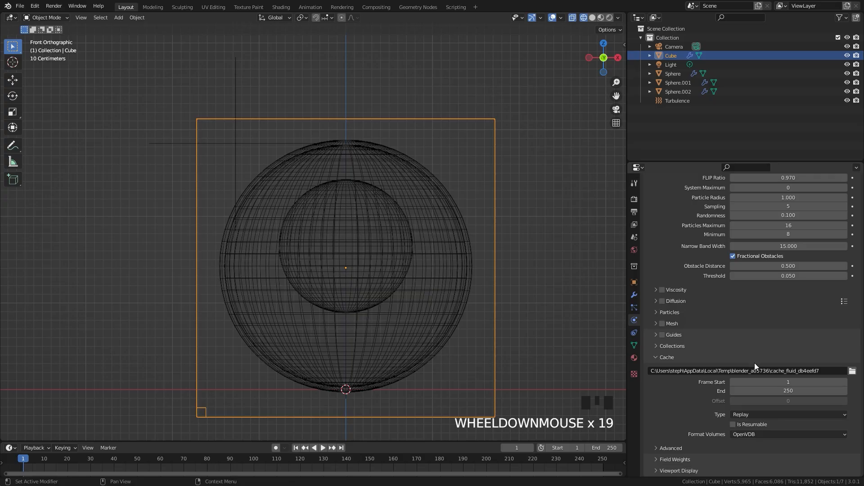
click(675, 459)
scroll(706, 400, down, 4)
scroll(725, 390, down, 9)
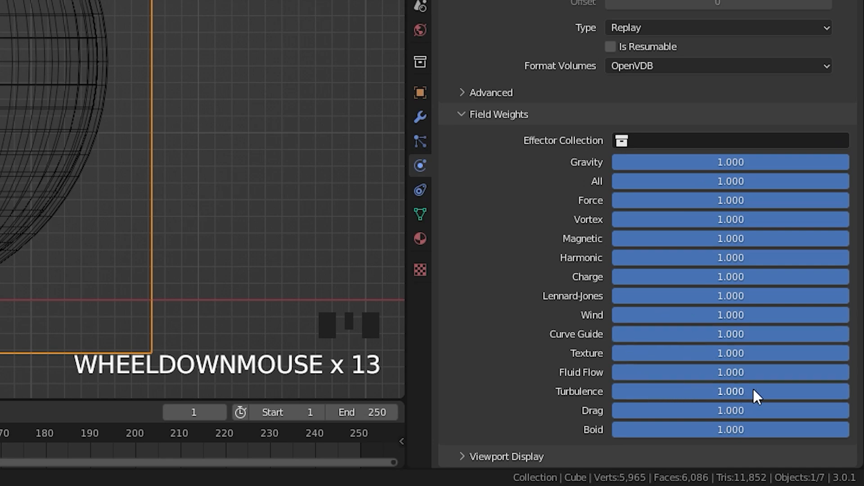
mouse_move(753, 390)
mouse_down()
mouse_move(518, 391)
mouse_move(750, 392)
mouse_up()
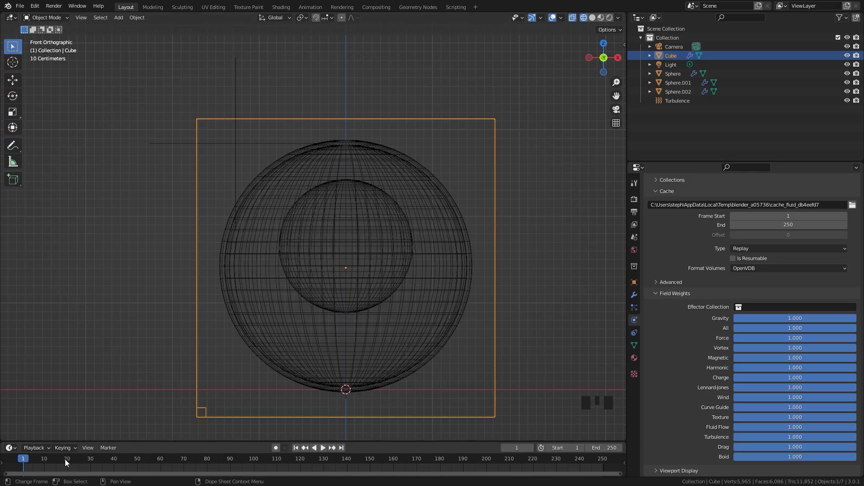
drag(204, 459, 208, 460)
drag(796, 439, 734, 439)
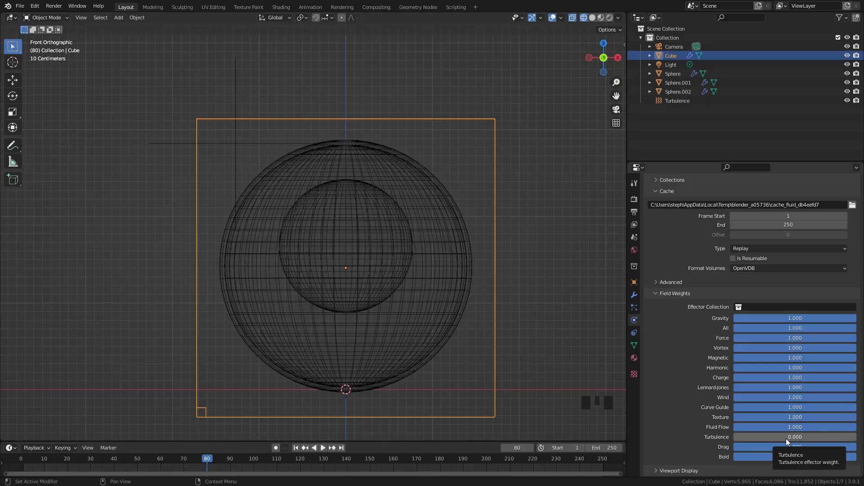
key(i)
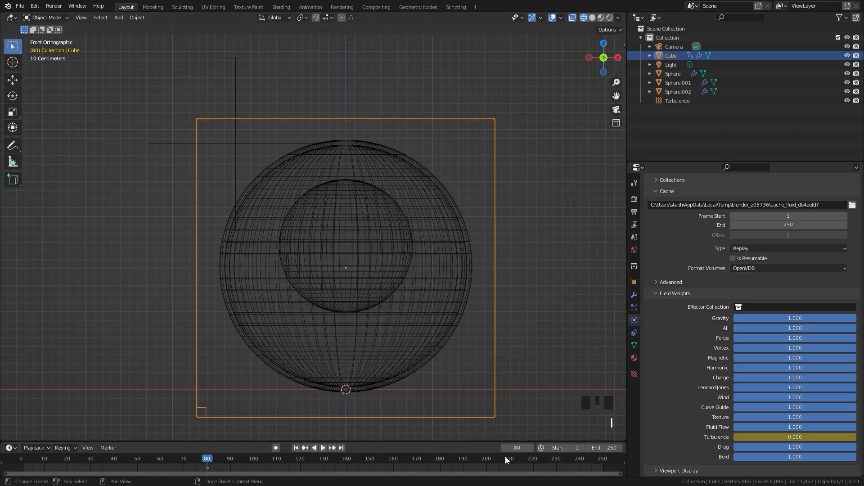
Set the domain's Turbulence field weight to 1 at frame 100 and keyframe it
double_click(207, 459)
drag(202, 457, 253, 458)
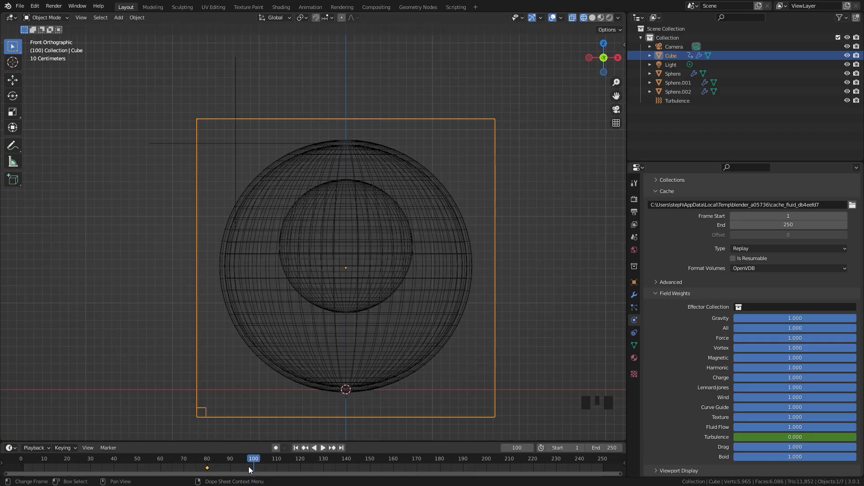
drag(765, 438, 819, 437)
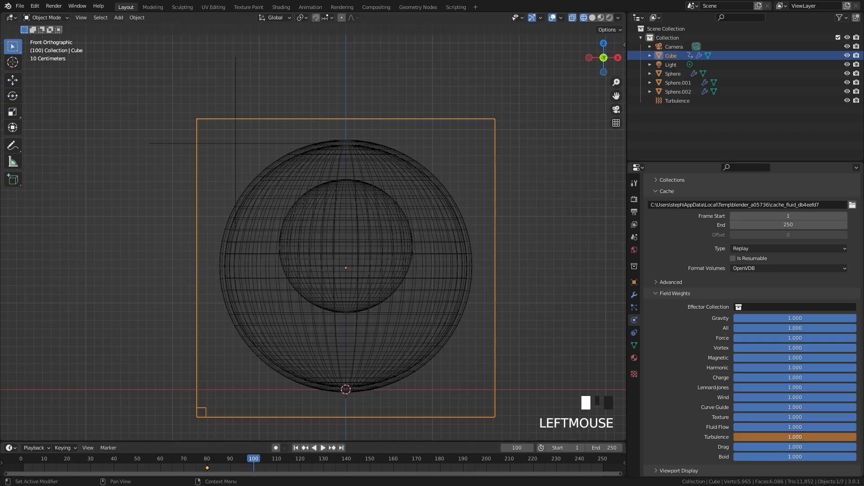
key(i)
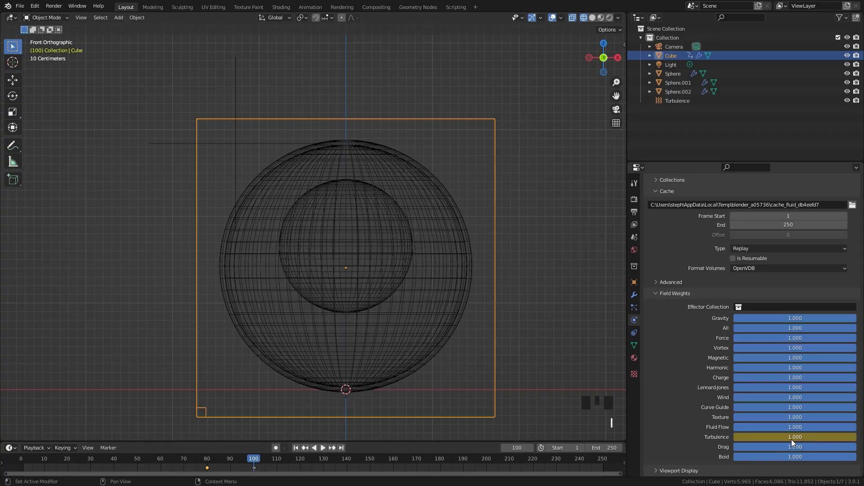
Keyframe the domain's Turbulence field weight back at 0 on frame 101
drag(205, 461, 254, 461)
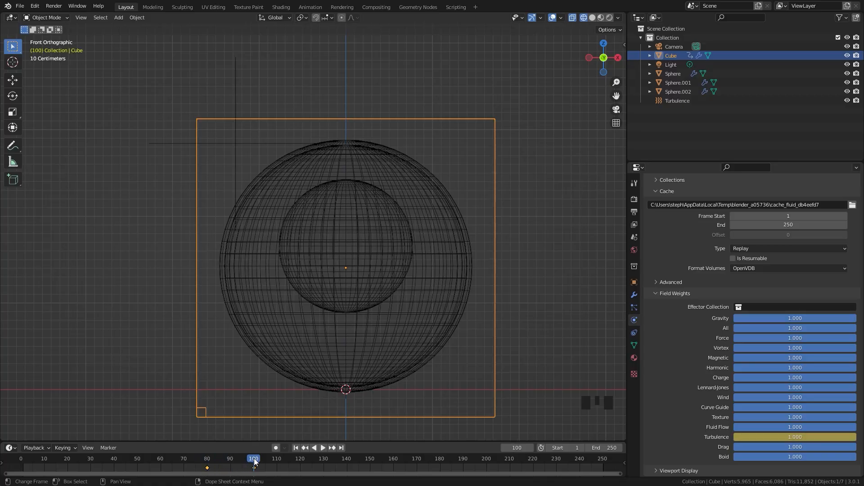
key(Right)
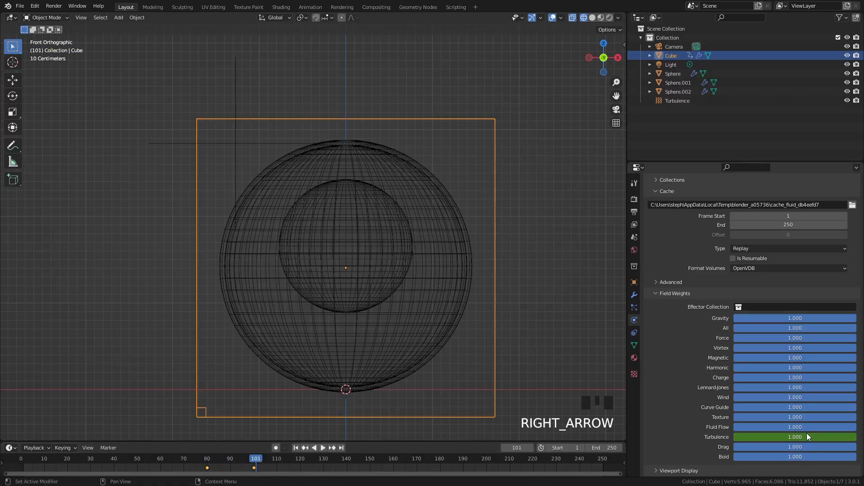
drag(807, 436, 735, 435)
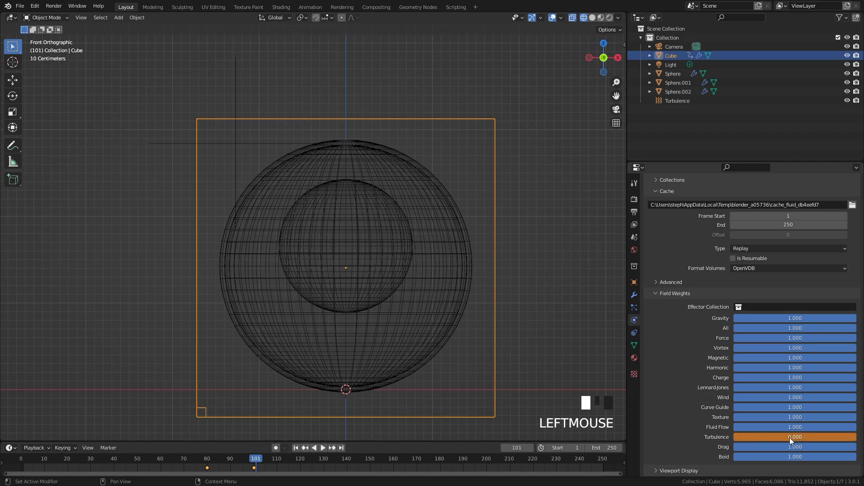
key(i)
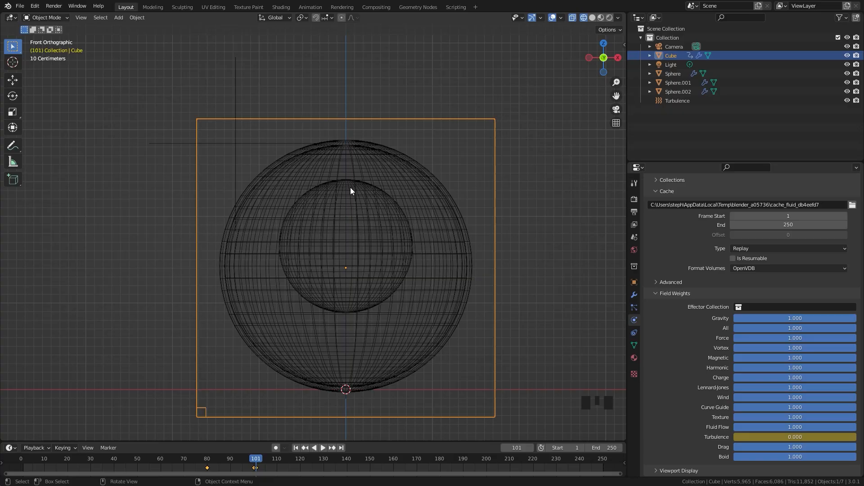
Enlarge the timeline and duplicate the three Turbulence weight keyframes so the copies fall on frames 180, 200 and 201
drag(400, 442, 399, 407)
drag(350, 453, 150, 423)
key(shift+d)
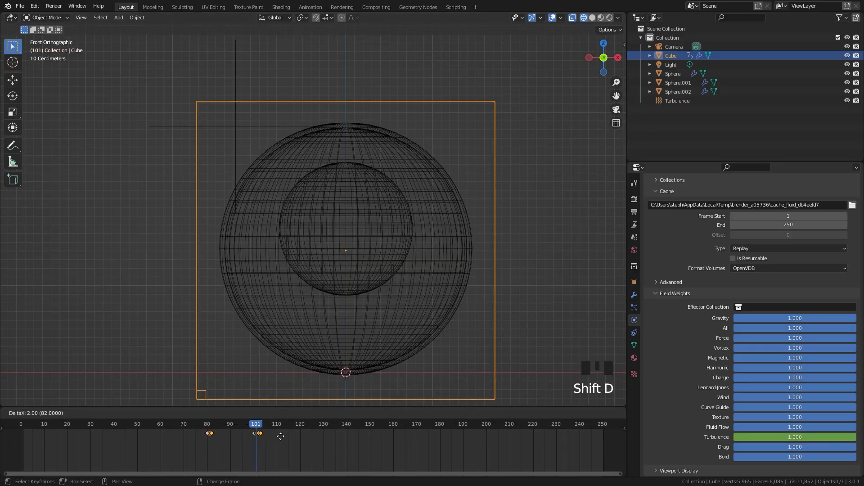
click(443, 427)
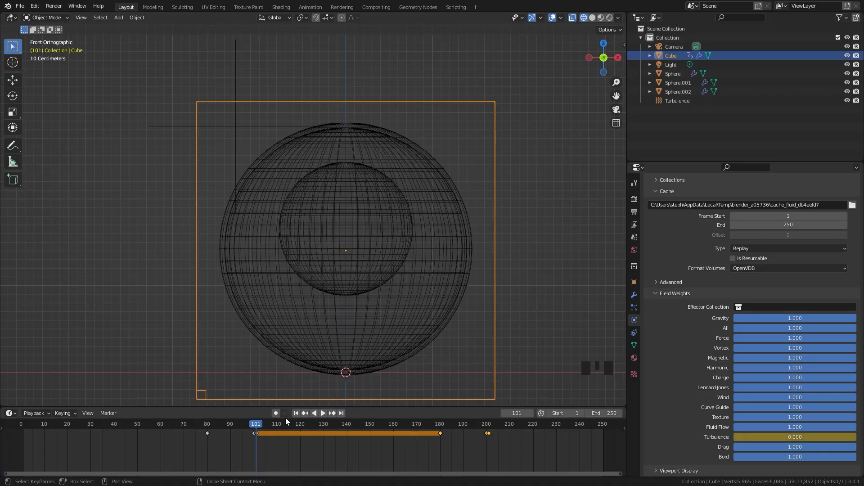
drag(251, 423, 269, 424)
drag(255, 424, 511, 425)
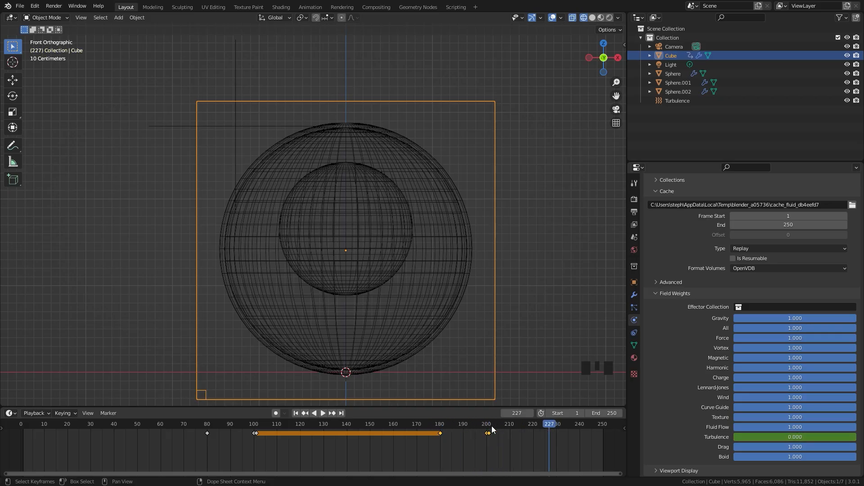
drag(489, 424, 177, 423)
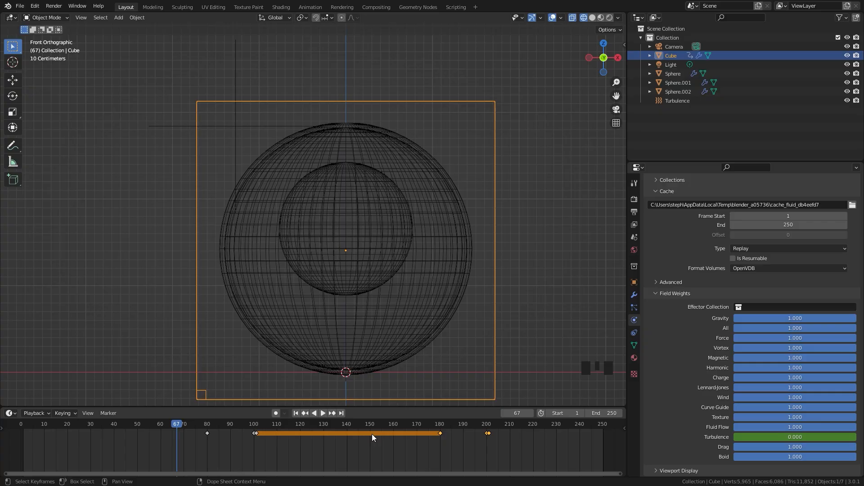
middle_drag(372, 437, 373, 437)
Keyframe the domain's liquid Particle Radius at 1.0 on frame 80
scroll(743, 342, up, 2)
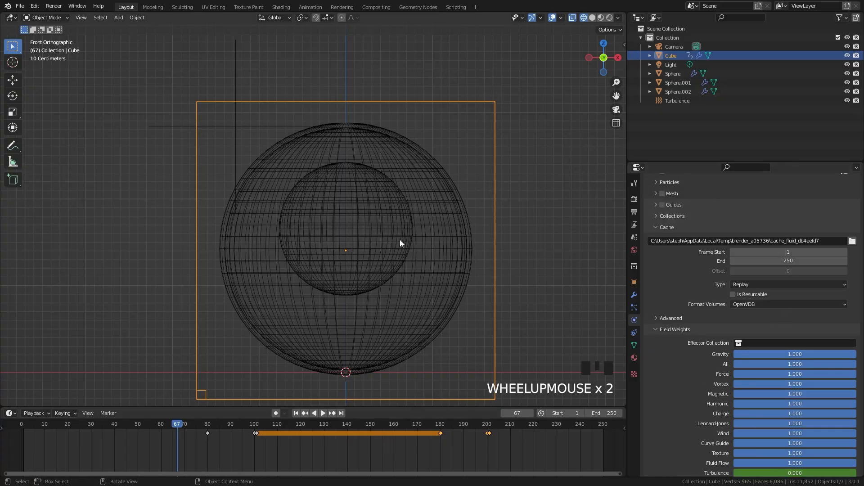
scroll(781, 341, up, 14)
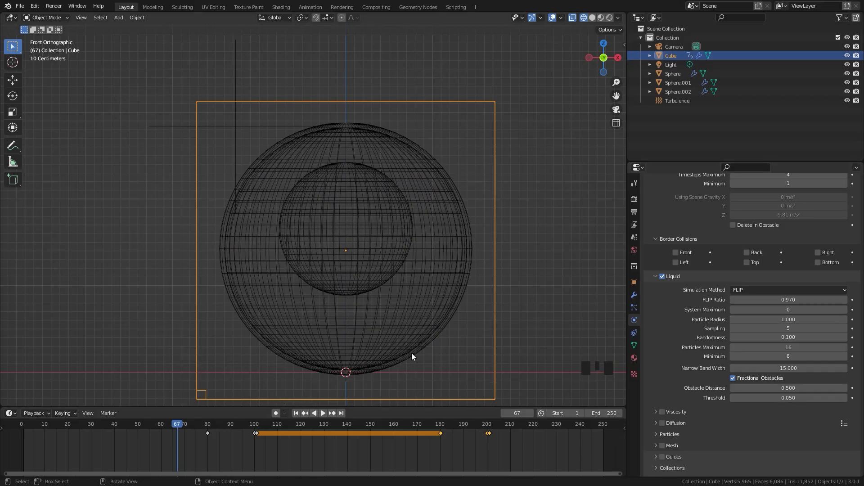
click(208, 427)
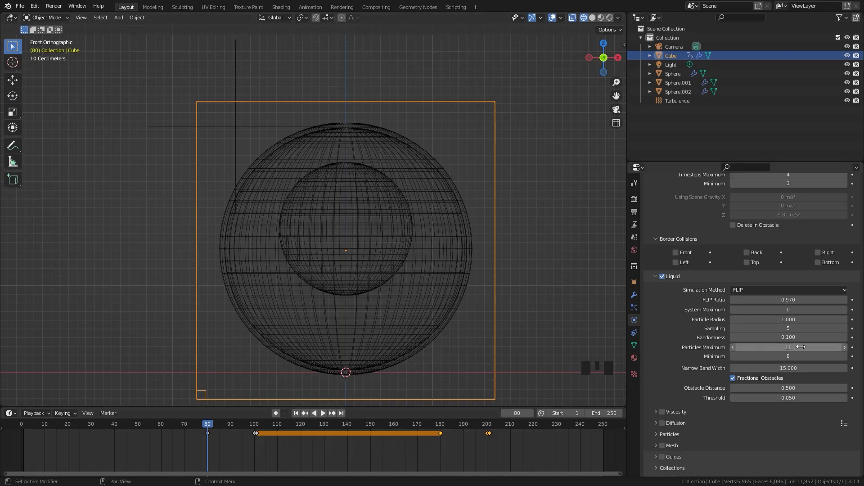
click(852, 320)
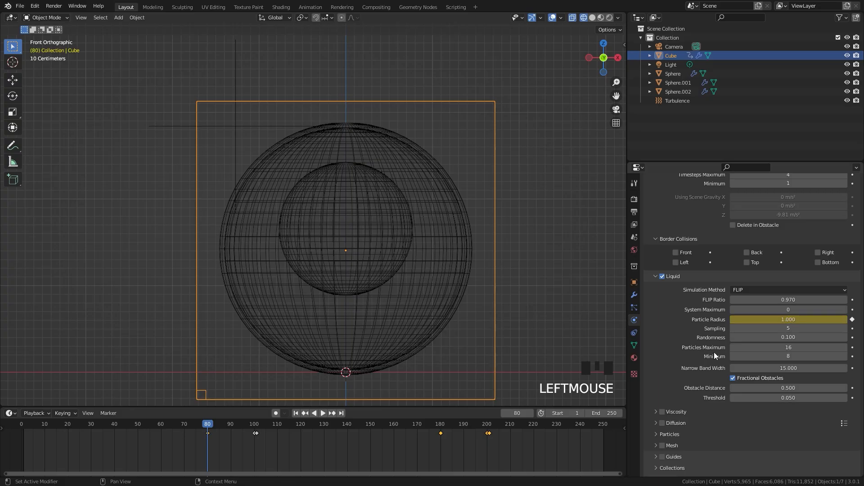
Set the liquid Particle Radius to 0.85 at frame 100 and keyframe it
click(254, 426)
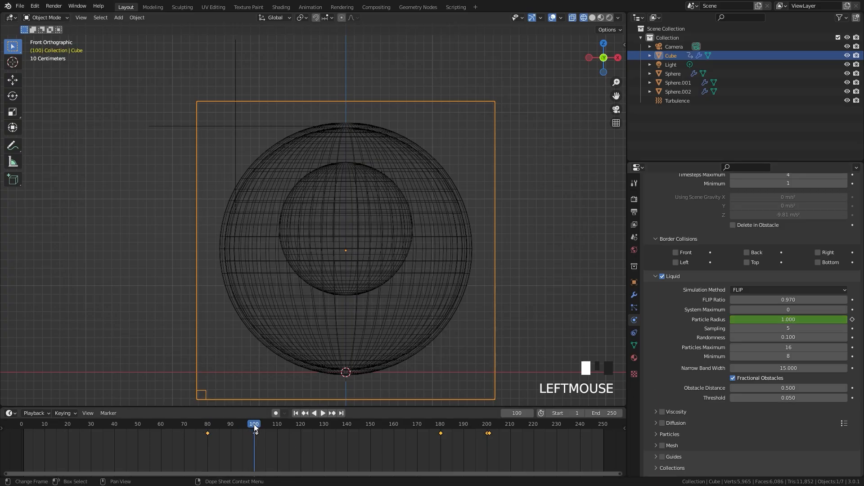
double_click(795, 320)
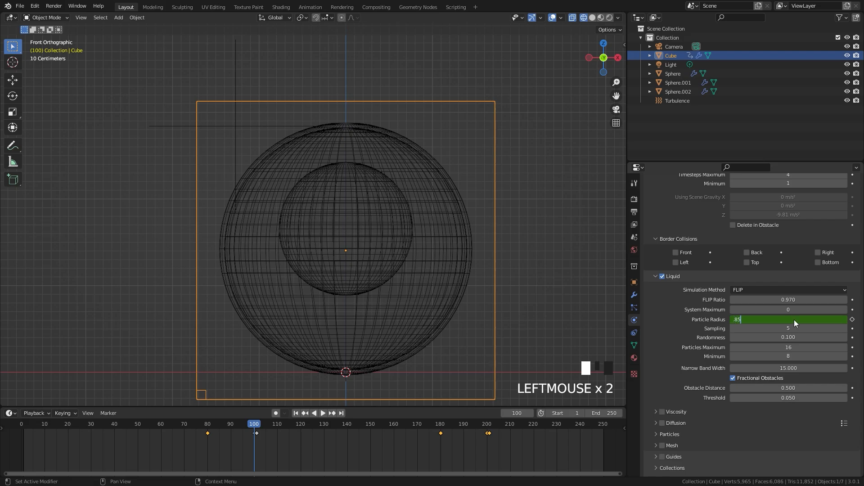
text(.85)
key(Return)
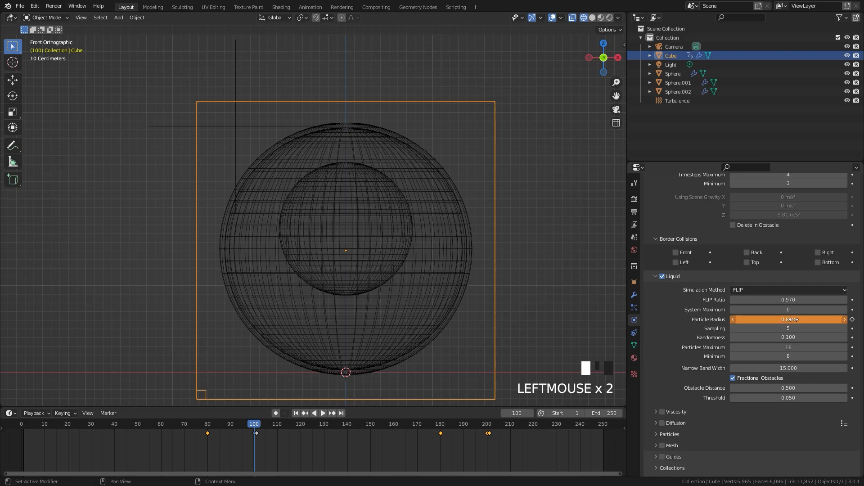
click(852, 320)
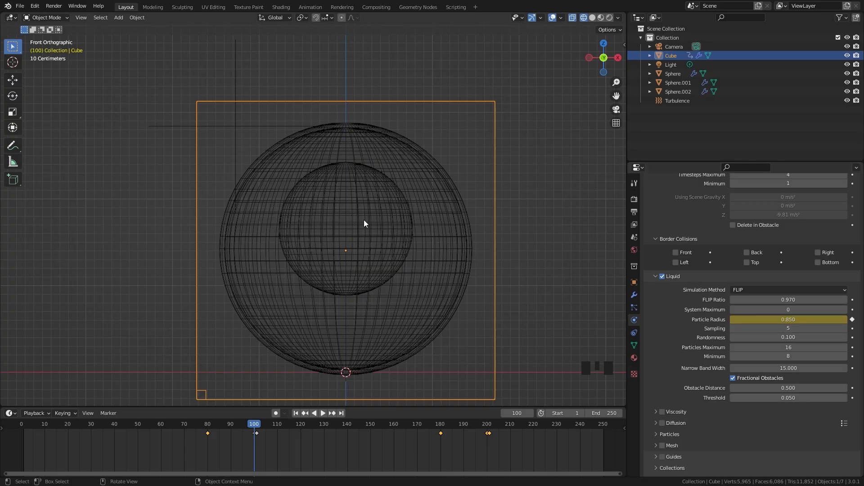
Keyframe the liquid Particle Radius at 0.85 on frame 180 and at 0.7 on frame 200
click(439, 428)
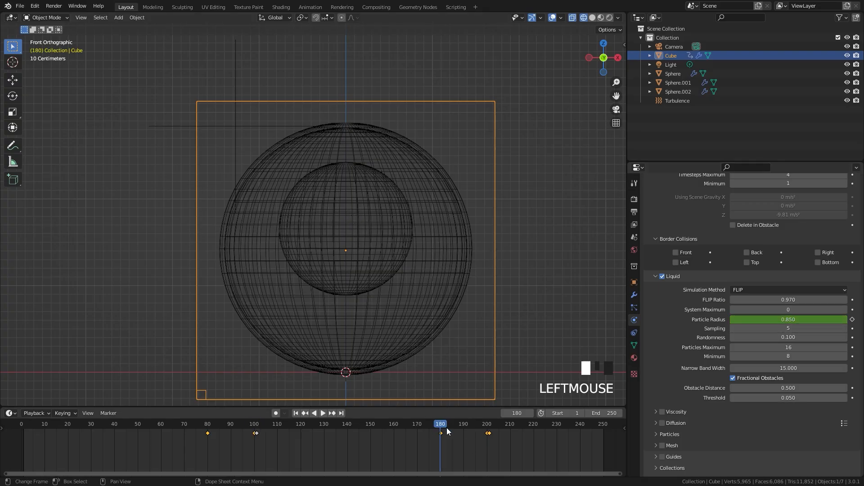
click(853, 319)
drag(442, 426, 487, 425)
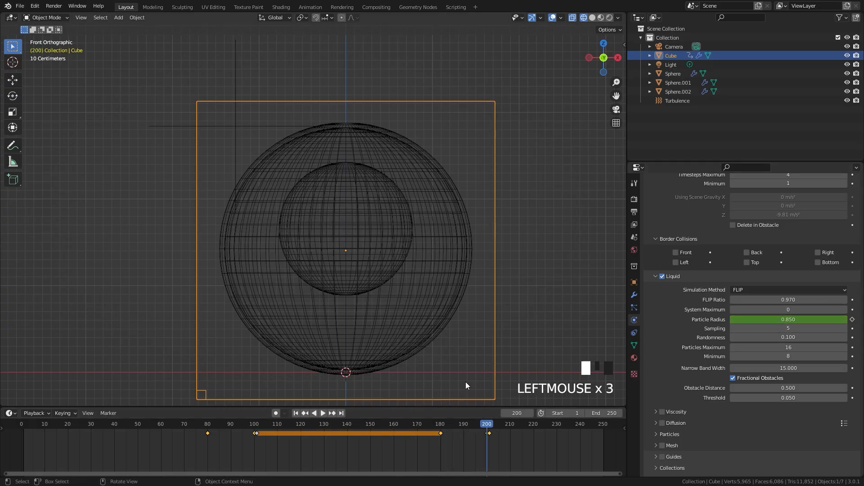
click(793, 321)
text(.7)
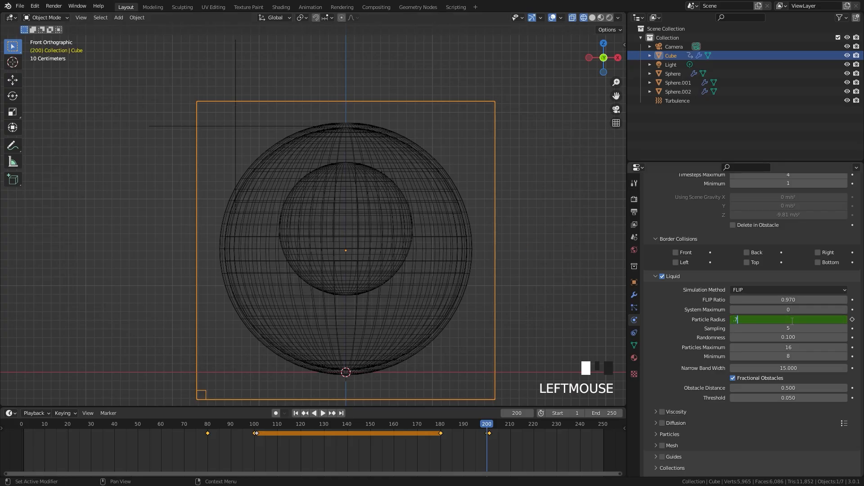
key(Return)
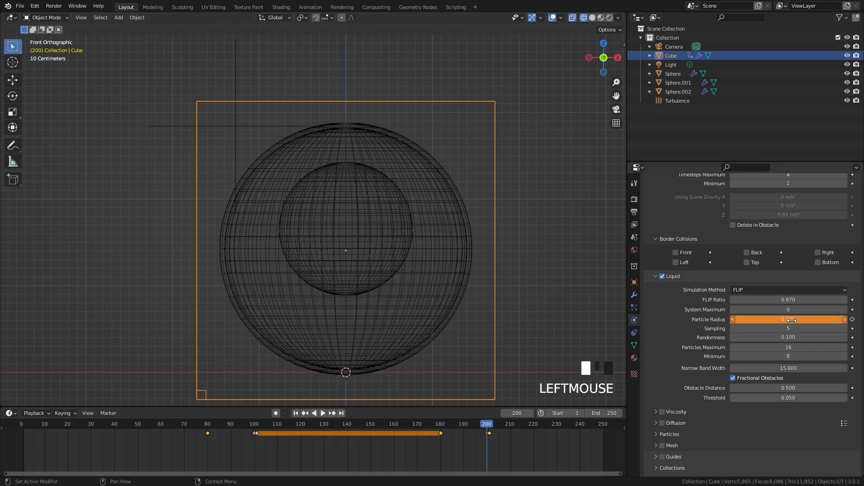
click(852, 320)
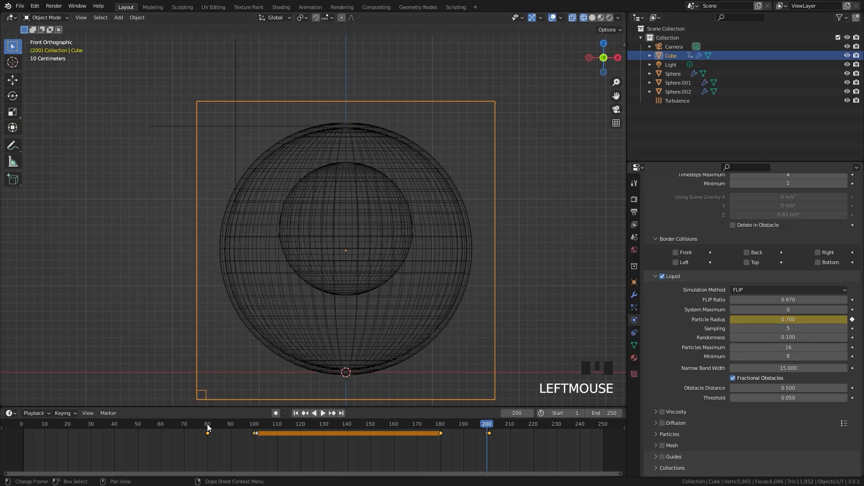
Scrub the timeline to review the animated Particle Radius, and select the turbulence force field to check its settings
drag(57, 427, 259, 424)
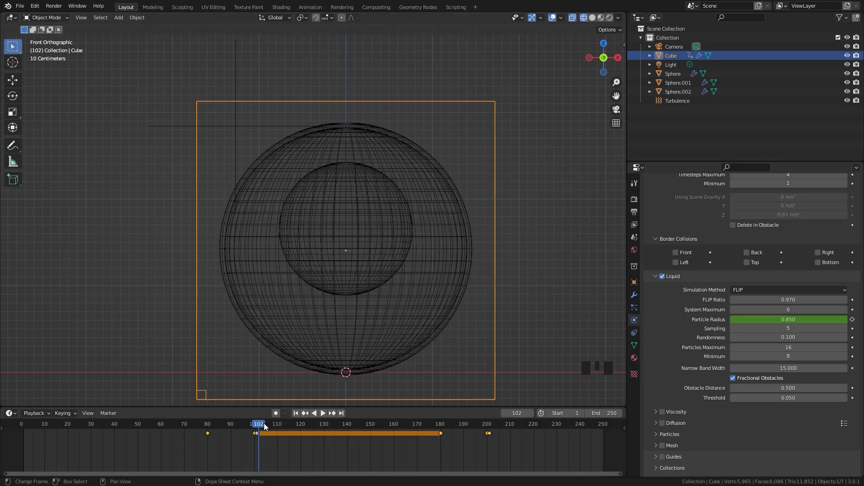
drag(264, 424, 441, 424)
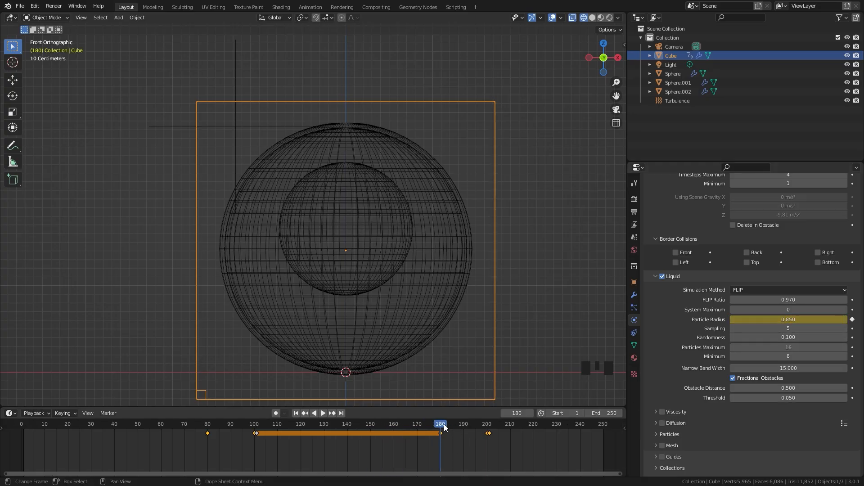
click(489, 428)
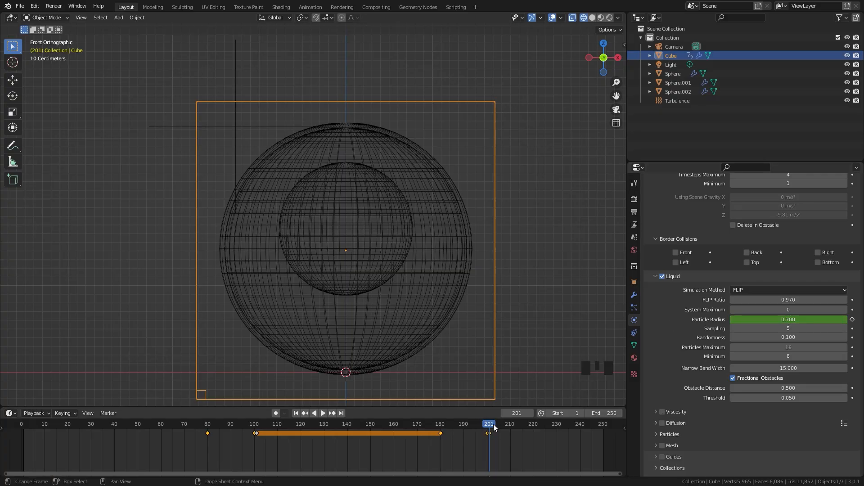
click(235, 126)
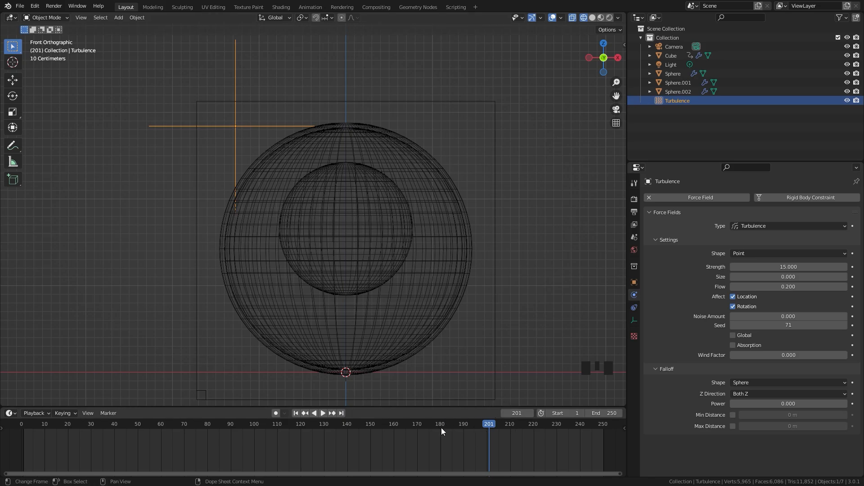
drag(441, 428, 372, 427)
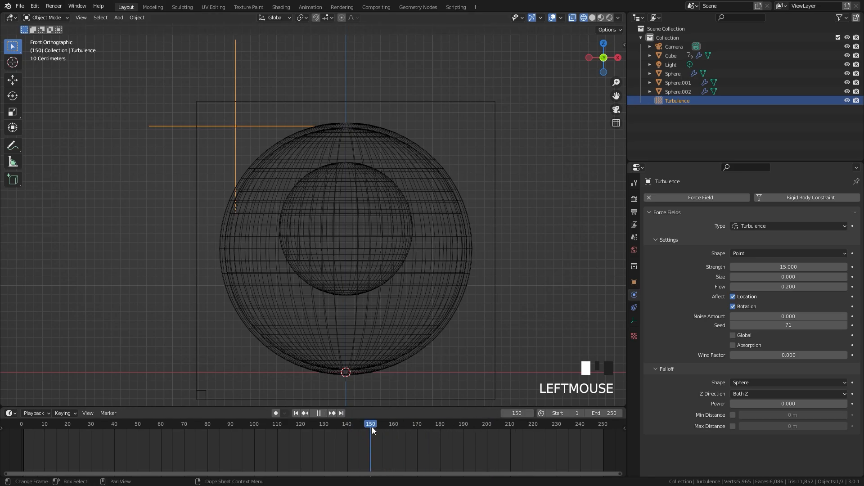
Keyframe the turbulence force field's location at frame 150
click(373, 427)
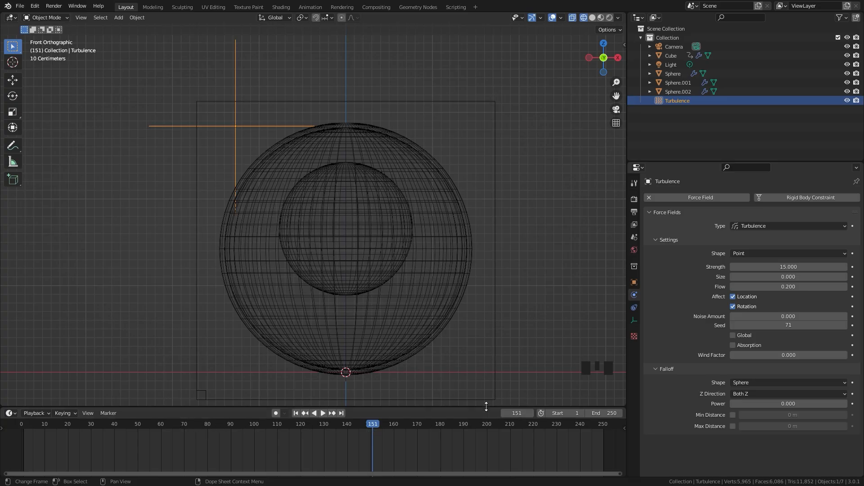
drag(373, 424, 370, 423)
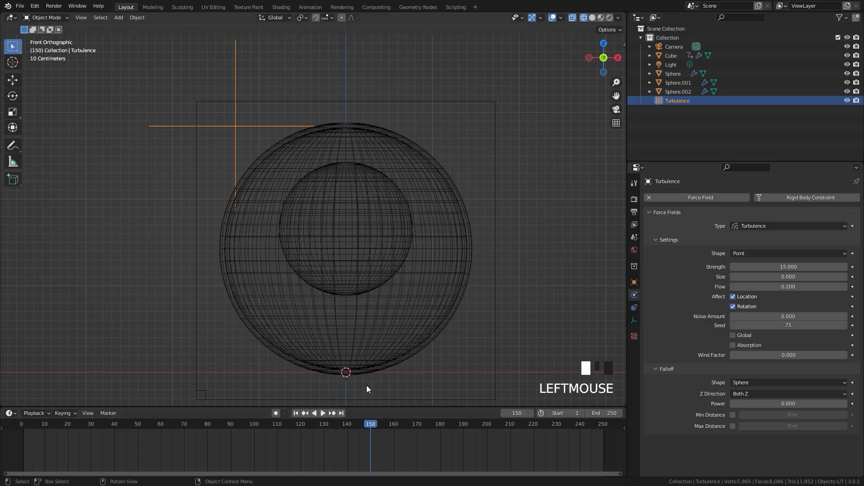
key(i)
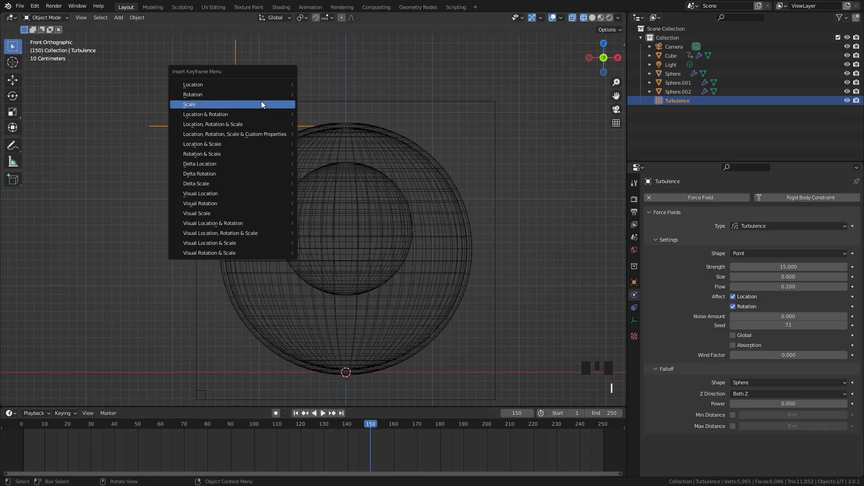
click(244, 86)
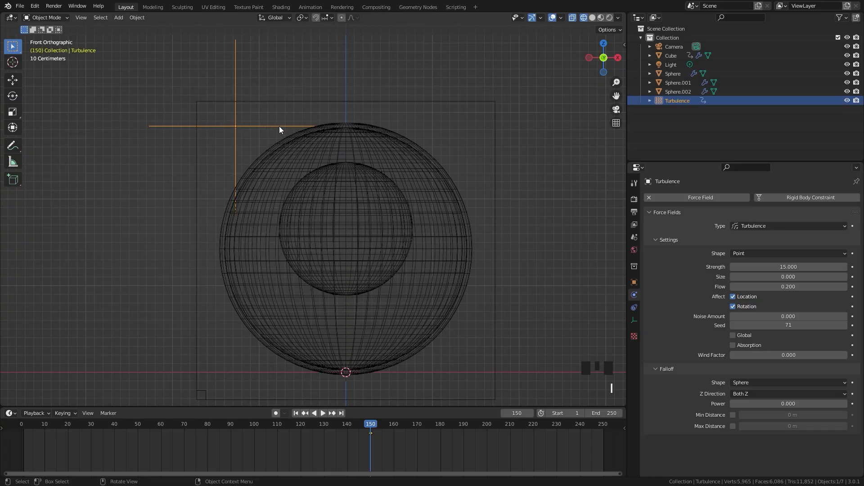
At frame 151, move the turbulence field about 3.64 m in X and -2.37 m in Y in top view, and keyframe its location
key(Right)
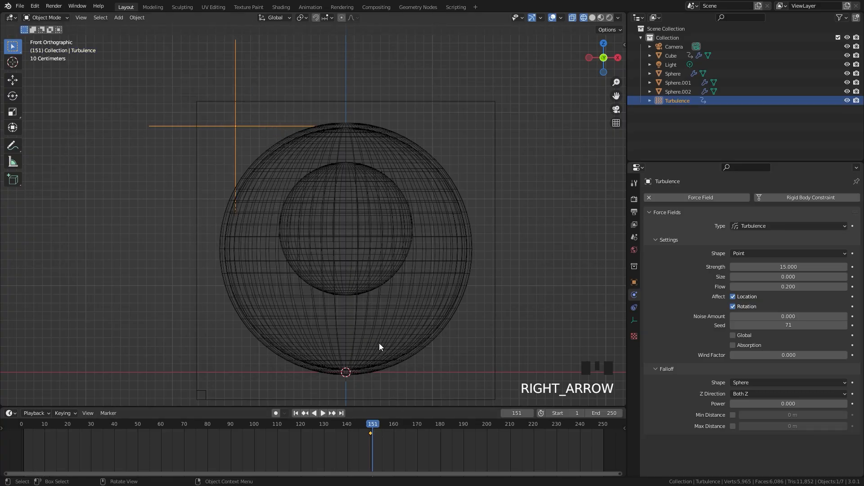
key(KP_7)
key(g)
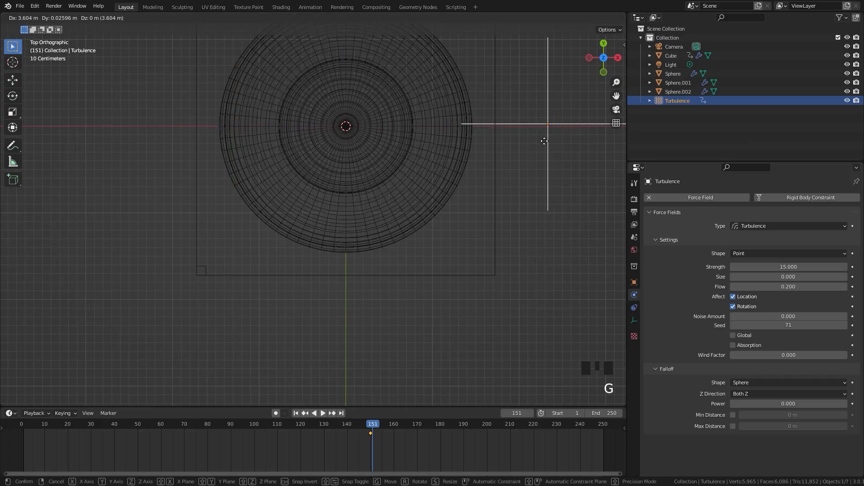
click(560, 143)
key(g)
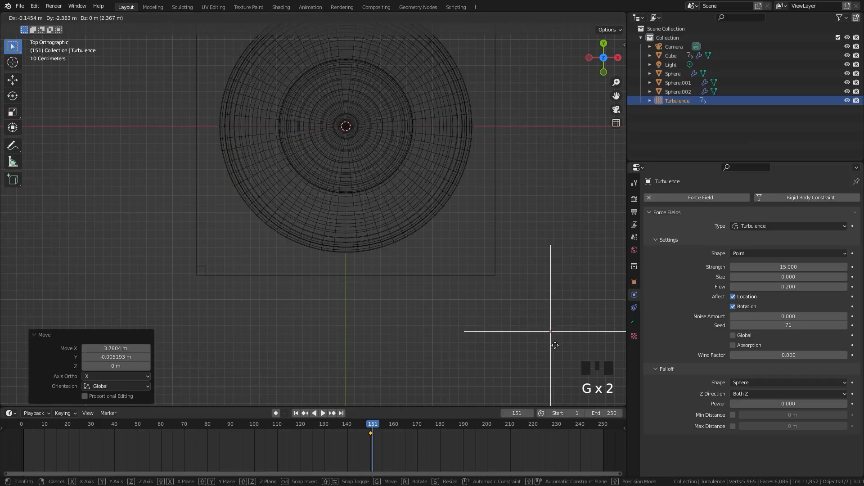
click(558, 340)
key(i)
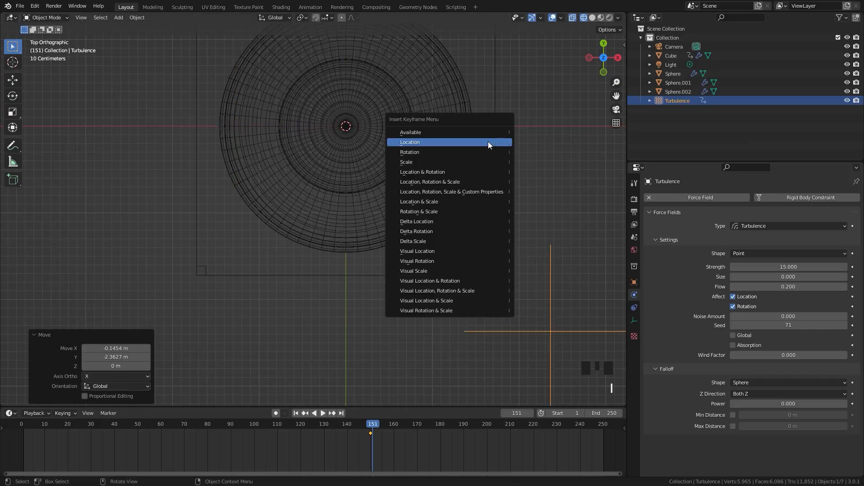
click(432, 142)
Select the domain cube and set its fluid cache end frame to 300
drag(367, 460, 380, 425)
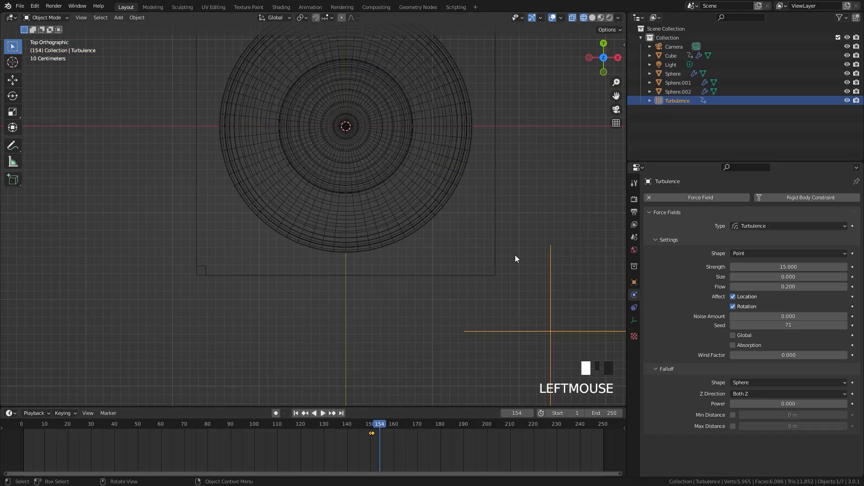
scroll(450, 306, down, 2)
mouse_move(402, 280)
middle_down()
mouse_move(406, 201)
mouse_move(422, 154)
mouse_move(412, 227)
mouse_move(422, 201)
mouse_move(419, 277)
mouse_move(413, 269)
middle_up()
click(420, 276)
shift+scroll(430, 293, up, 1)
scroll(418, 217, up, 2)
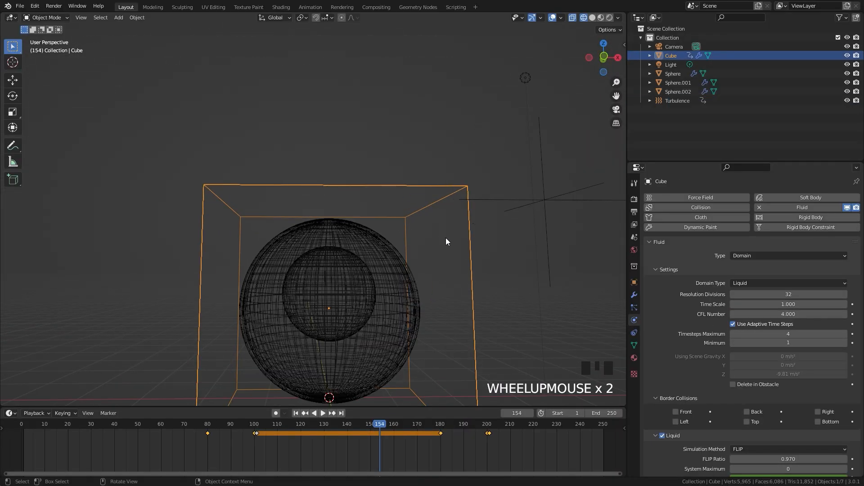
shift+middle_drag(446, 239, 432, 220)
scroll(747, 329, down, 3)
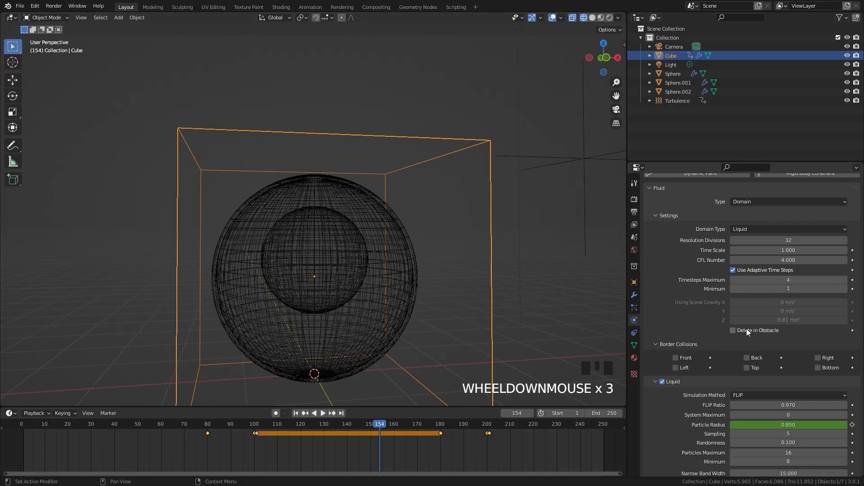
scroll(747, 329, down, 15)
click(789, 348)
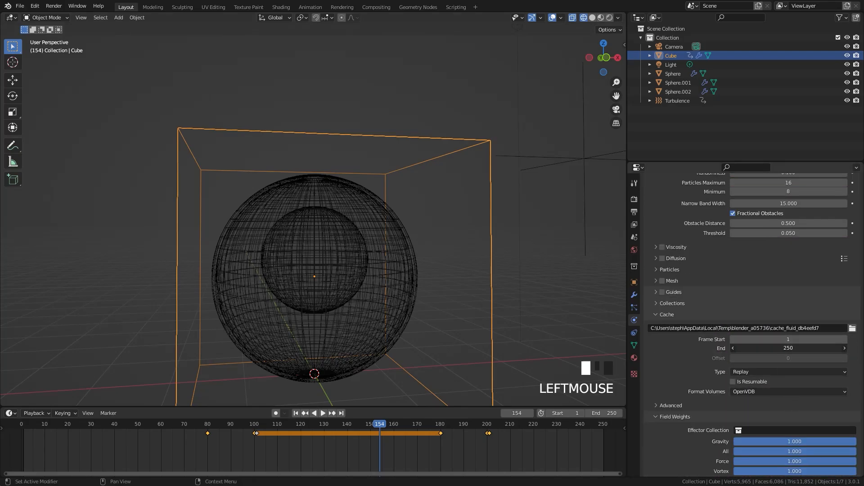
text(200)
key(Return)
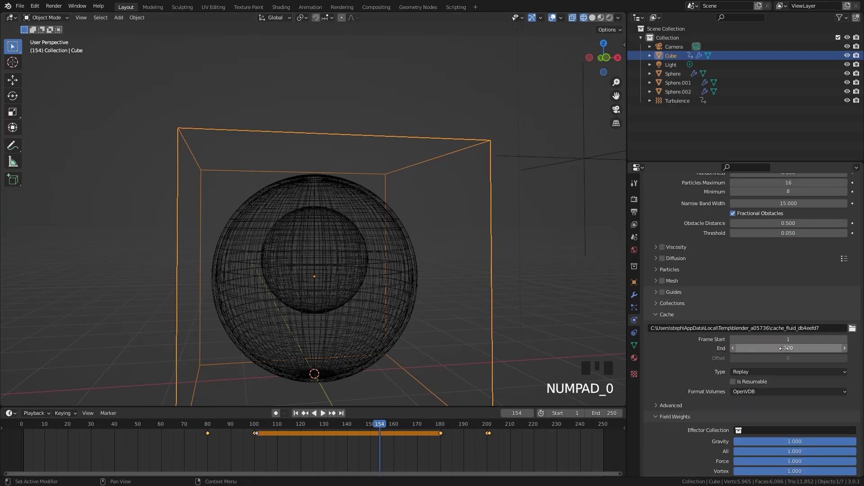
Set the domain's cache type to Modular and enable Is Resumable
click(735, 373)
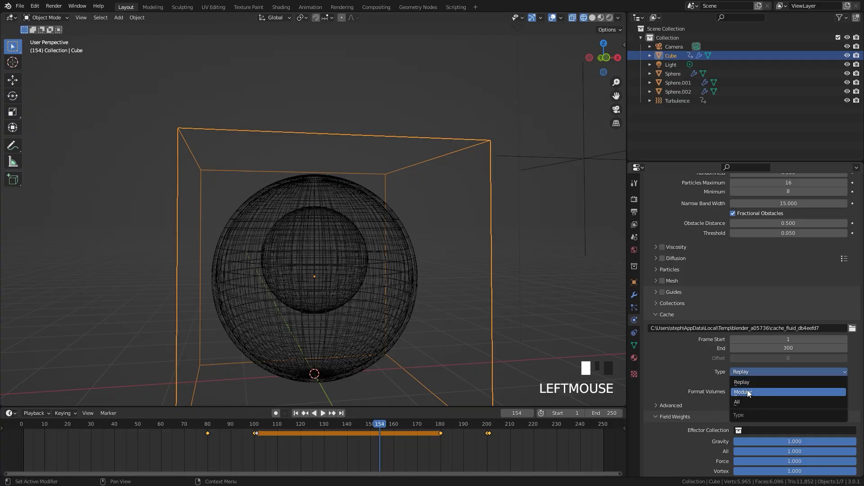
click(748, 393)
click(733, 407)
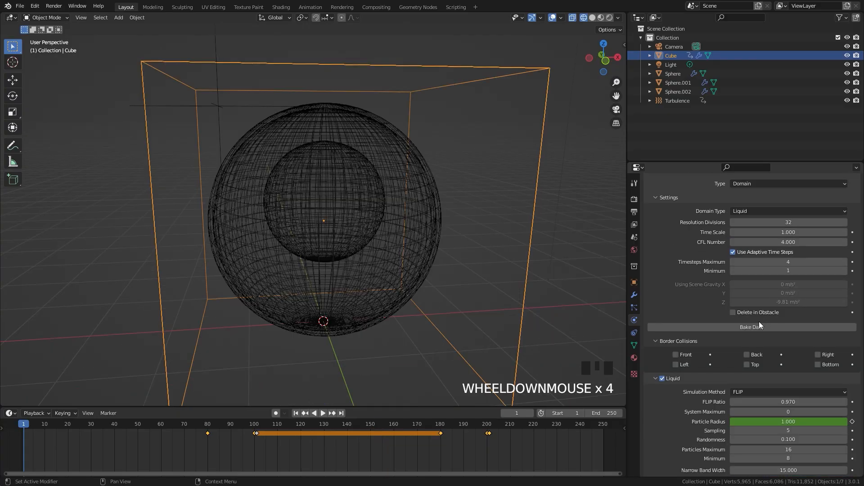
Set the domain's Resolution Divisions to 96 and its Time Scale to 0.65
scroll(759, 322, up, 6)
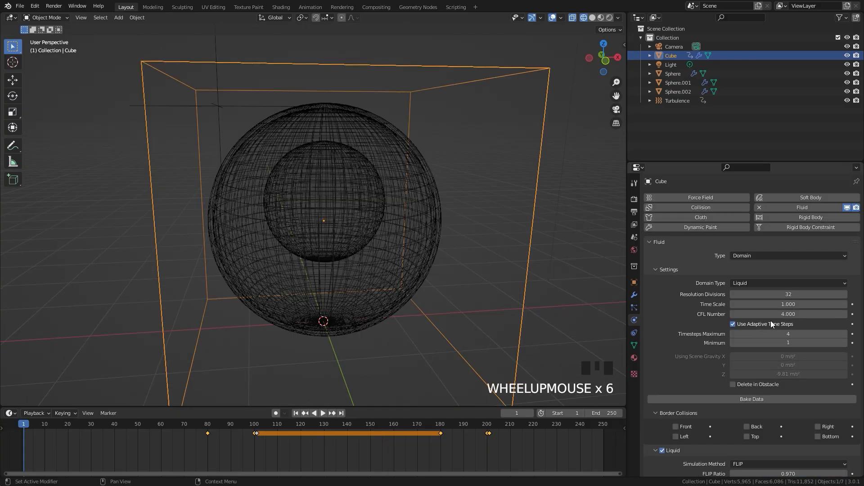
click(771, 294)
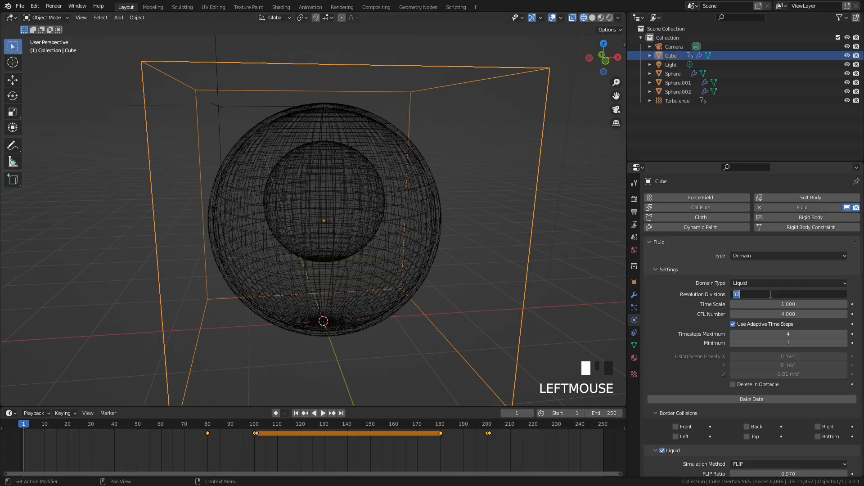
key(Return)
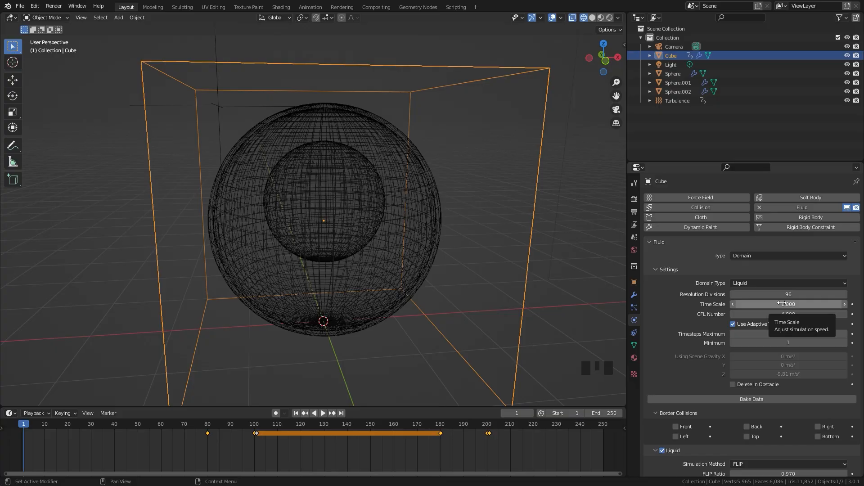
click(782, 304)
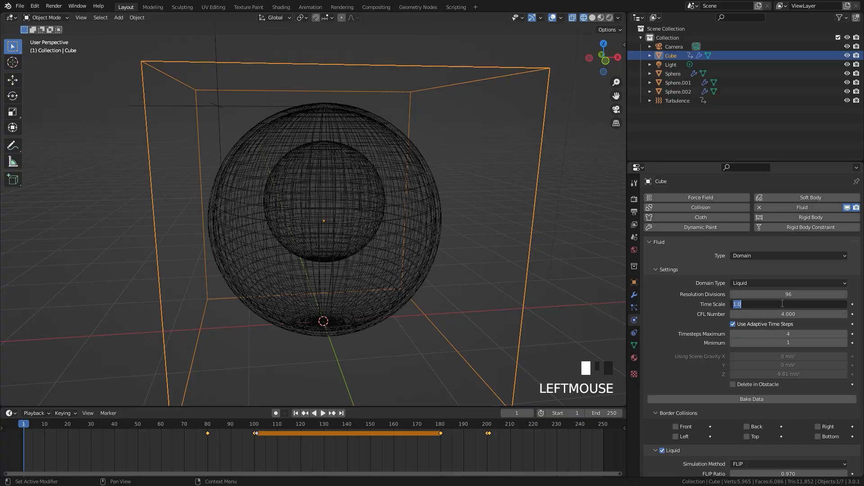
key(BackSpace)
key(Return)
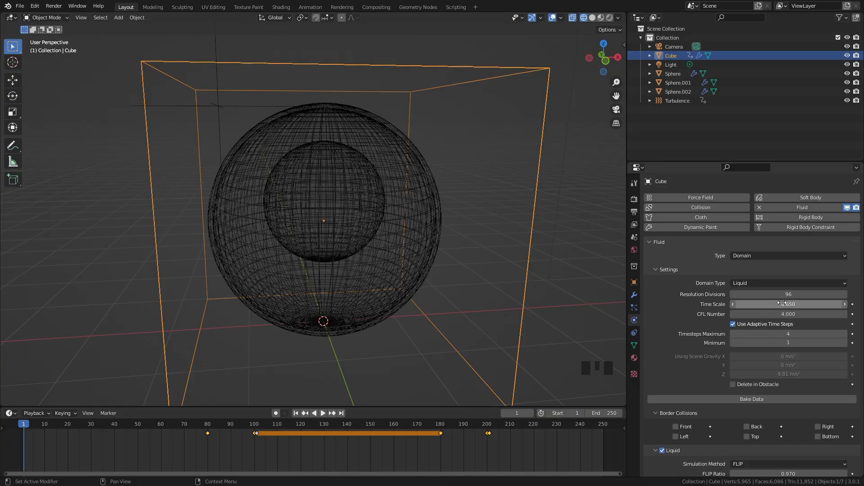
On the outer outflow sphere, enable Is Planar and set Sampling Substeps to 7
click(398, 141)
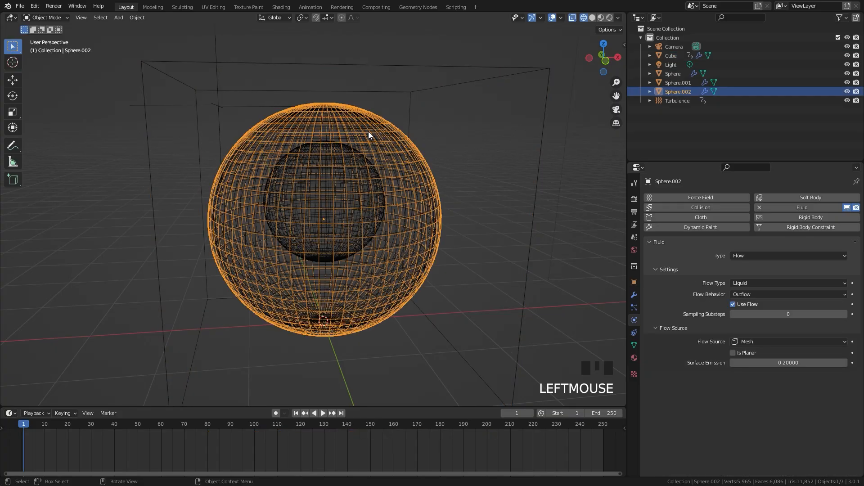
click(733, 353)
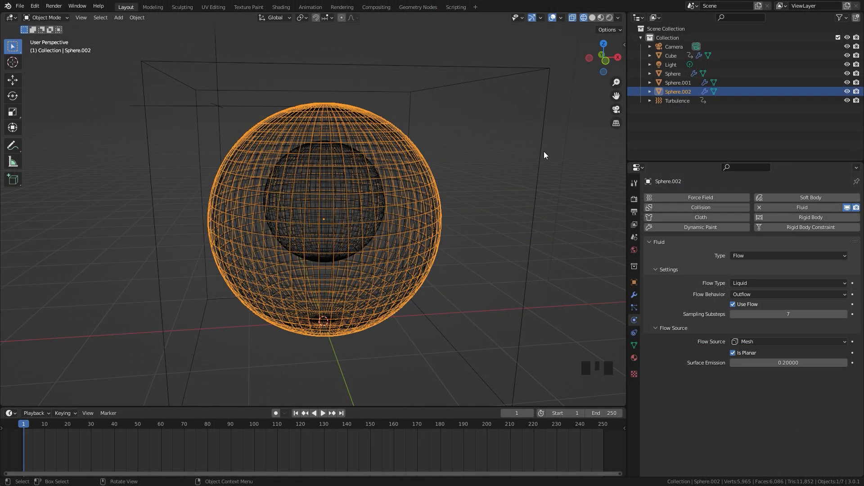
Select the domain cube, save the file, and bake the liquid simulation data
click(540, 153)
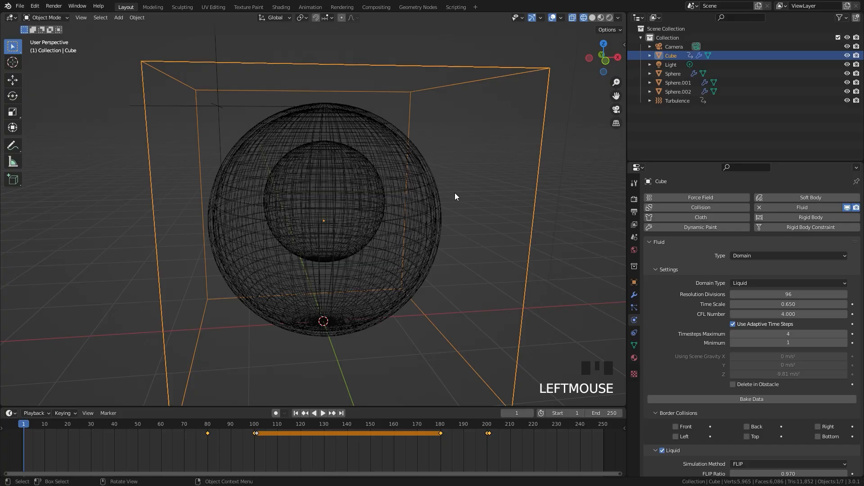
key(ctrl+s)
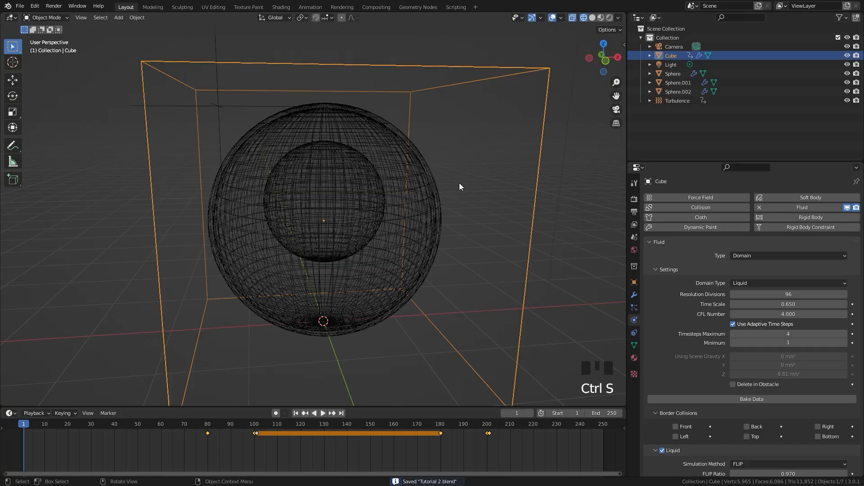
click(750, 400)
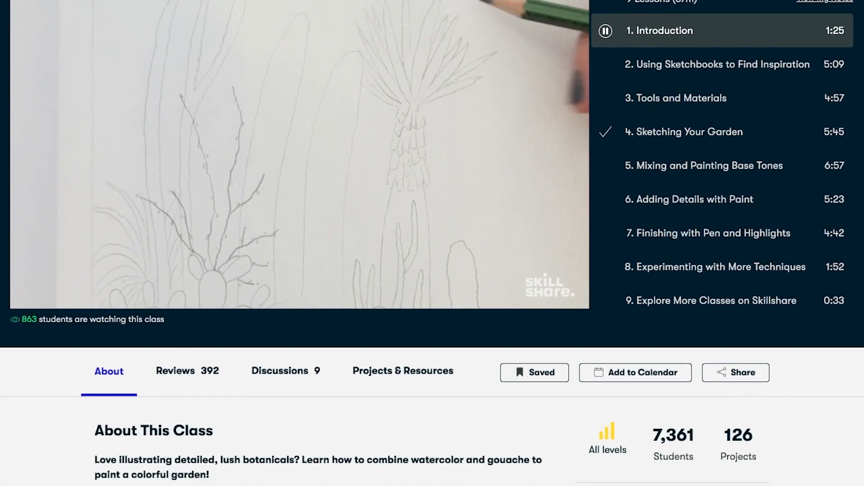
scroll(432, 243, down, 5)
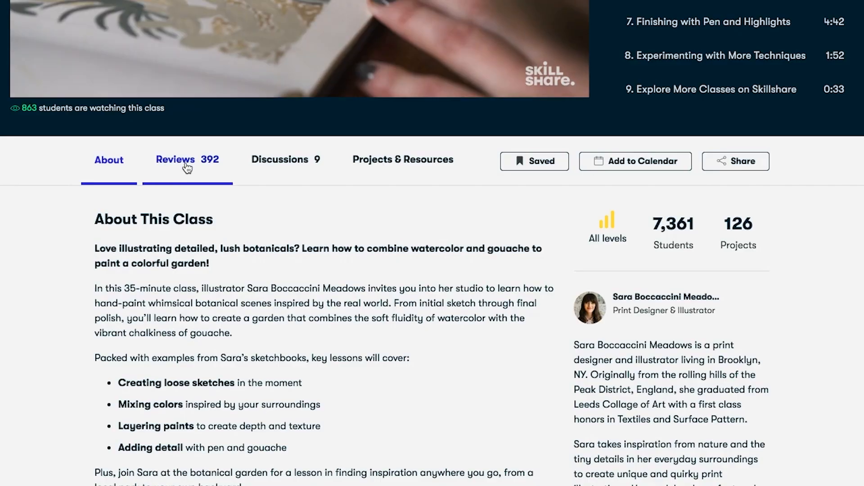
click(185, 164)
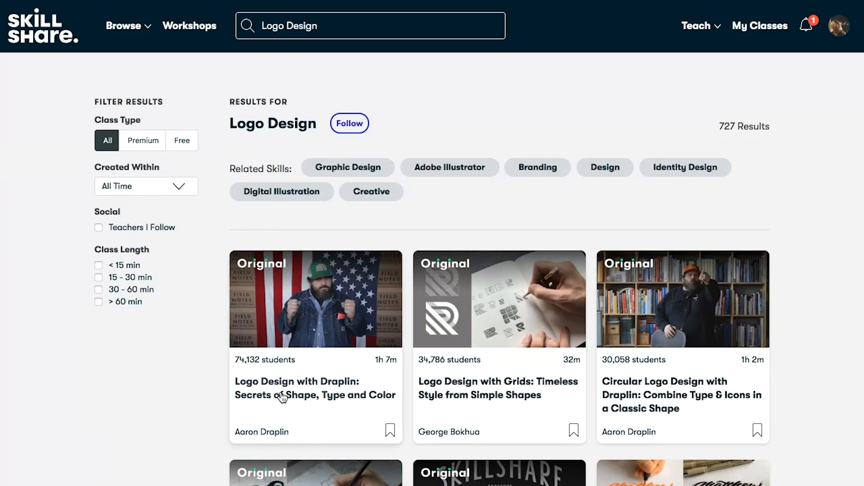
click(309, 397)
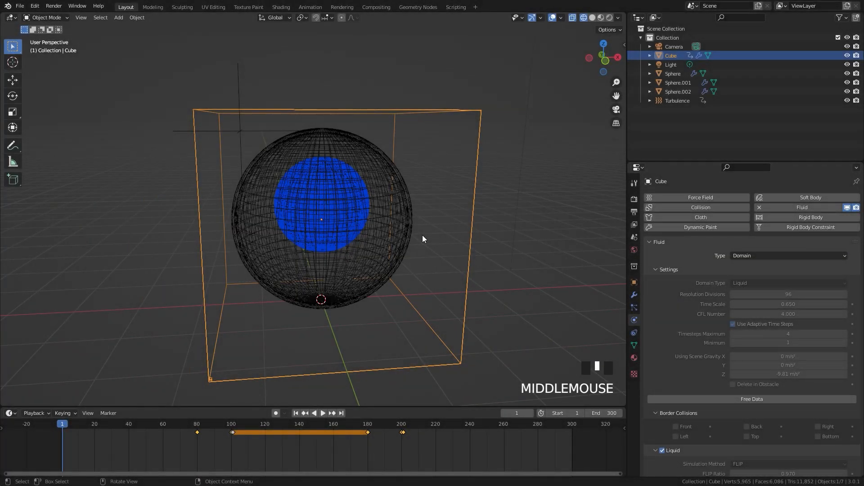
Play and scrub through the baked liquid simulation to review how the fluid moves inside the sphere
key(space)
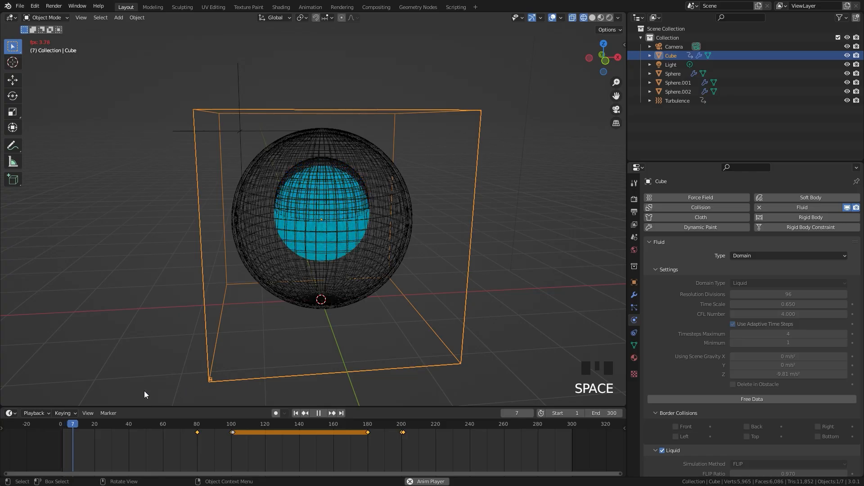
key(space)
drag(124, 421, 204, 435)
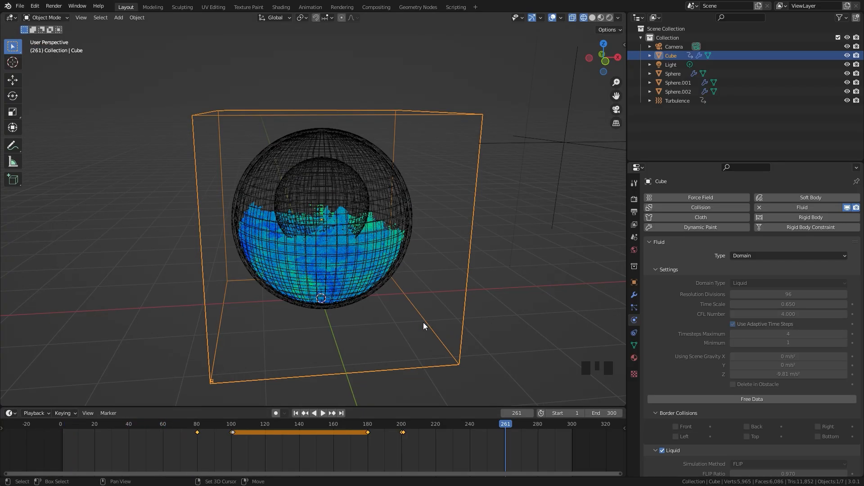
Add an ico sphere mesh with 1 subdivision
key(shift+a)
mouse_move(425, 320)
mouse_move(421, 165)
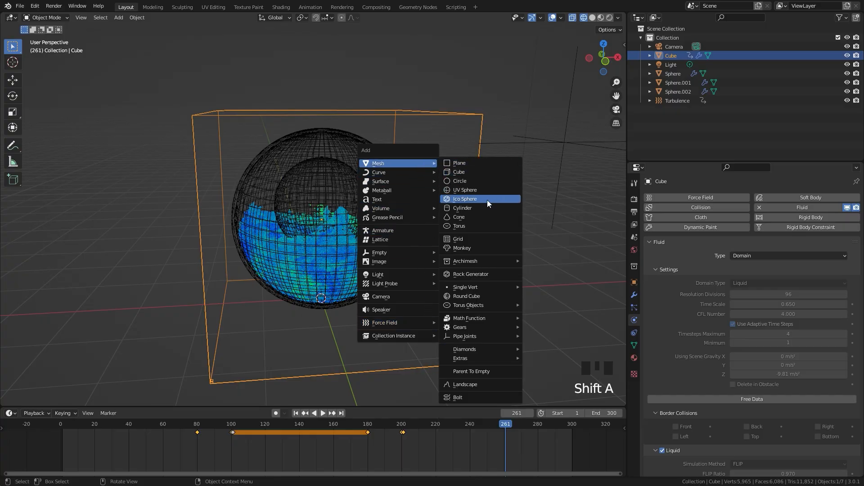
click(466, 198)
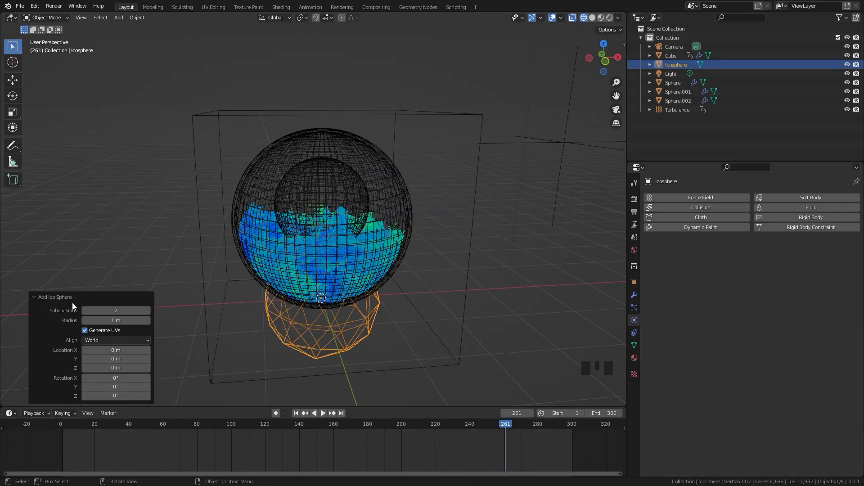
click(84, 313)
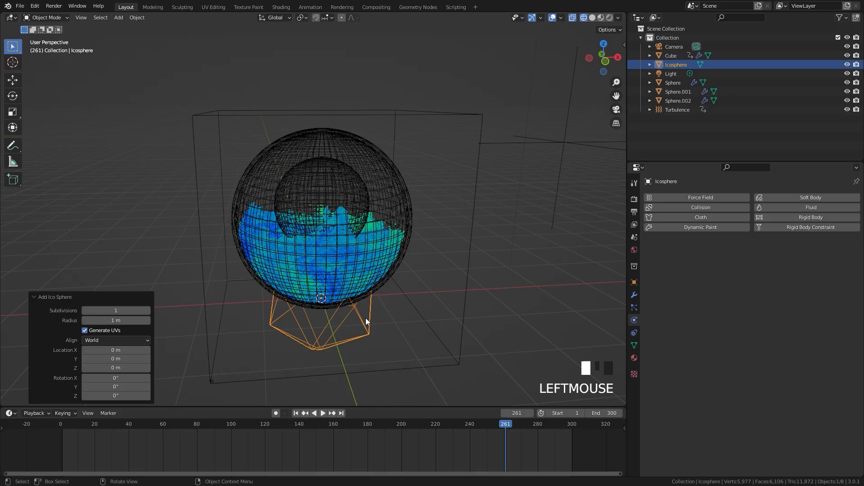
Move the ico sphere about -7.65 m along X, scale it down, and shift it about another -1.45 m along X, clear of the domain
scroll(386, 288, down, 4)
key(g)
click(108, 281)
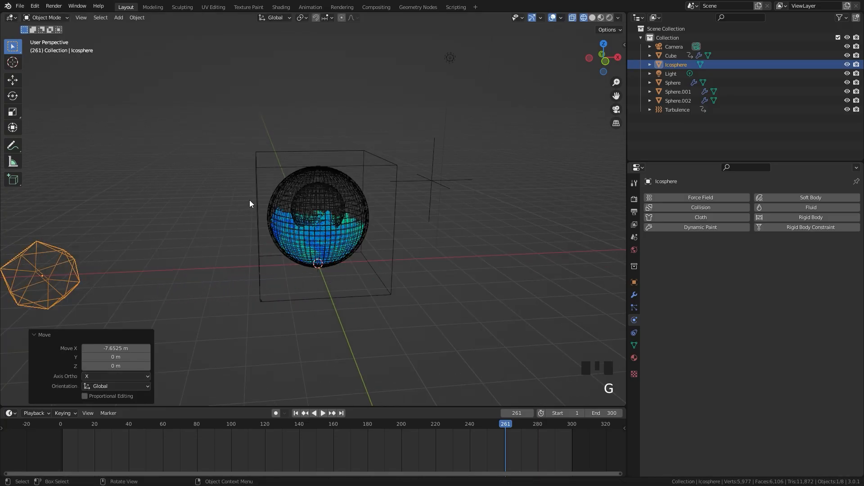
key(s)
click(122, 243)
key(g)
key(x)
click(53, 253)
scroll(326, 175, up, 2)
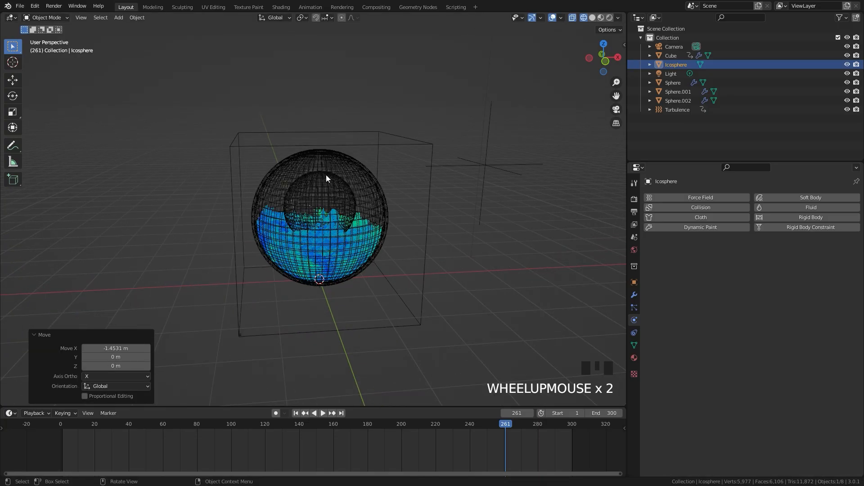
Select the domain cube and set its Liquid particle system's viewport display amount to 35%
click(387, 146)
scroll(402, 160, up, 3)
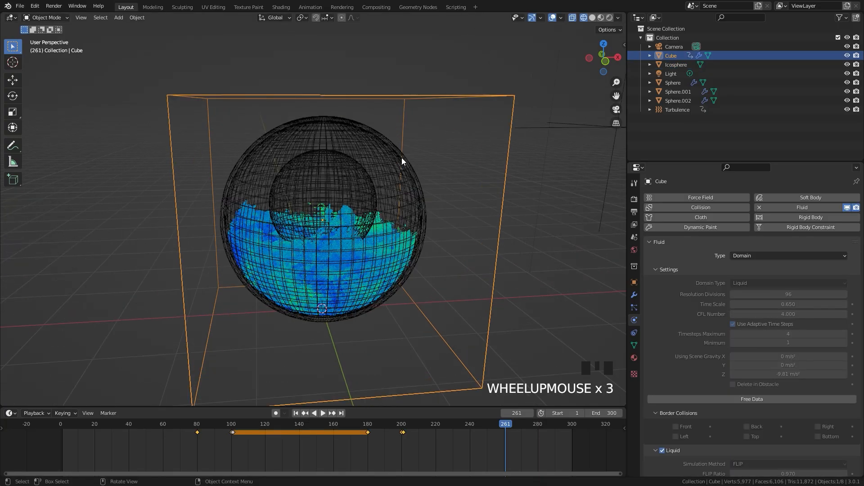
click(634, 308)
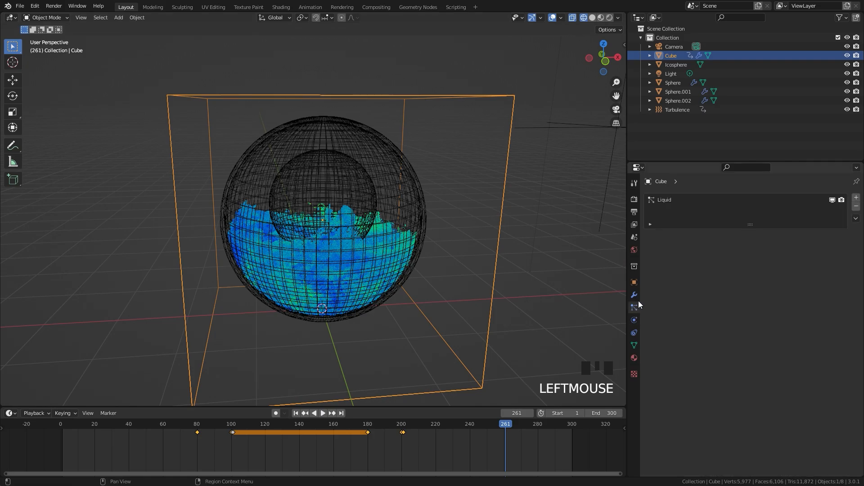
click(663, 200)
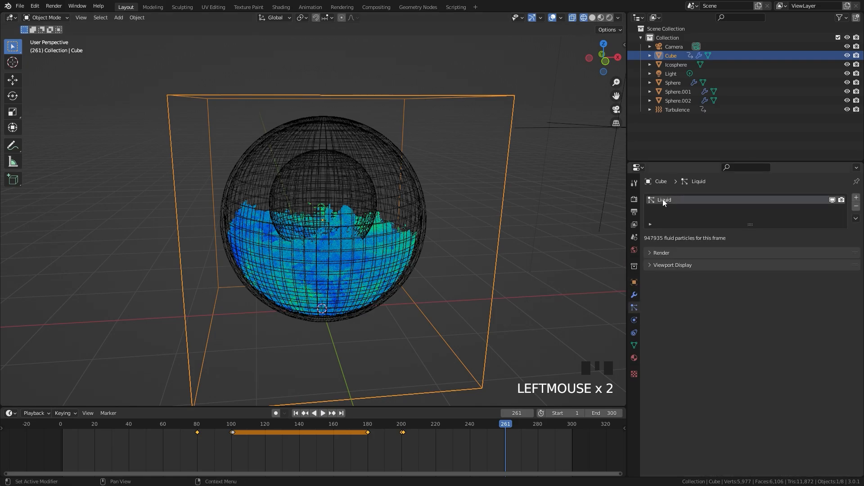
click(651, 253)
click(649, 350)
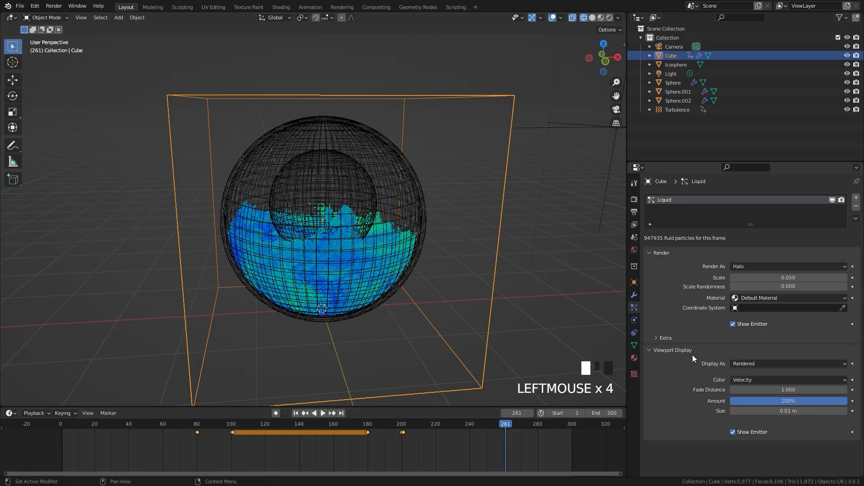
click(779, 401)
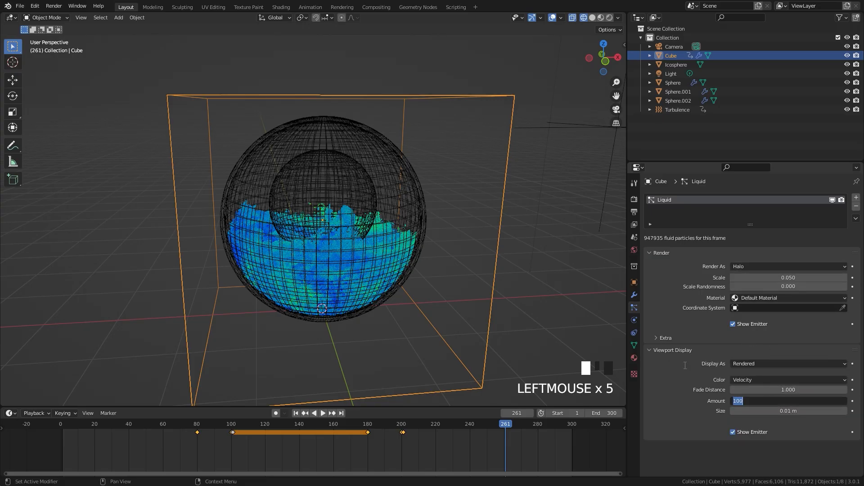
text(35)
key(Return)
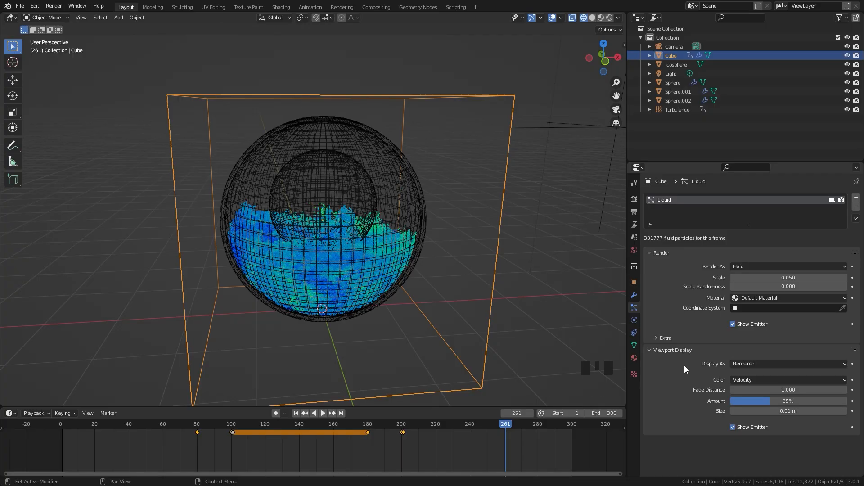
Render the liquid particles as Object, using the Icosphere as the instance object
middle_drag(549, 201, 316, 220)
scroll(394, 239, up, 1)
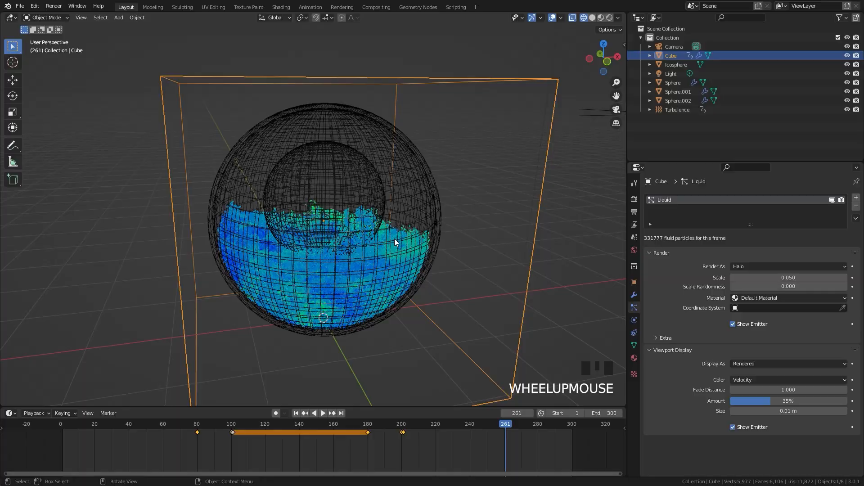
click(750, 266)
click(741, 316)
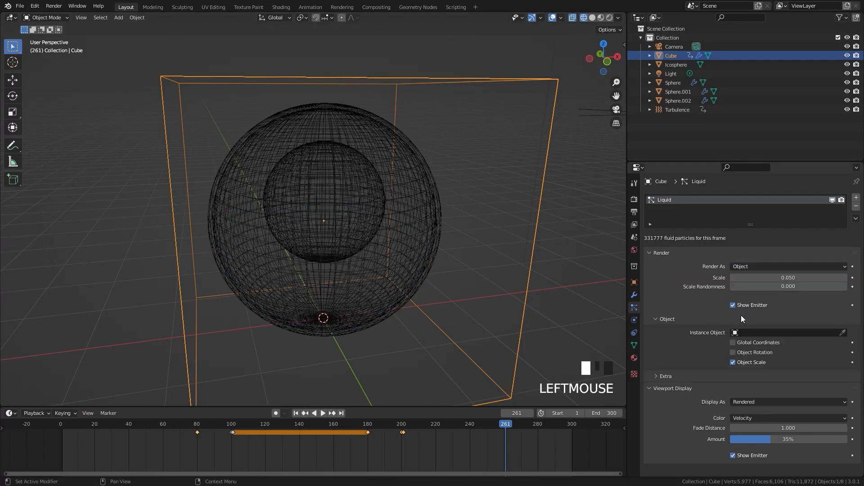
click(751, 333)
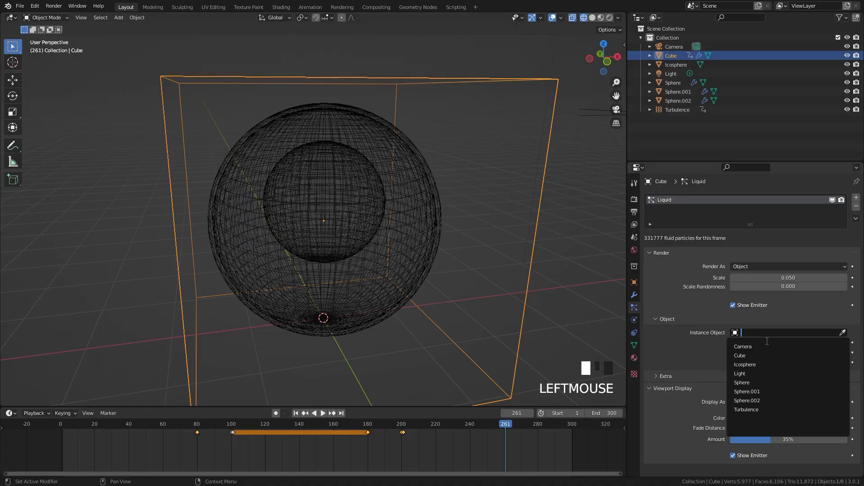
click(758, 363)
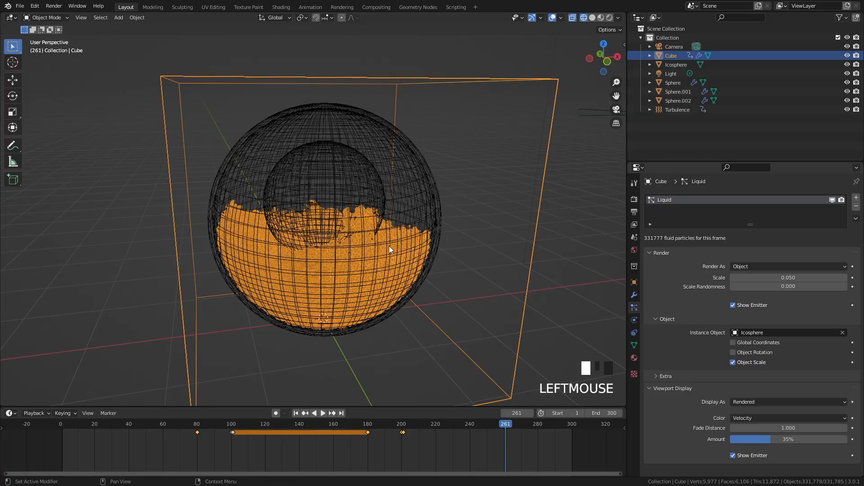
Set the liquid particles' render scale to 0.02 and check the instances in the sphere
scroll(389, 246, up, 3)
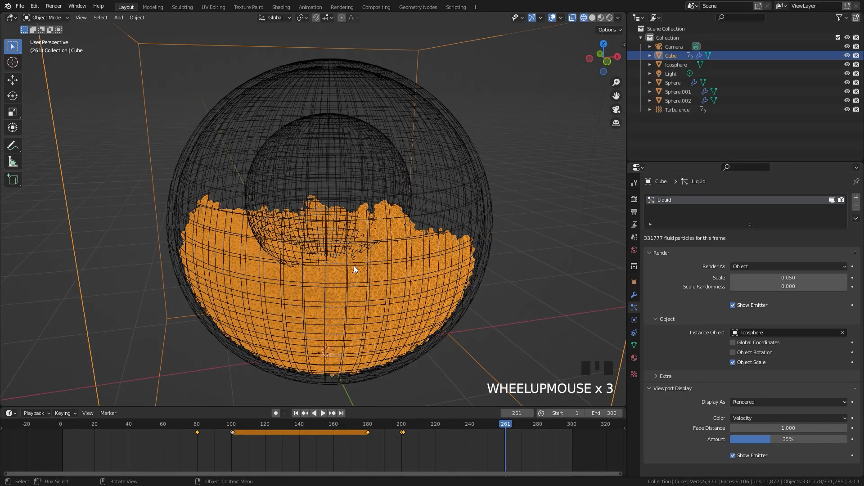
click(790, 278)
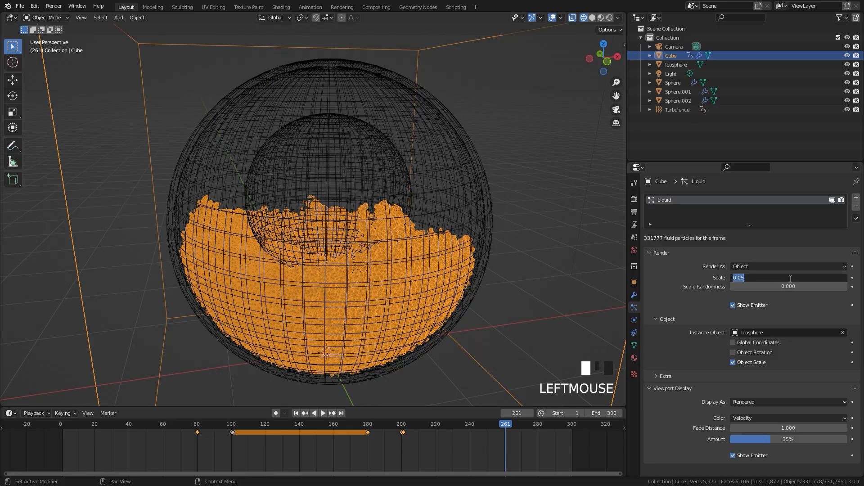
text(.0)
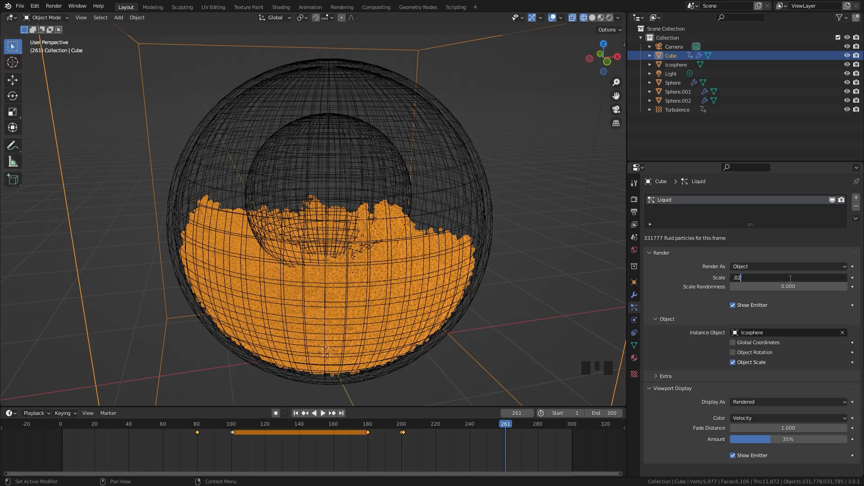
text(2)
key(Return)
mouse_move(457, 241)
middle_down()
mouse_move(445, 233)
mouse_move(454, 239)
middle_up()
Set the liquid particles' render scale to 0.01 and their viewport display amount to 10%
click(799, 277)
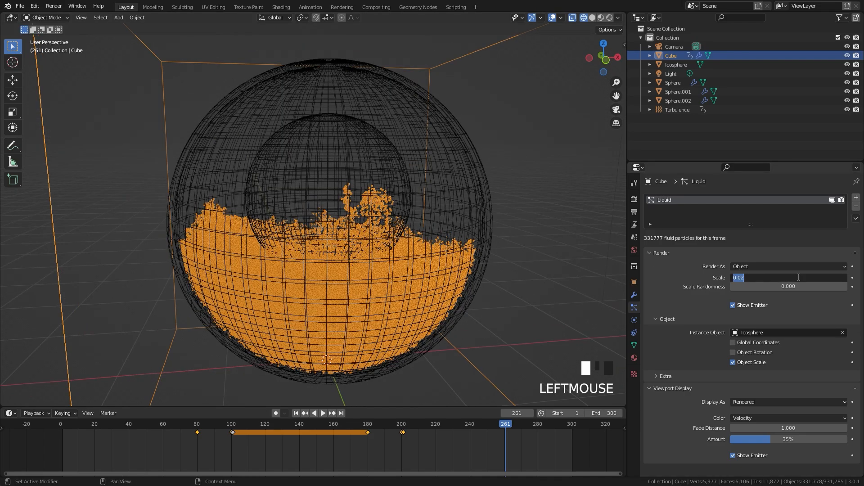
text(0.01)
key(Return)
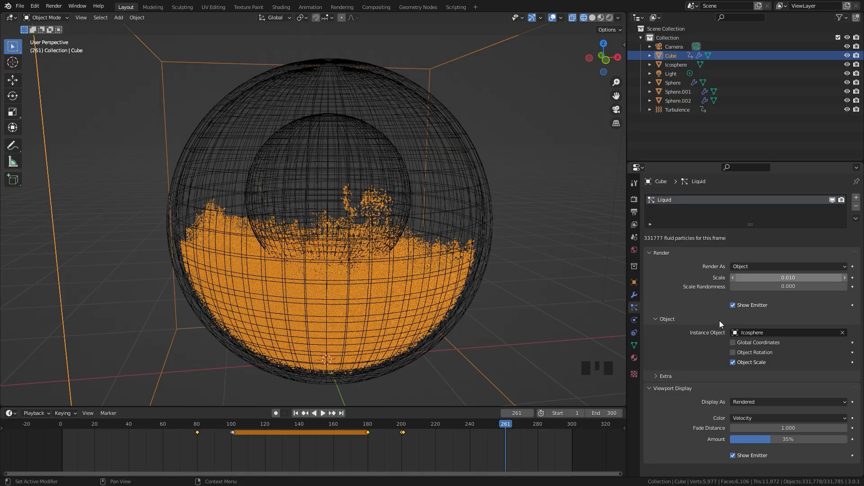
click(784, 439)
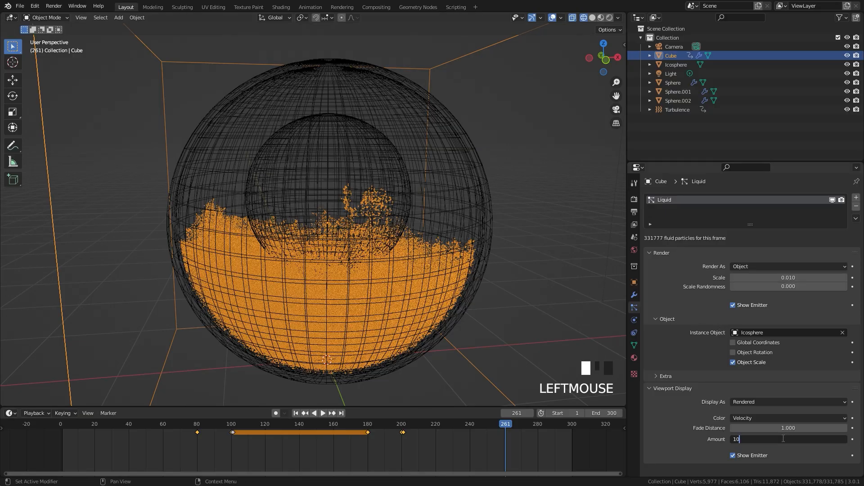
text(10)
key(Return)
Split the 3D viewport vertically into two areas and turn the second one into a Shader Editor
scroll(460, 200, down, 1)
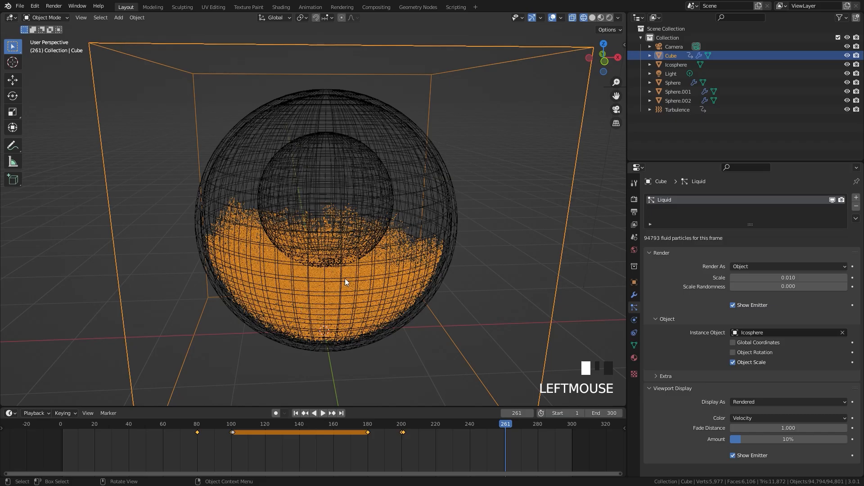
right_click(411, 406)
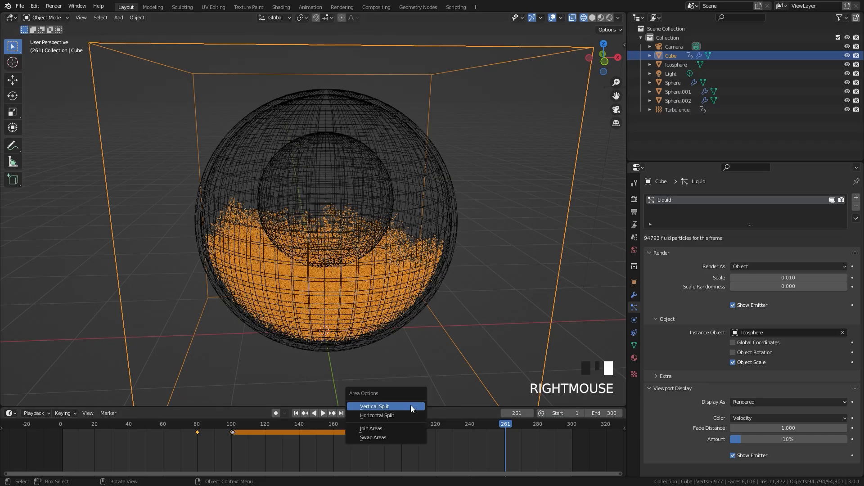
click(376, 407)
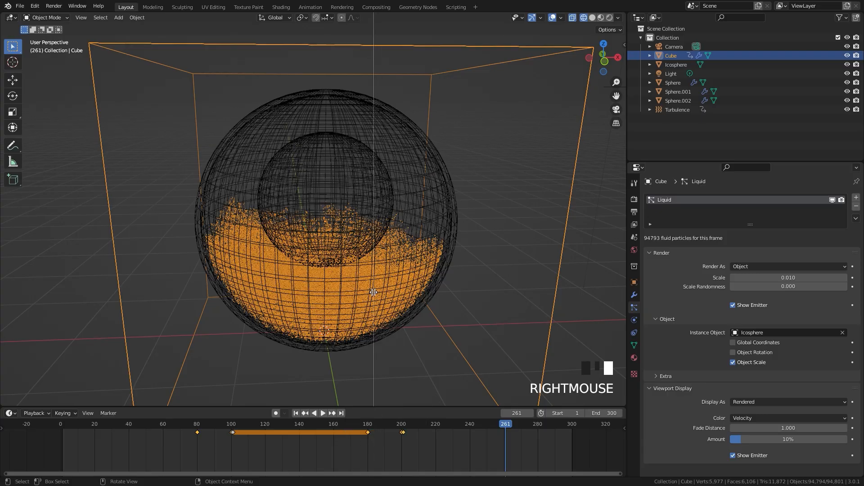
click(354, 229)
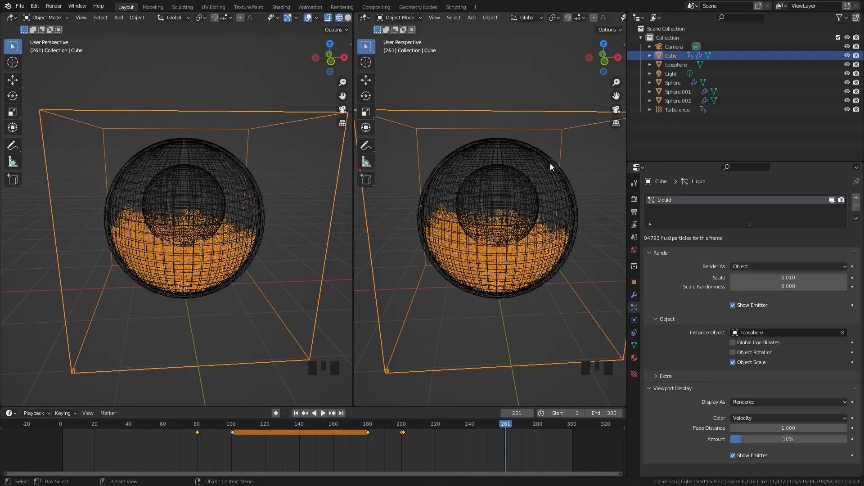
click(362, 18)
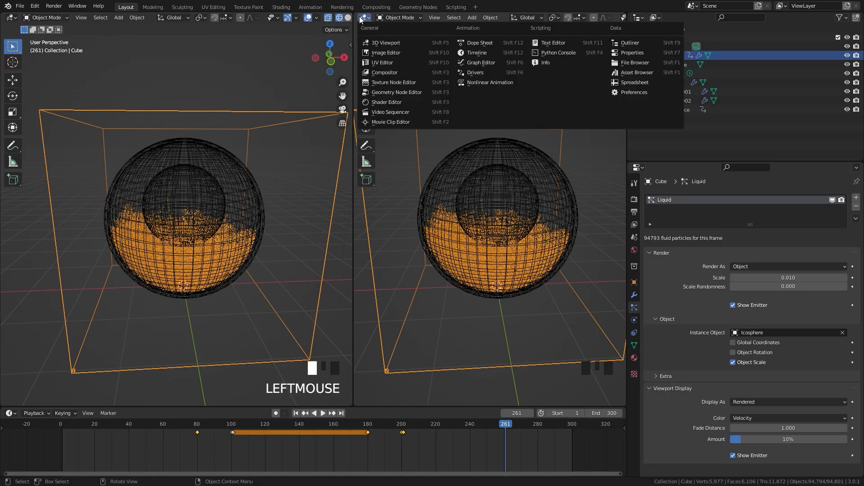
click(390, 103)
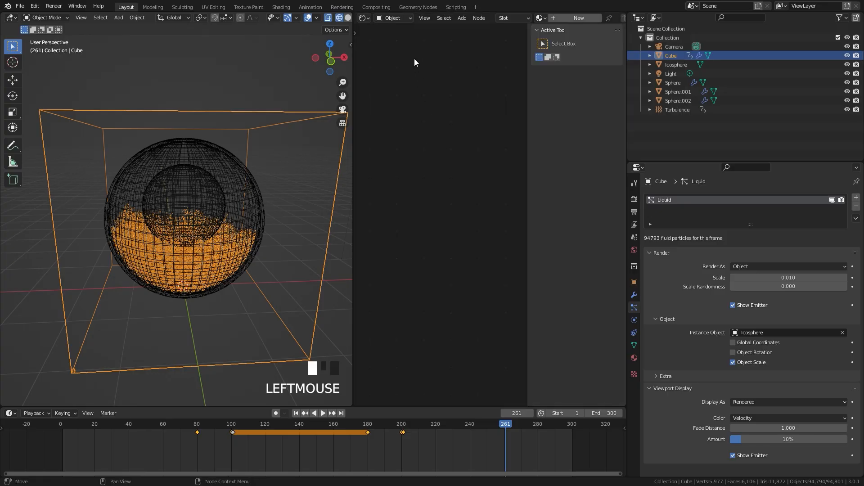
Turn off Show Emitter for the Liquid particle system in both the render and viewport display settings
scroll(224, 269, up, 9)
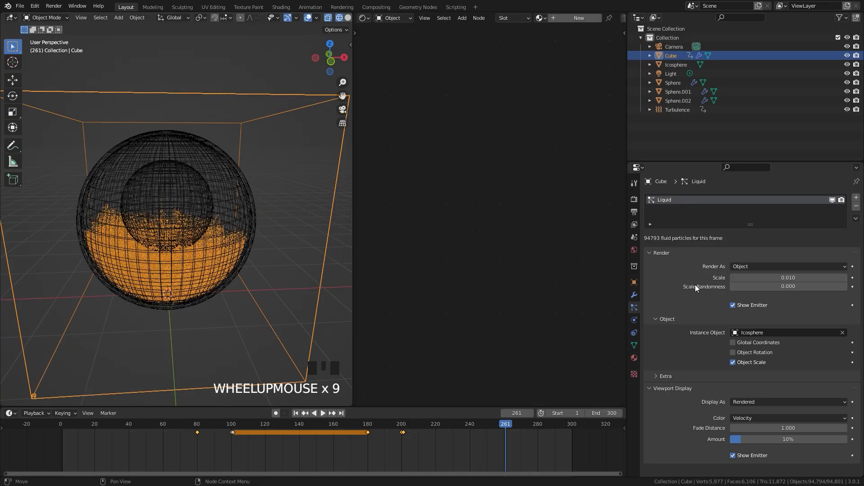
click(733, 305)
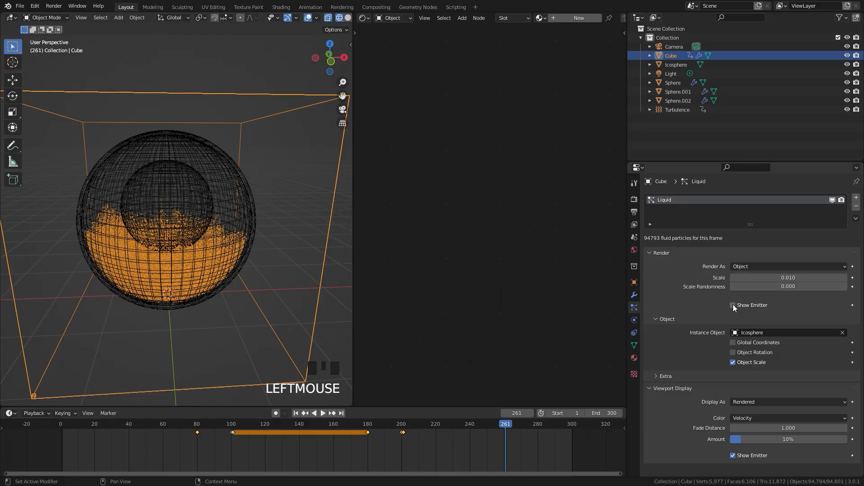
click(733, 456)
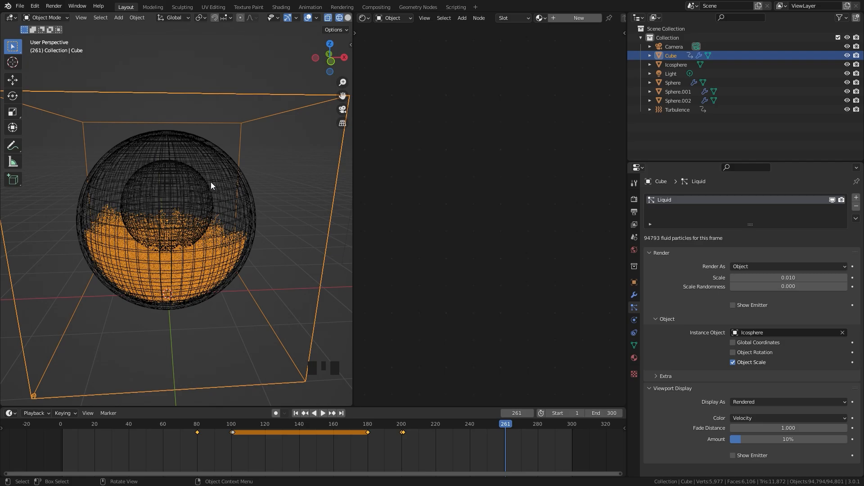
Hide the outer shell, the container sphere and the inner sphere in the viewport, leaving the particles and domain
click(216, 169)
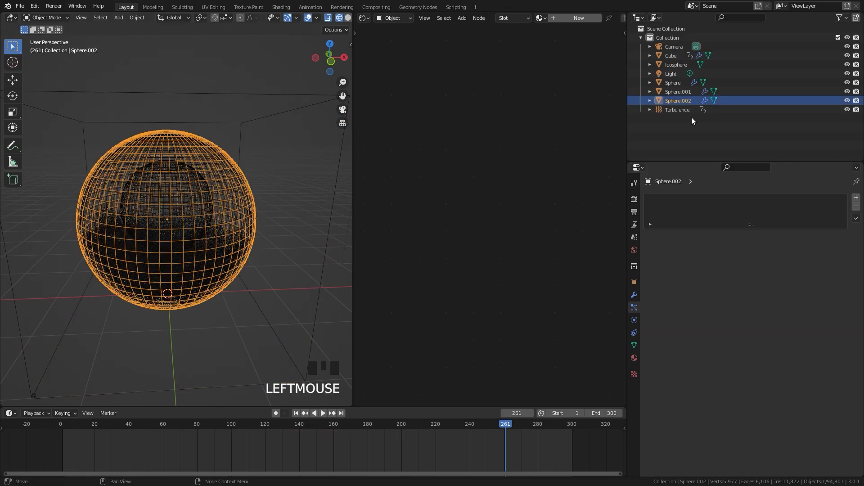
key(h)
click(223, 170)
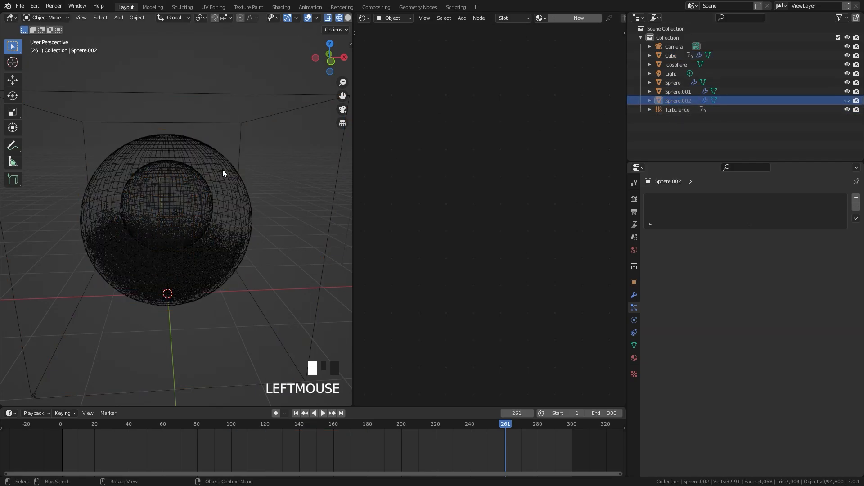
key(h)
click(195, 181)
click(195, 184)
key(h)
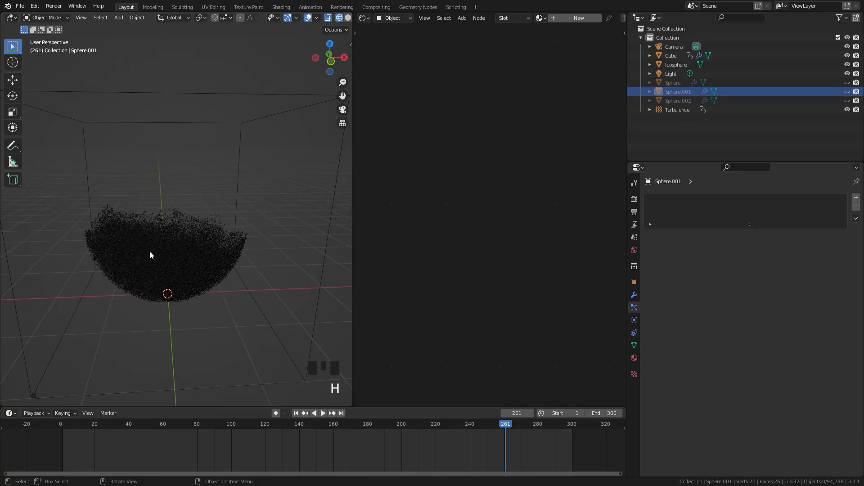
scroll(151, 254, up, 5)
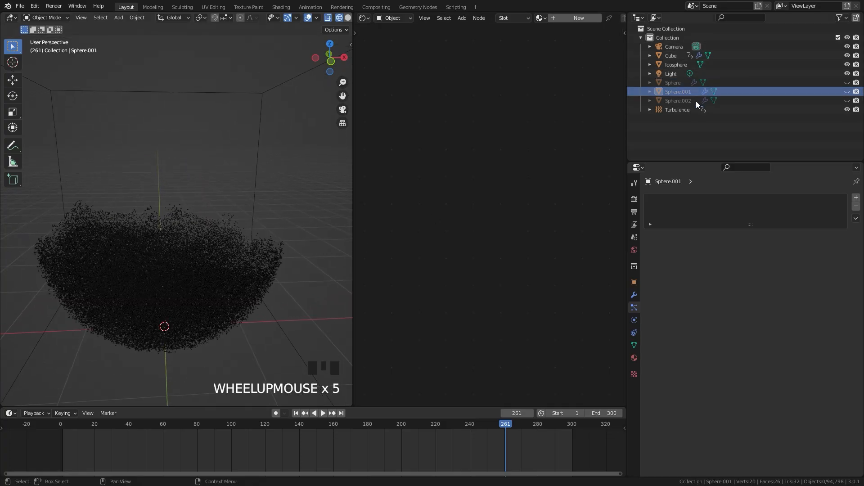
Create a new material for the ico sphere and widen the Shader Editor area
click(673, 65)
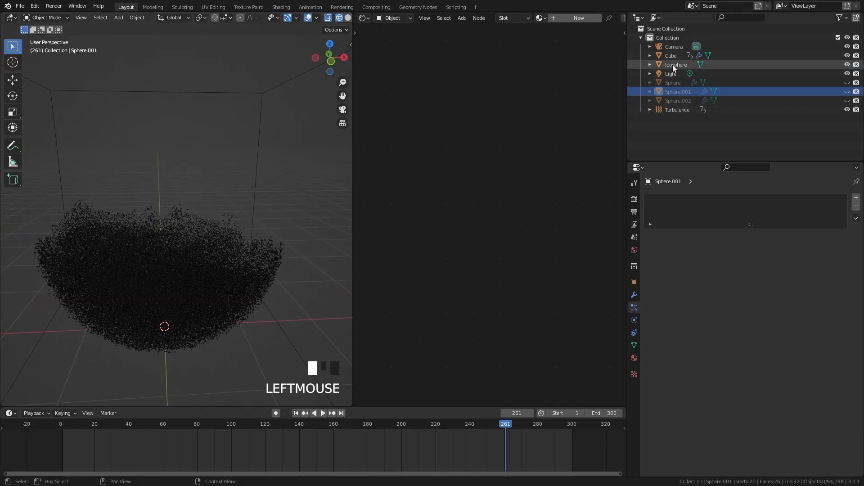
click(565, 16)
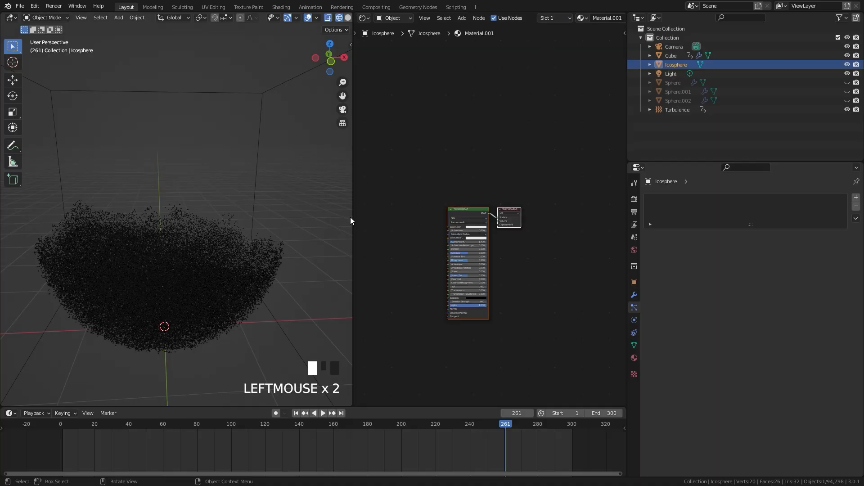
drag(351, 214, 317, 214)
Switch the 3D viewport to solid shading to display the particle instances
scroll(147, 270, down, 2)
key(z)
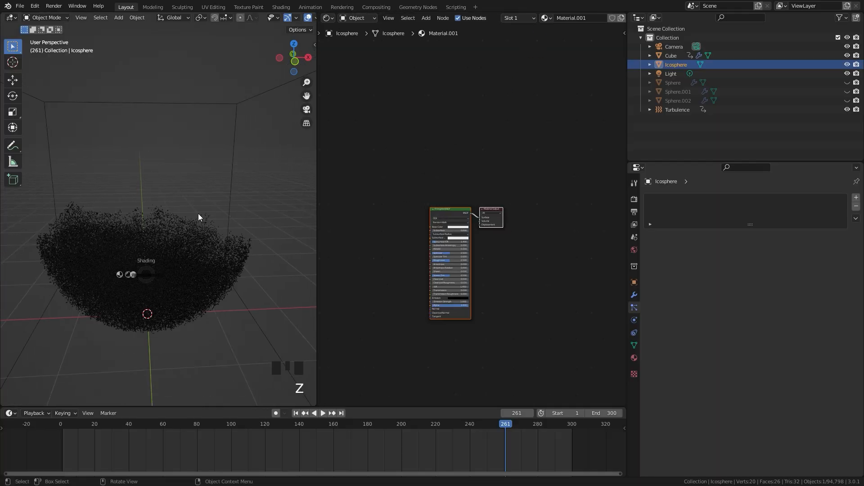
middle_click(201, 226)
scroll(201, 225, up, 4)
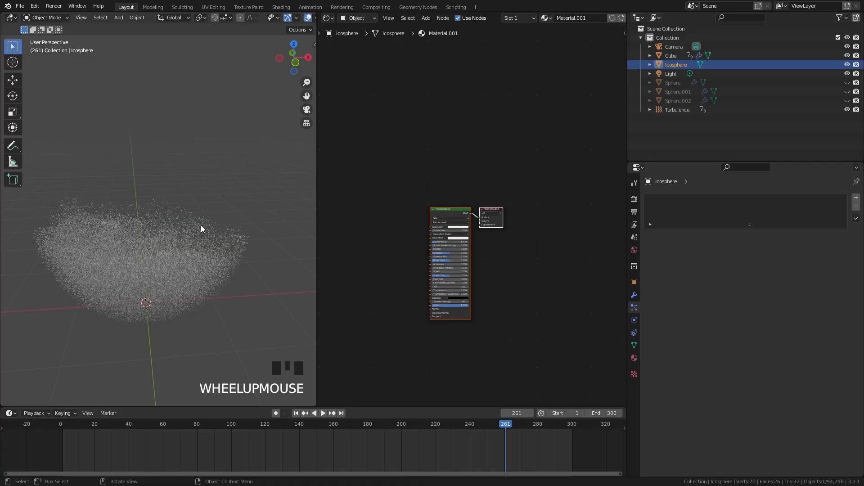
Add a Particle Info node to the icosphere material and place it well to the left of the Principled BSDF node
scroll(479, 236, up, 3)
middle_drag(401, 238, 481, 185)
key(shift+a)
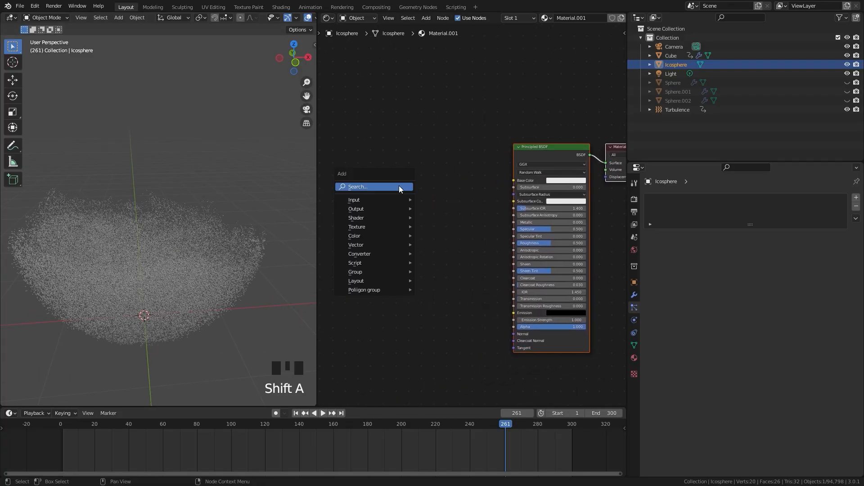
mouse_move(353, 199)
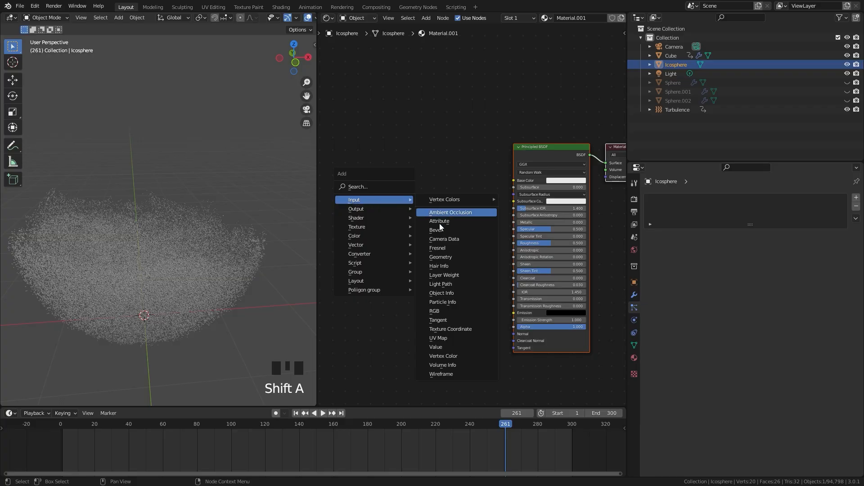
click(444, 301)
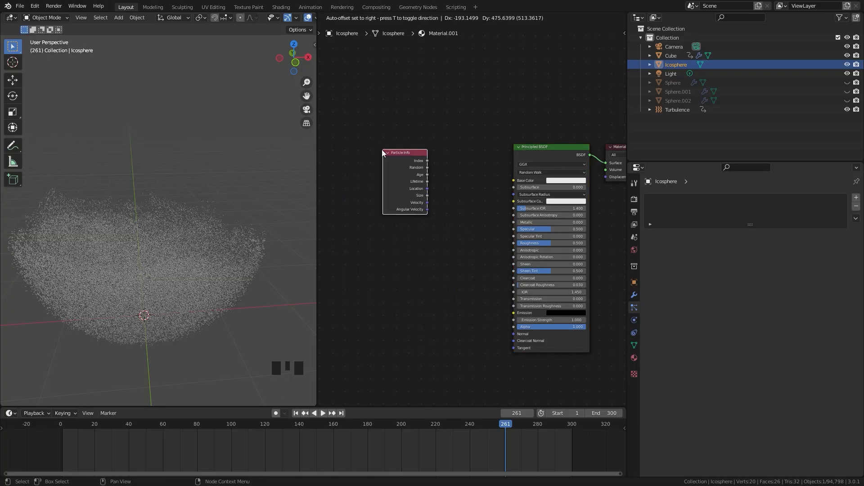
click(382, 150)
middle_drag(420, 174, 490, 176)
drag(472, 176, 374, 182)
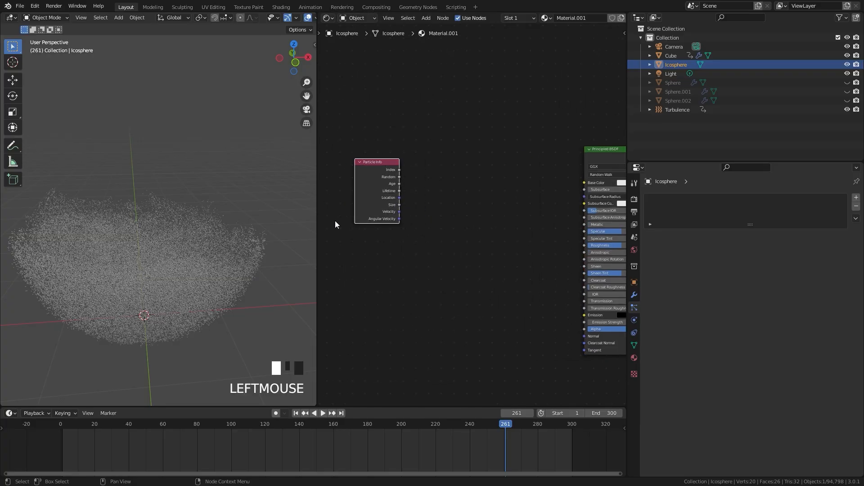
scroll(335, 224, up, 4)
middle_click(426, 187)
scroll(439, 195, up, 3)
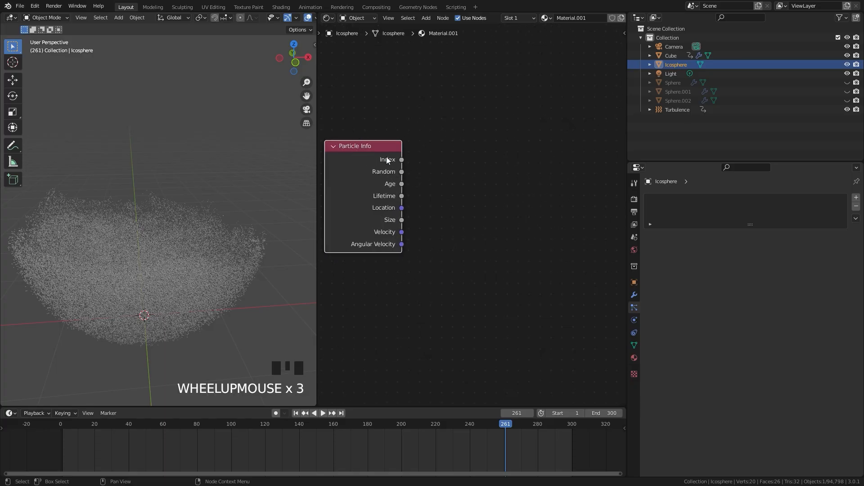
Switch the scene's render engine to Cycles
click(634, 199)
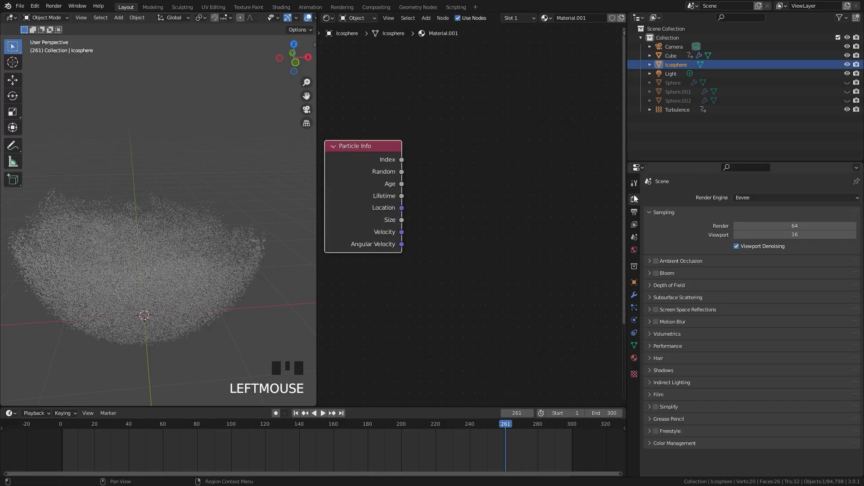
click(758, 199)
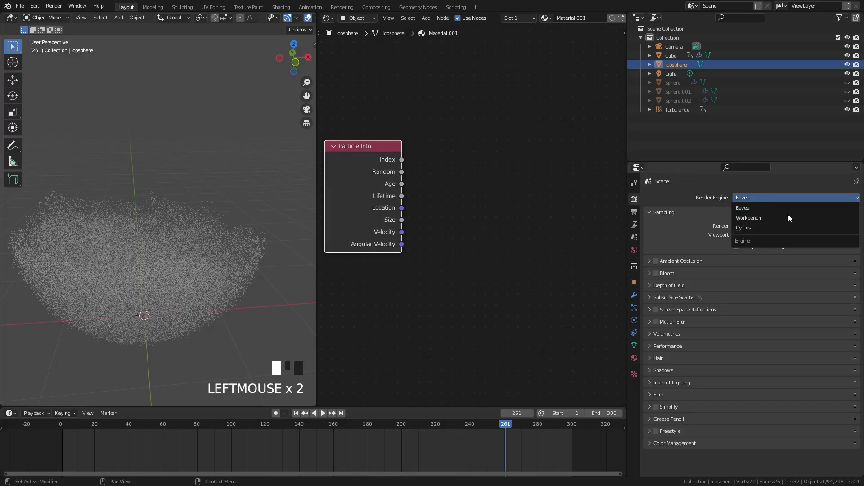
click(746, 228)
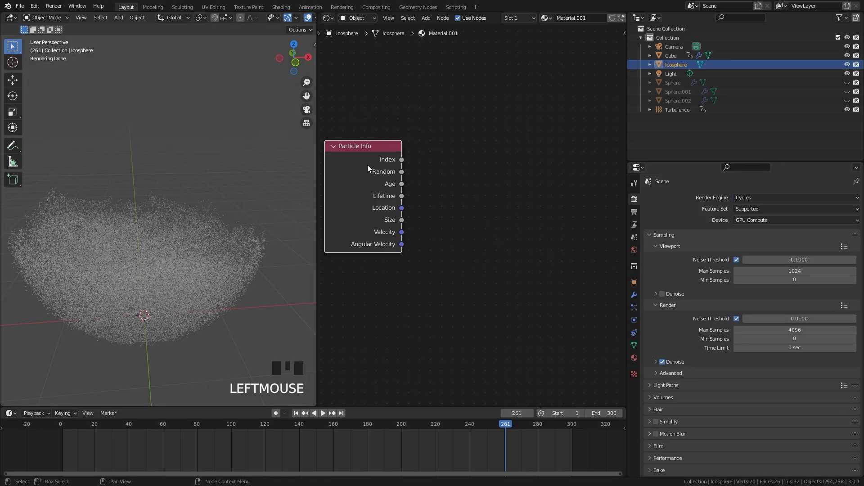
Add a ColorRamp node beside the Particle Info node and link the particle Velocity output to its Fac input
middle_drag(367, 169, 399, 194)
scroll(433, 257, up, 2)
drag(433, 259, 542, 194)
scroll(541, 186, down, 1)
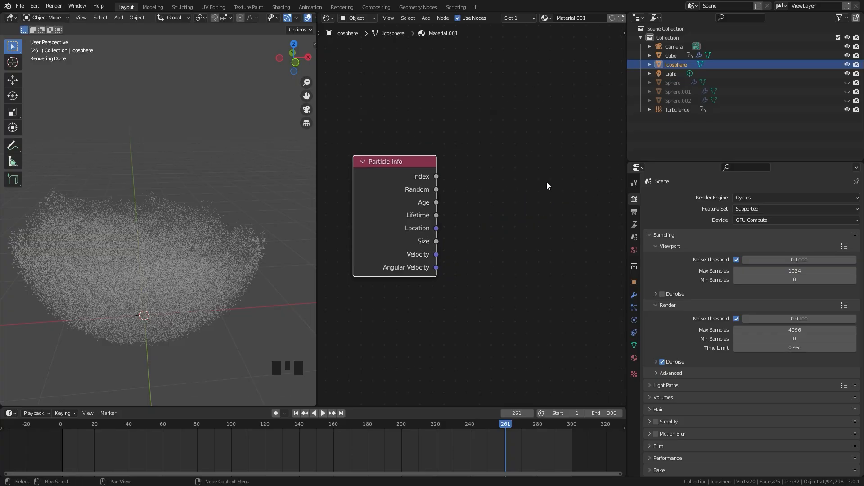
scroll(517, 177, down, 2)
middle_drag(518, 178, 471, 190)
key(shift+a)
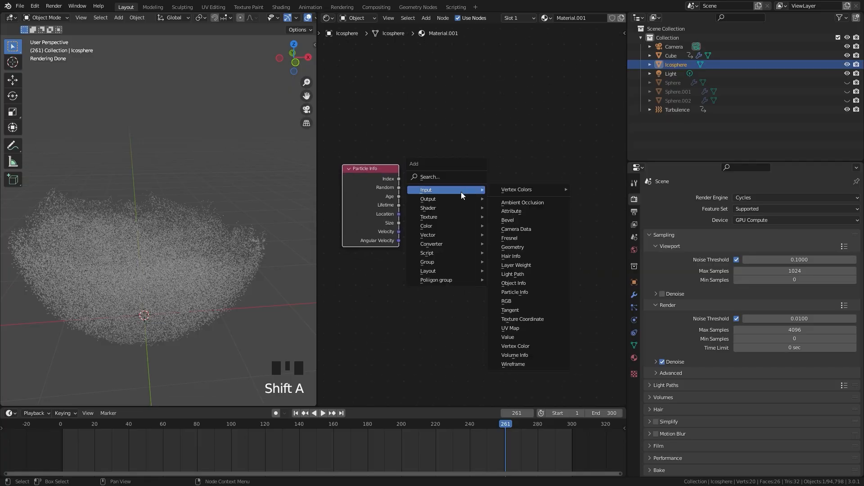
mouse_move(477, 246)
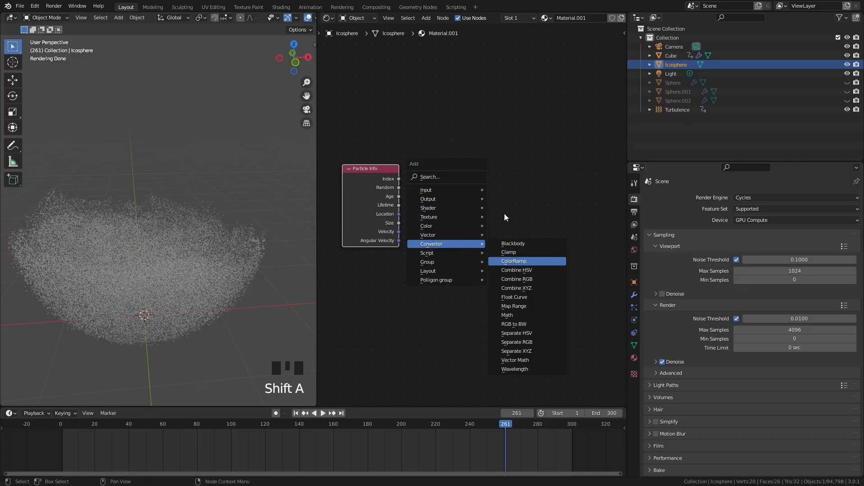
click(514, 261)
click(514, 252)
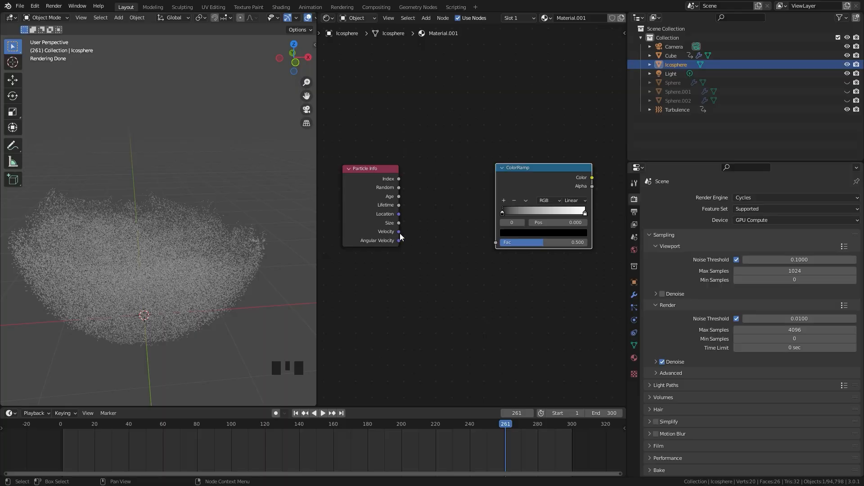
drag(400, 233, 476, 237)
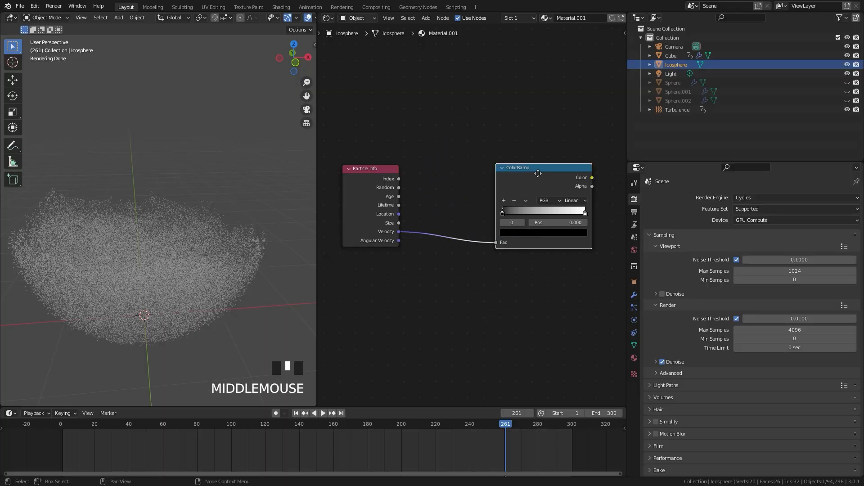
Link the ColorRamp's Color output to the Base Color input of the Principled BSDF
middle_drag(567, 177, 459, 168)
scroll(487, 164, up, 3)
drag(487, 159, 509, 110)
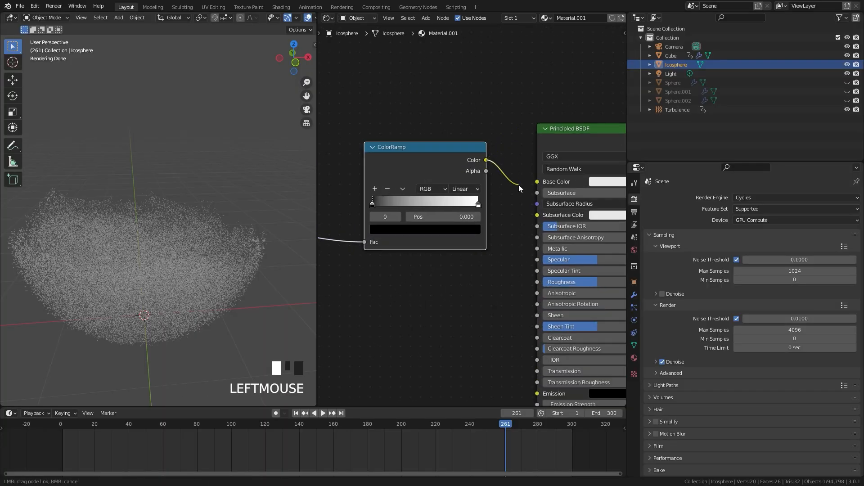
drag(539, 185, 538, 182)
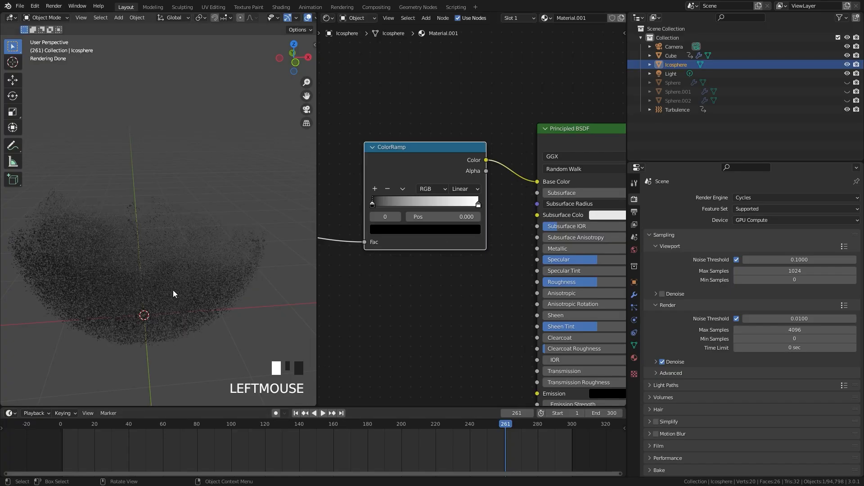
Go to frame 76 and then frame 67 of the simulation to examine the velocity-driven shading on the particles
scroll(173, 290, down, 1)
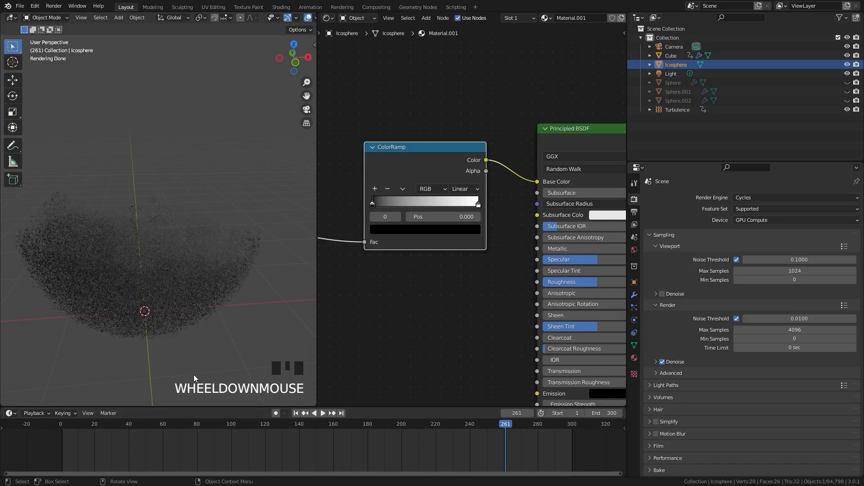
click(189, 424)
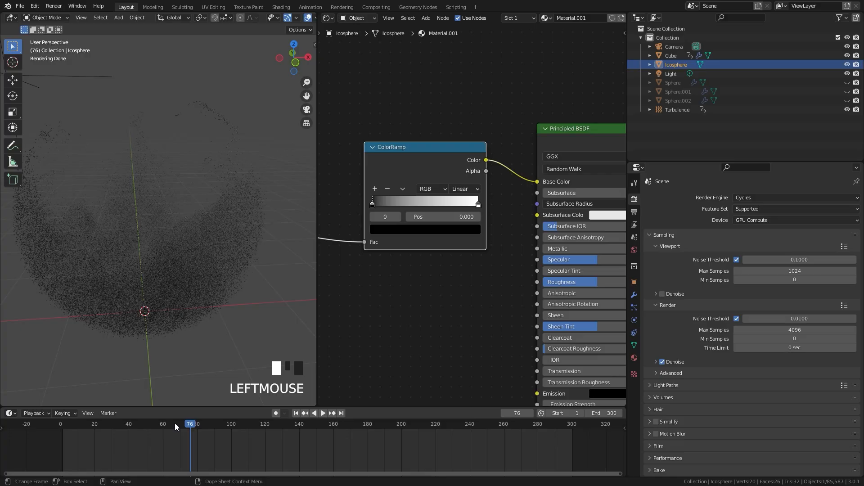
click(174, 424)
click(174, 424)
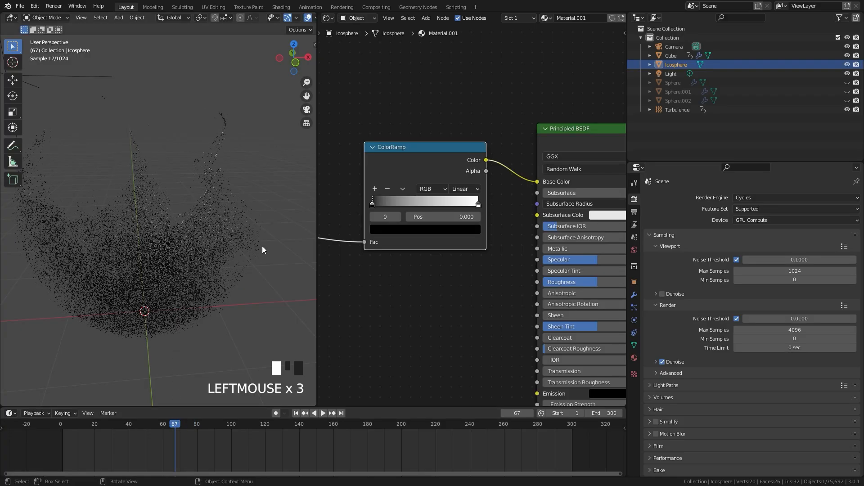
middle_drag(421, 205, 484, 219)
scroll(485, 219, up, 1)
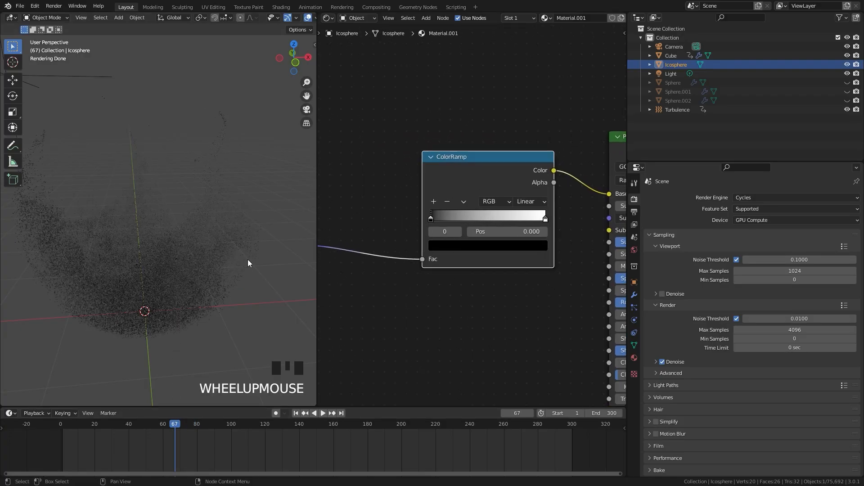
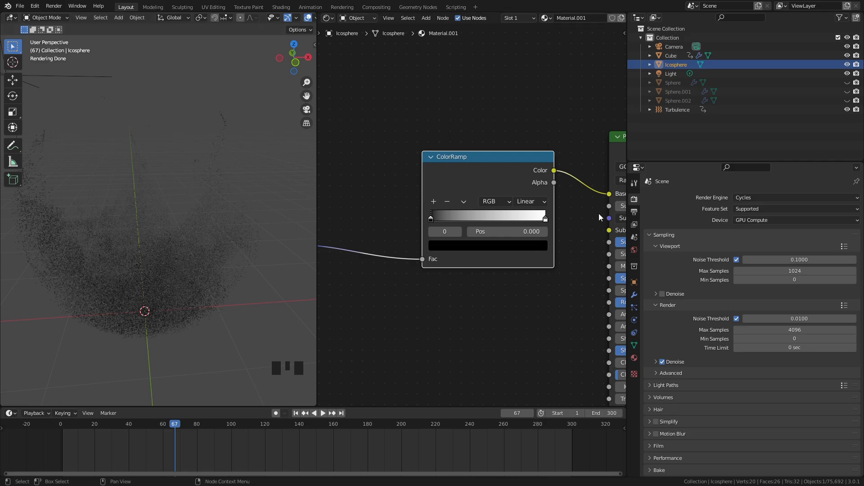
Set the ColorRamp's end stop to a bright blue with hue 0.612, saturation 0.985 and value 1.000
click(545, 219)
click(529, 245)
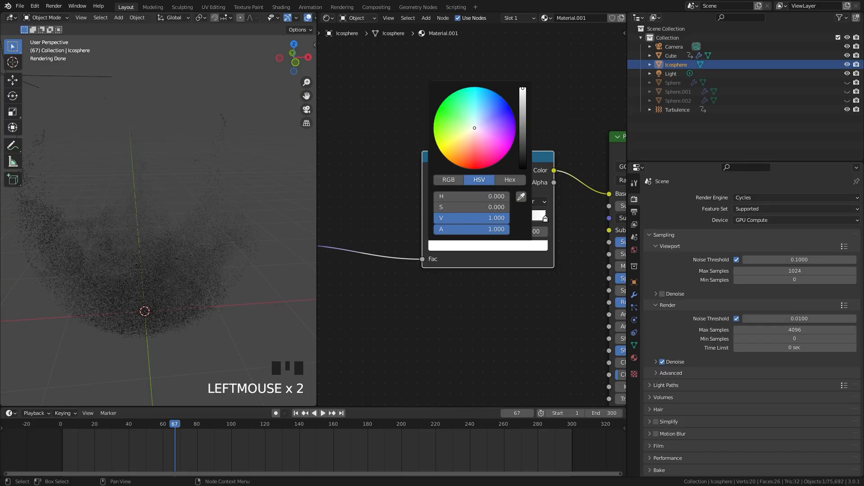
click(502, 103)
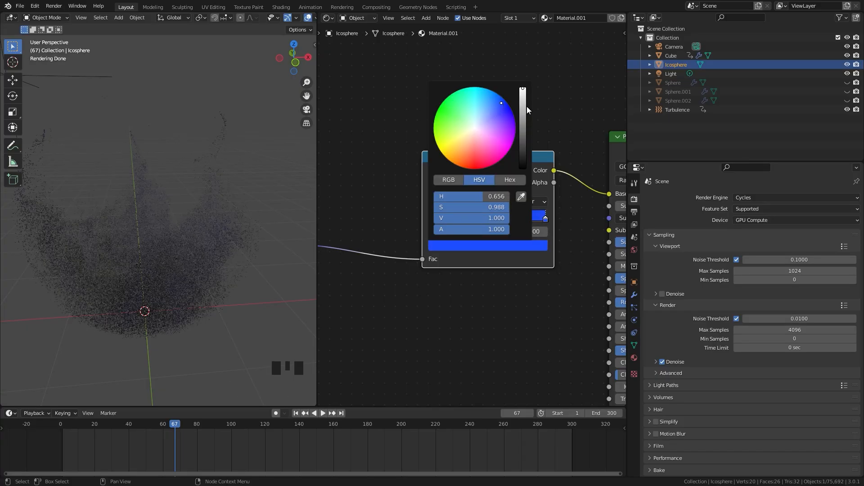
drag(500, 105, 491, 96)
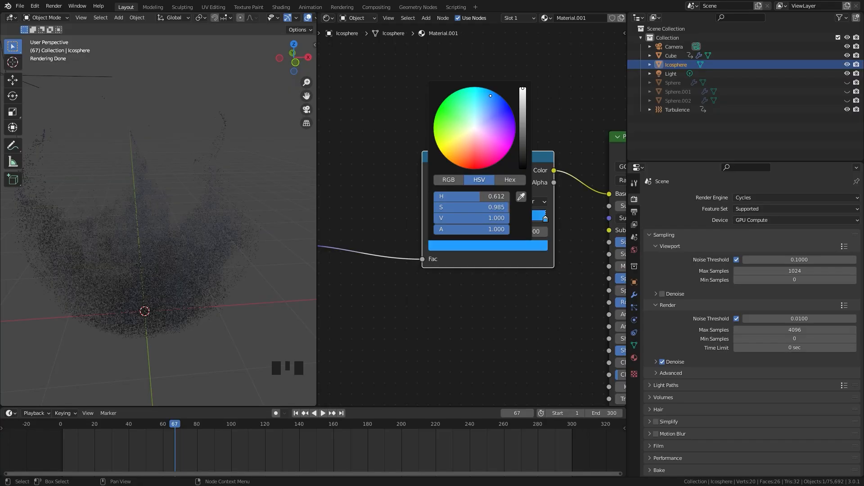
Set the ColorRamp's start stop at position 0 to a very dark navy blue
click(429, 218)
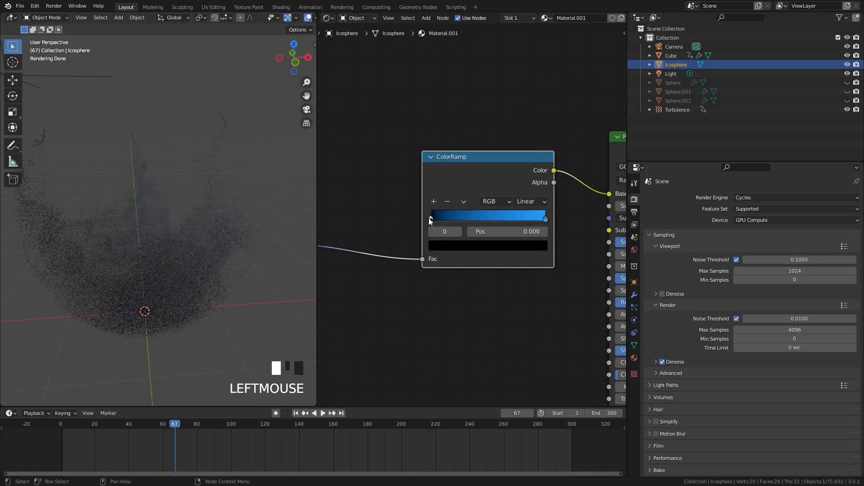
click(457, 246)
drag(518, 168, 522, 156)
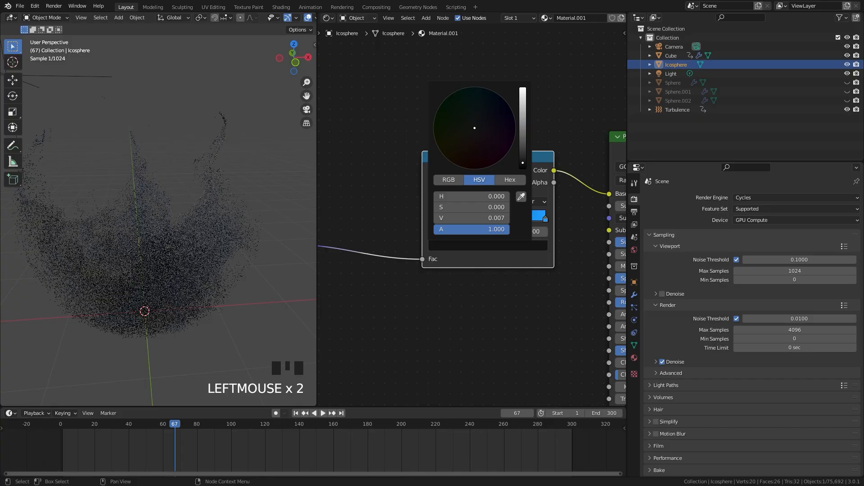
click(502, 103)
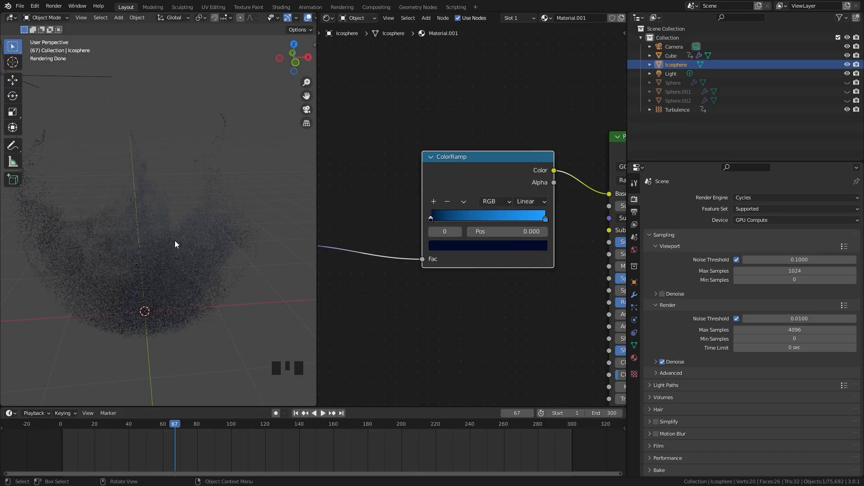
Insert a Hue Saturation Value node into the link between the Particle Info Velocity output and the ColorRamp's Fac input
middle_drag(342, 191, 433, 188)
key(shift+a)
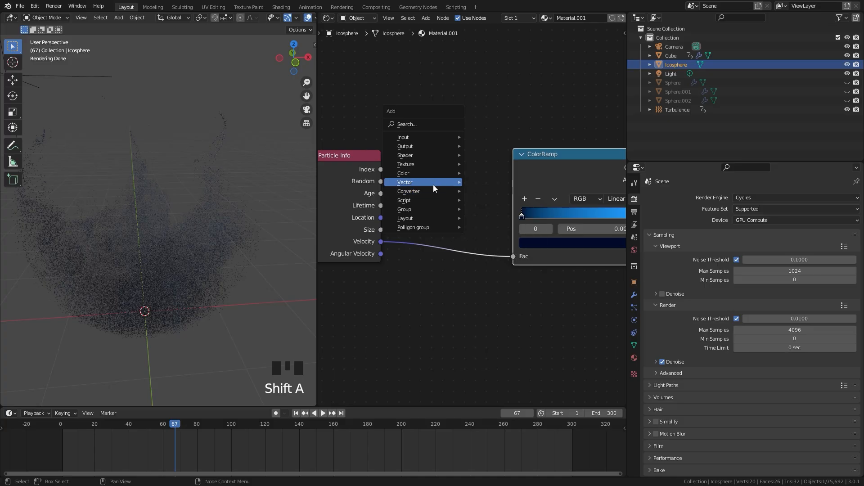
mouse_move(410, 173)
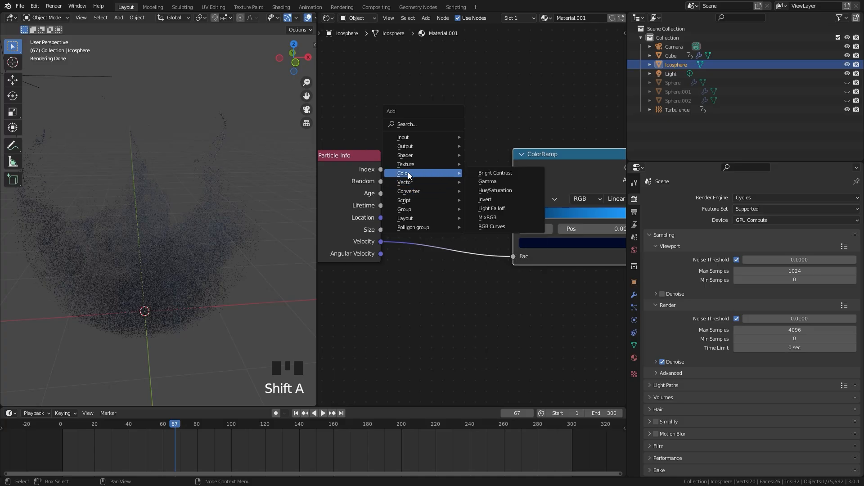
click(499, 194)
click(427, 226)
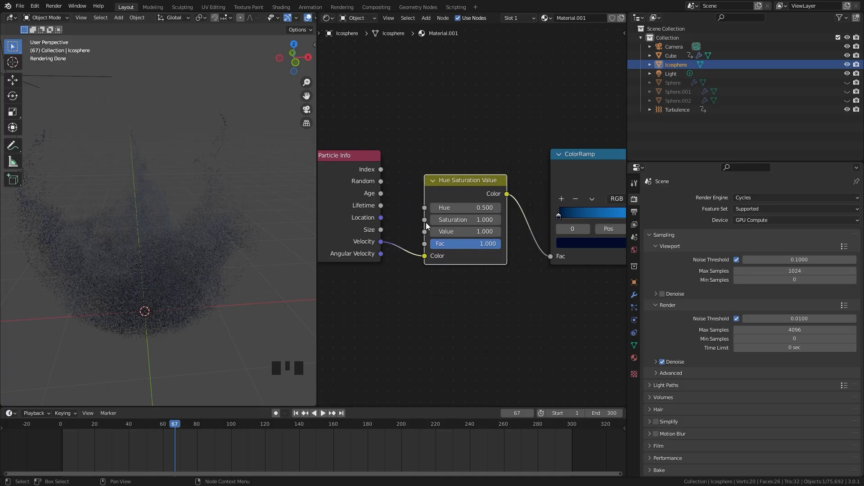
Set the Value of the Hue Saturation Value node to 15
scroll(427, 226, up, 3)
click(458, 236)
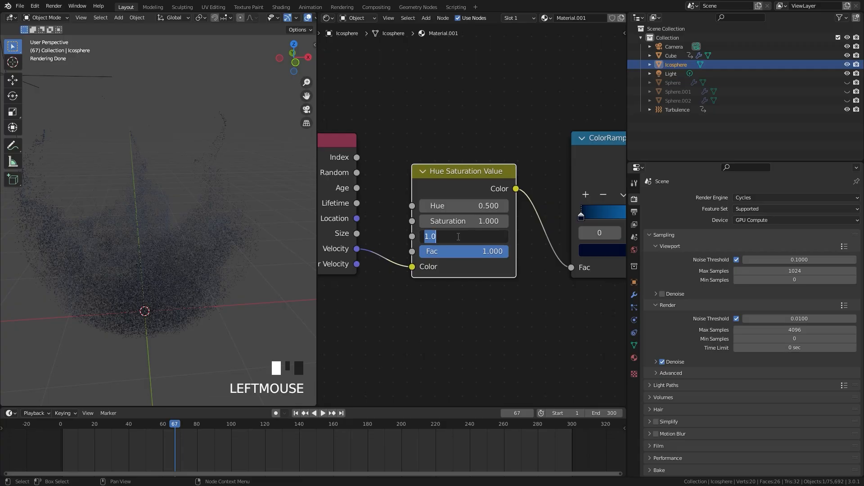
text(15)
key(Return)
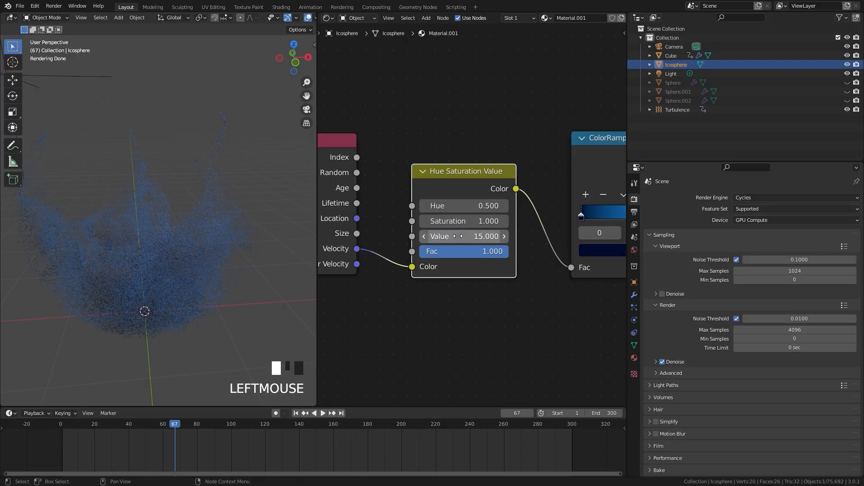
Move the ColorRamp's dark navy stop to about position 0.132 and check the particle colours
middle_drag(595, 195, 455, 192)
drag(442, 213, 461, 212)
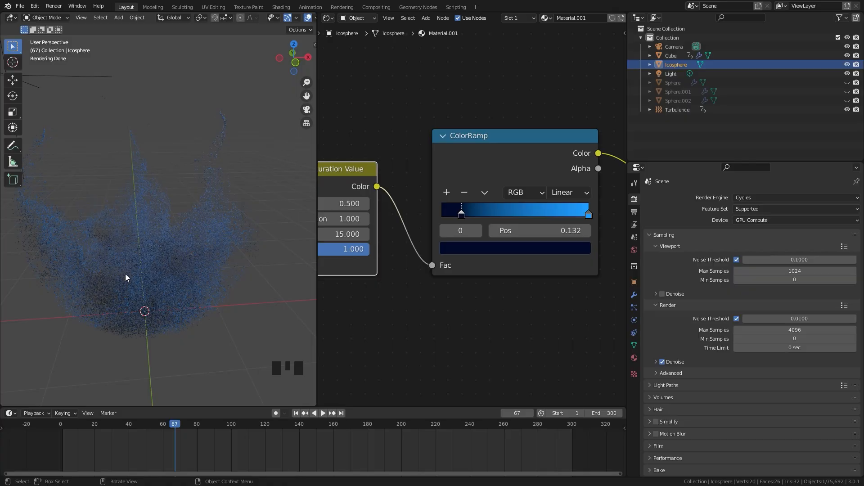
mouse_move(155, 269)
middle_down()
mouse_move(166, 244)
mouse_move(163, 262)
middle_up()
scroll(162, 267, up, 2)
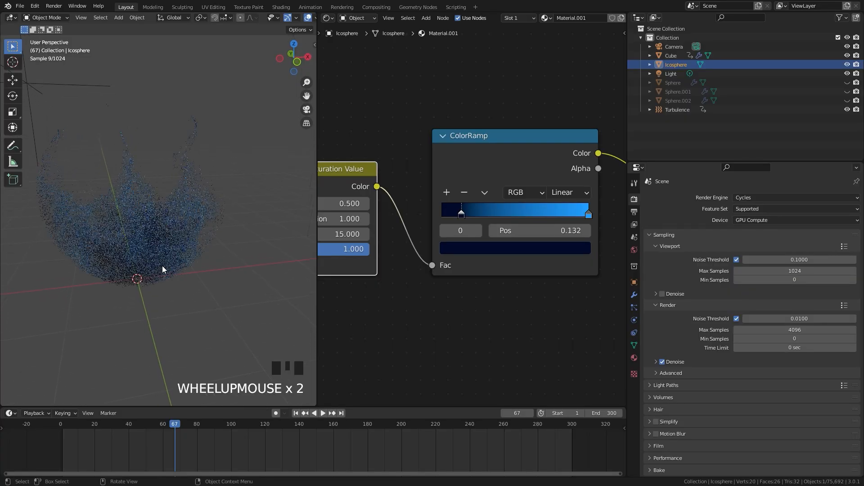
Shift the Particle Info, Hue Saturation Value and ColorRamp nodes together further away from the Principled BSDF
scroll(470, 281, down, 5)
middle_drag(470, 281, 467, 244)
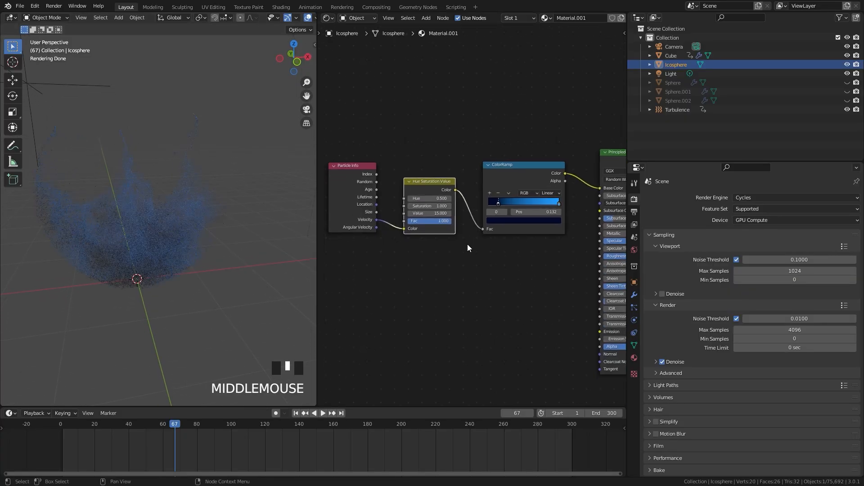
drag(362, 153, 511, 249)
key(g)
click(483, 252)
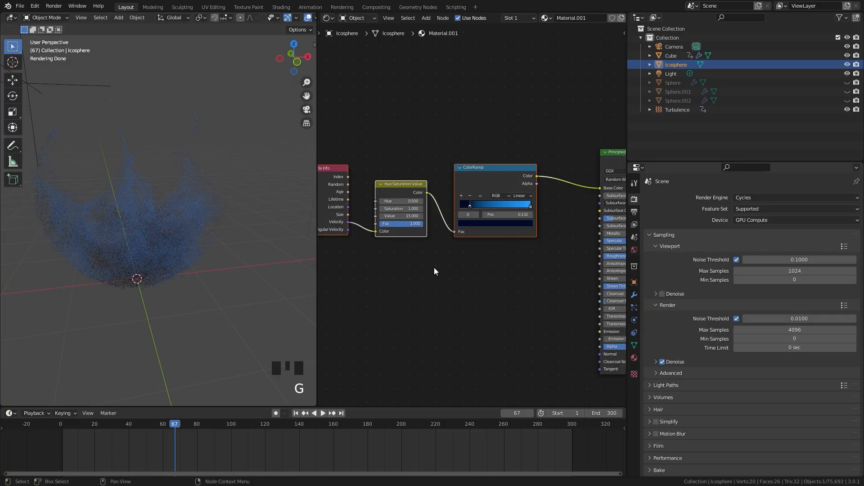
click(390, 256)
click(335, 193)
Add a second ColorRamp node below the blue ColorRamp
key(shift+a)
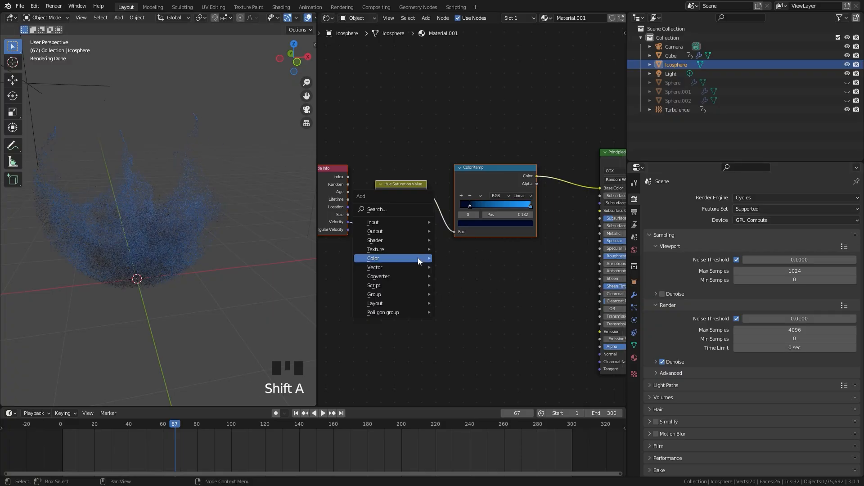
mouse_move(400, 279)
click(461, 294)
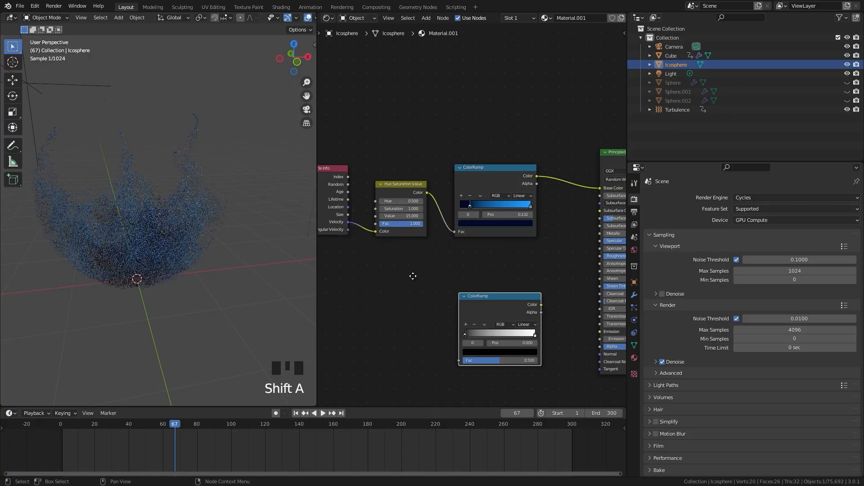
click(430, 278)
Copy the blue ColorRamp's start stop position, 0.131818, to the black stop of the second ColorRamp
scroll(431, 278, up, 3)
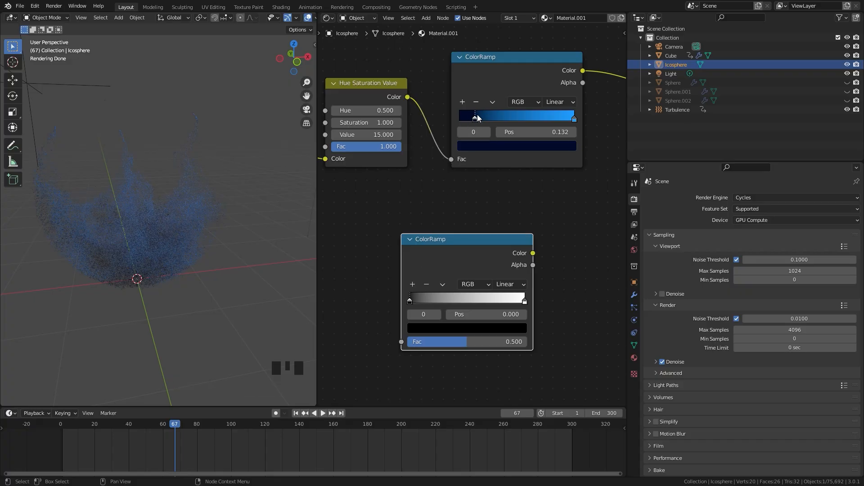
click(534, 132)
key(ctrl+c)
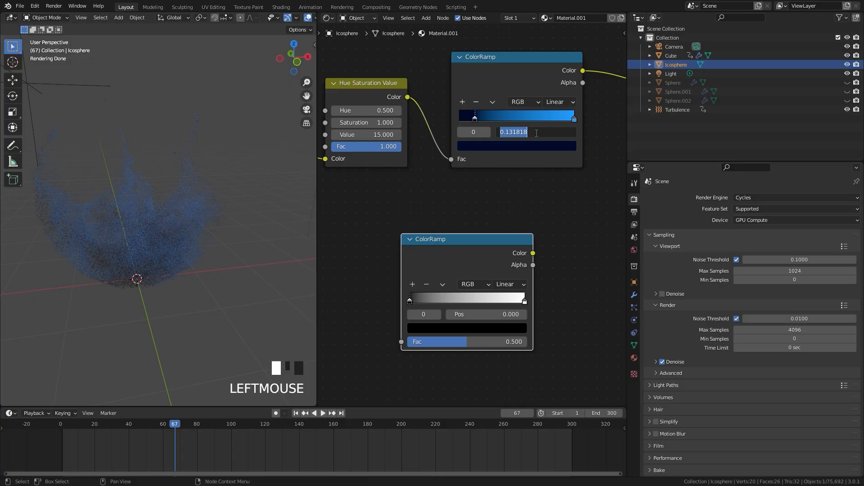
click(576, 219)
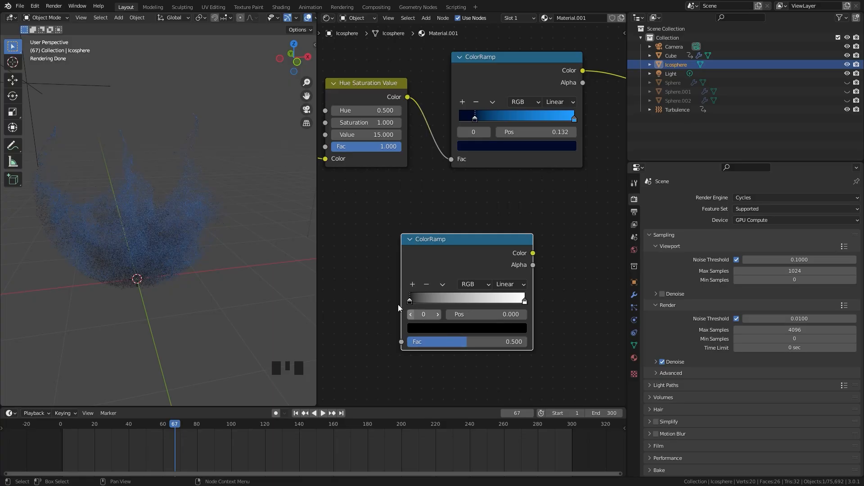
click(480, 315)
key(ctrl+v)
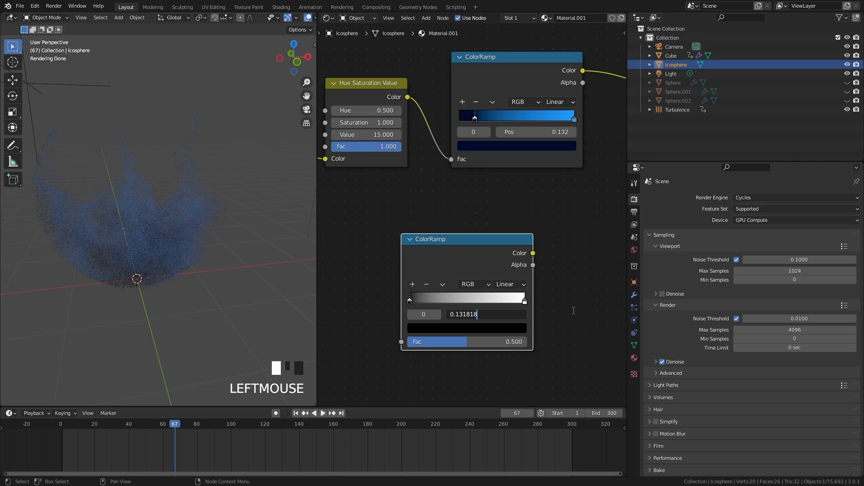
click(585, 284)
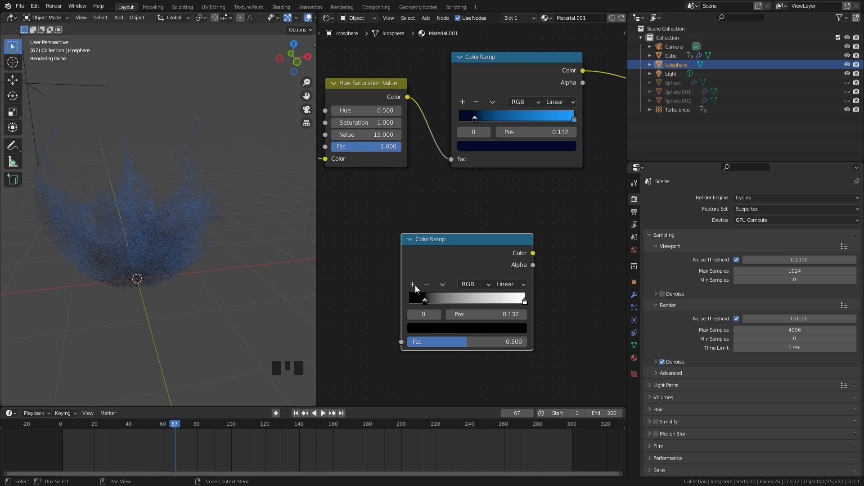
Link the Particle Info Velocity output to the Fac input of the second ColorRamp
scroll(412, 213, down, 3)
middle_drag(379, 236, 449, 229)
click(393, 154)
drag(393, 154, 488, 310)
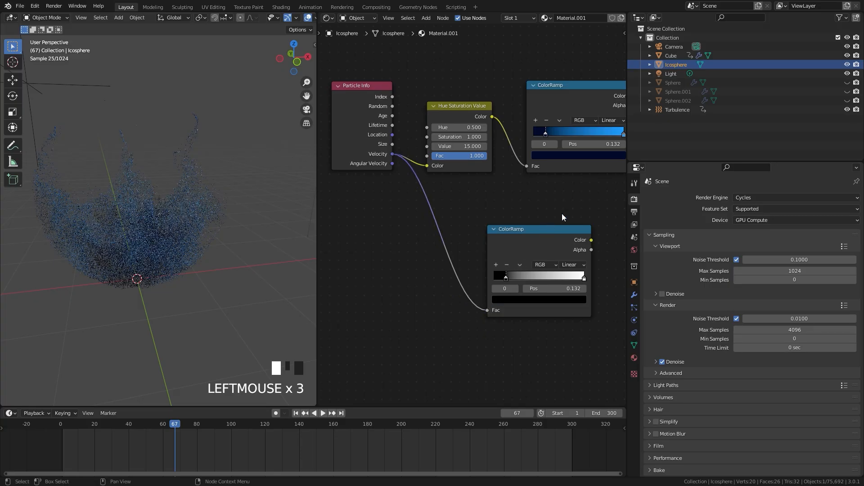
Link the second ColorRamp's Color output to the Emission Strength input of the Principled BSDF
middle_drag(562, 212, 471, 198)
scroll(453, 224, up, 2)
middle_drag(443, 230, 414, 226)
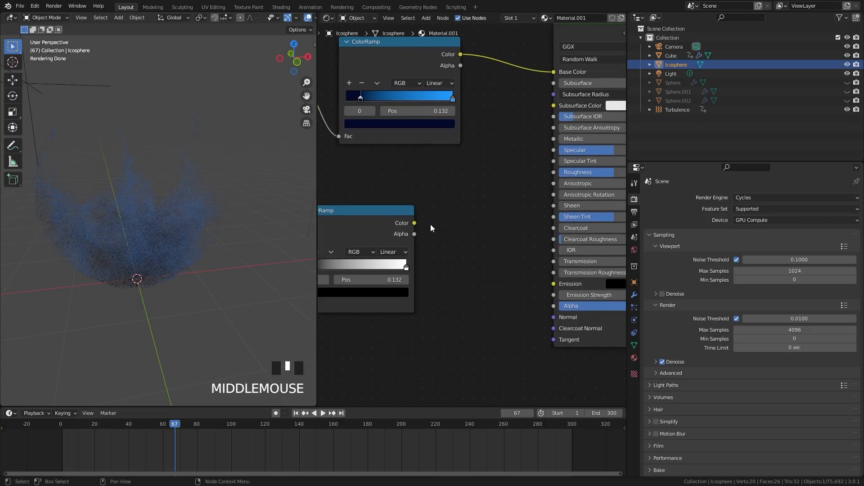
drag(414, 223, 554, 296)
middle_drag(592, 161, 528, 178)
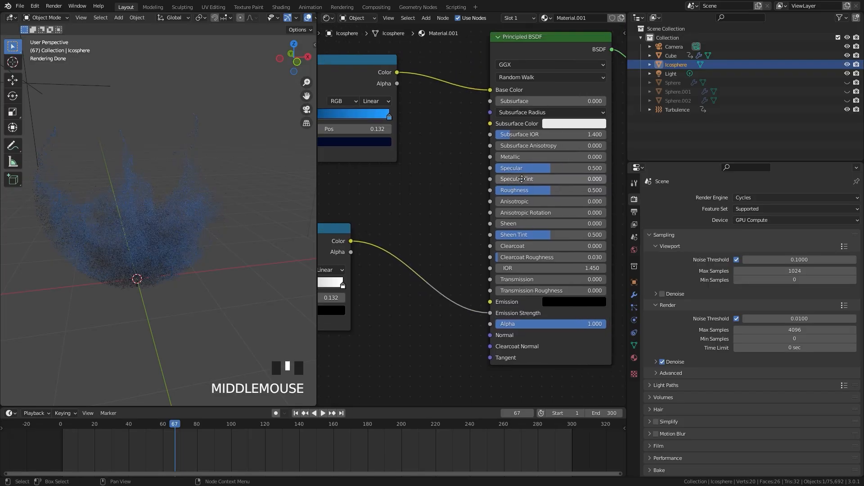
Insert a Math node into the link between the second ColorRamp and the Emission Strength input
middle_drag(433, 209, 477, 196)
key(shift+a)
mouse_move(479, 236)
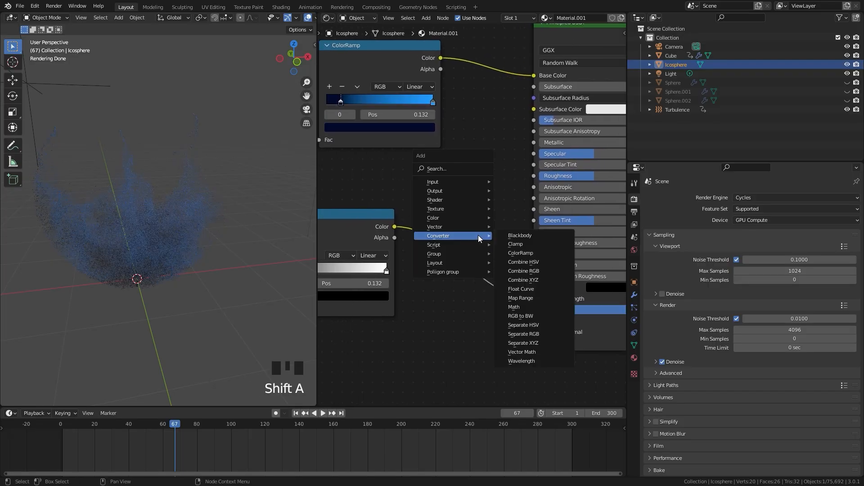
click(514, 306)
click(433, 226)
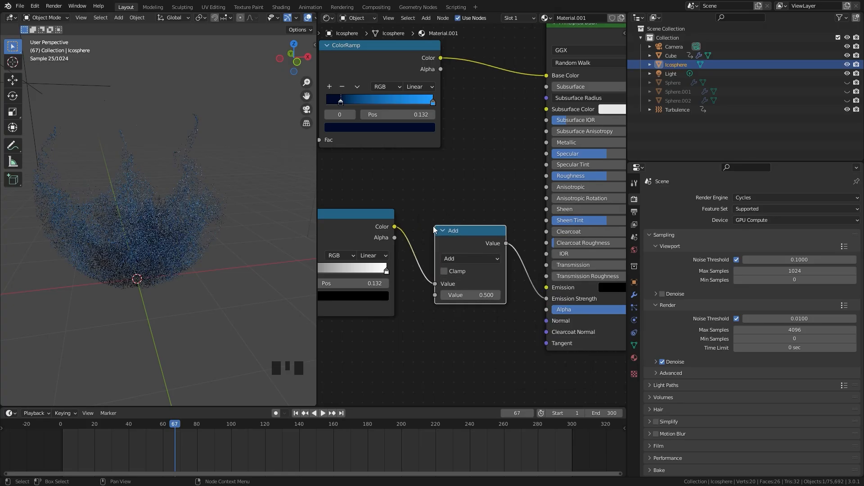
Switch the Math node to Multiply and set its second value to 50
click(465, 257)
click(458, 309)
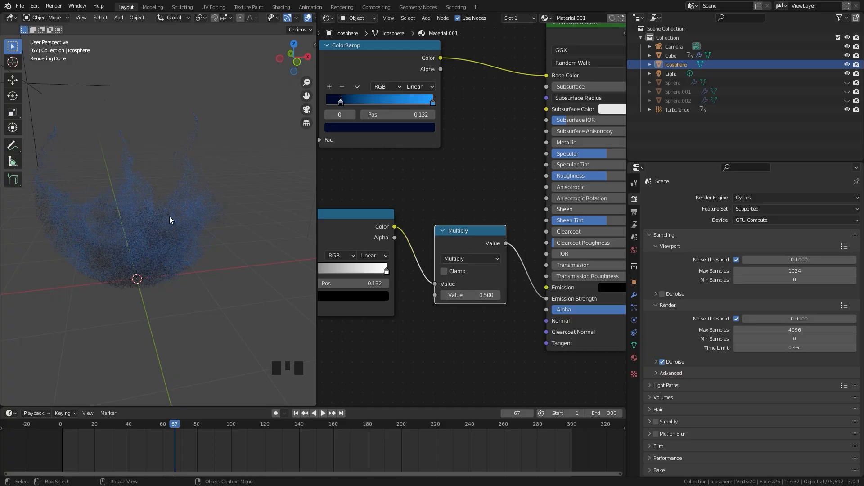
scroll(170, 218, up, 1)
click(463, 294)
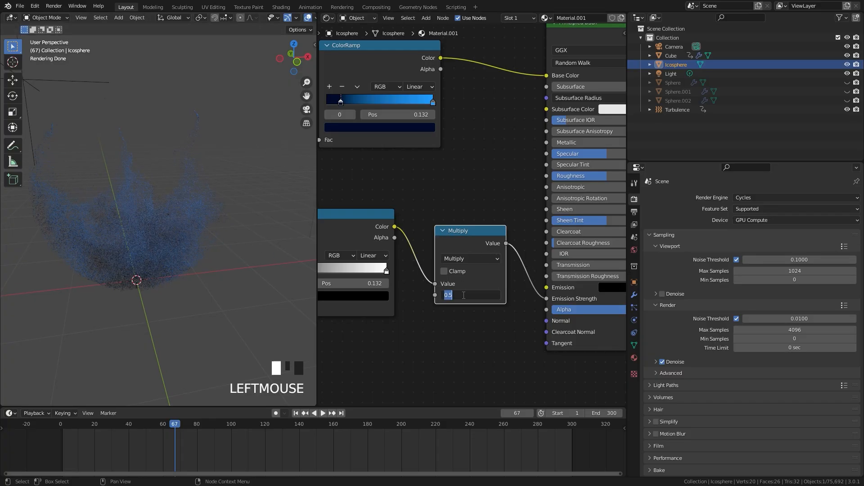
key(Return)
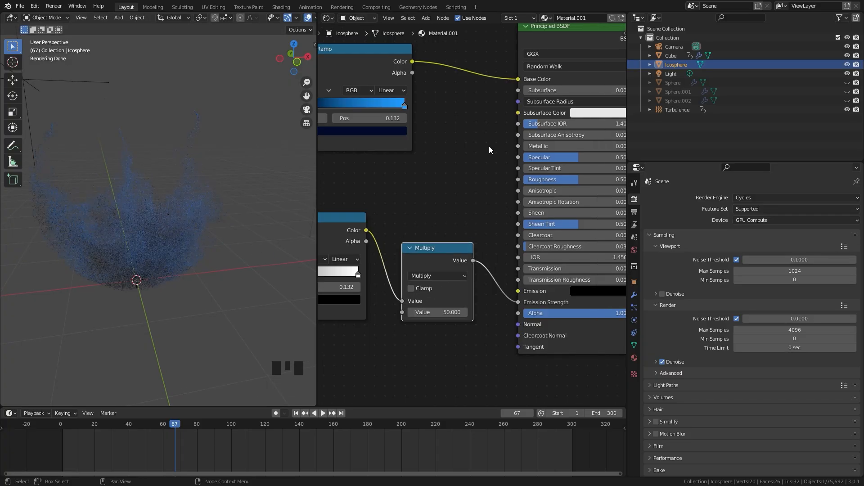
Link the blue ColorRamp's Color output to the Principled BSDF's Emission input and move the Multiply node slightly lower
middle_drag(587, 292, 551, 294)
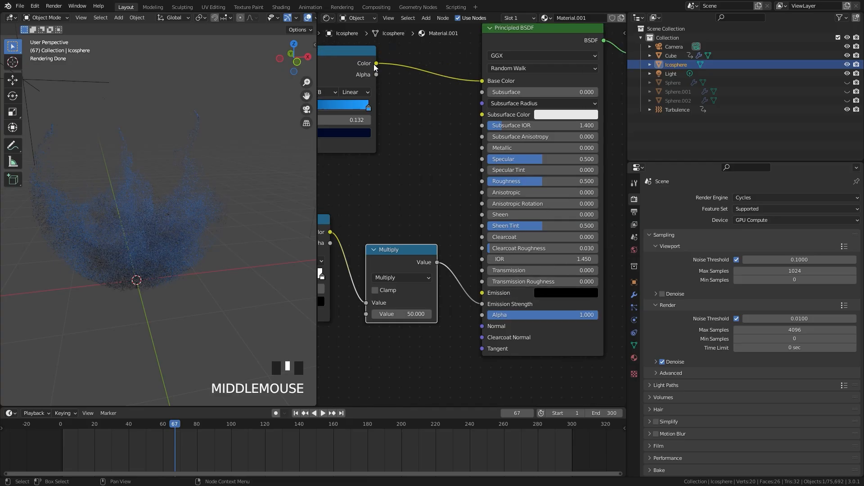
drag(376, 63, 482, 293)
drag(397, 257, 400, 277)
middle_drag(343, 212, 376, 218)
scroll(185, 221, up, 3)
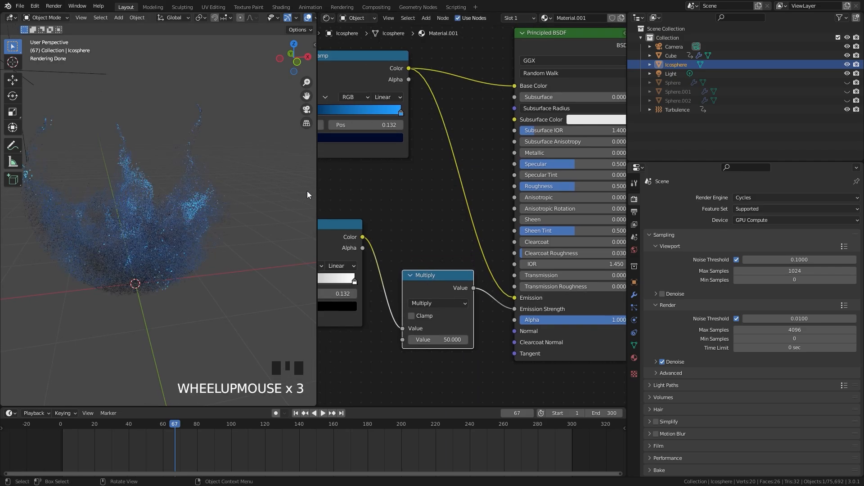
Go to frame 104 and then frame 113 of the simulation to examine the glow on the particles
scroll(391, 183, down, 4)
middle_drag(391, 184, 459, 223)
scroll(459, 223, up, 3)
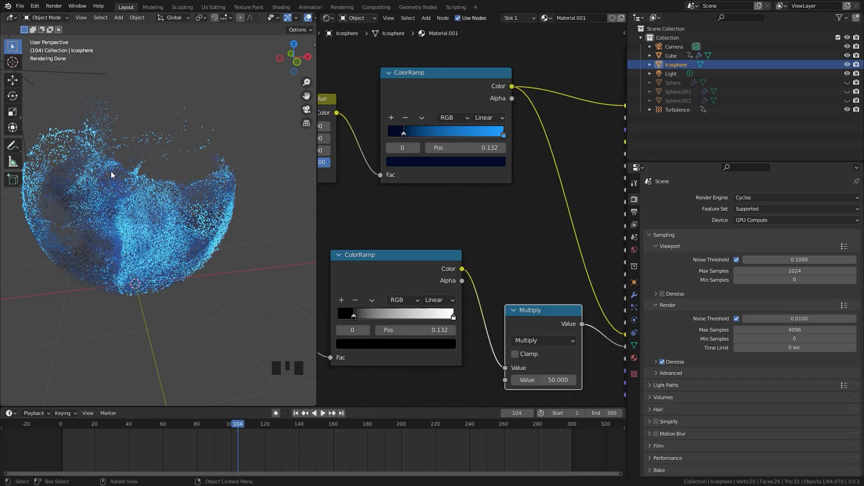
middle_drag(151, 255, 151, 207)
scroll(134, 187, up, 1)
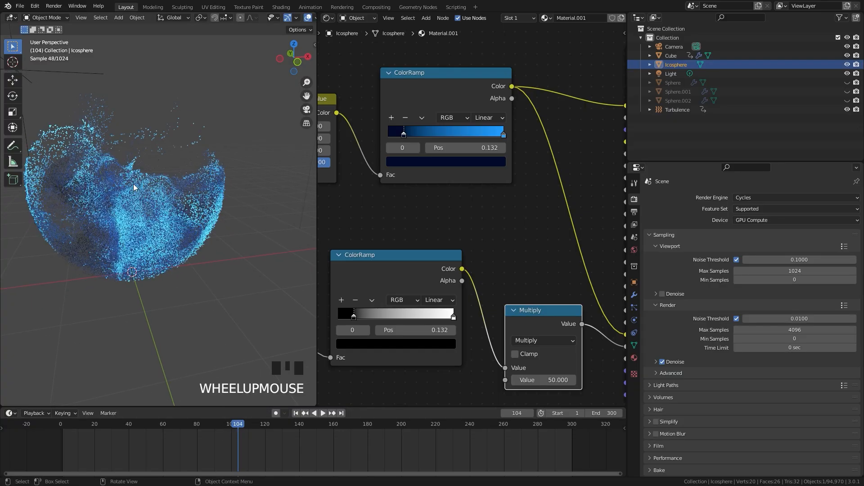
click(252, 423)
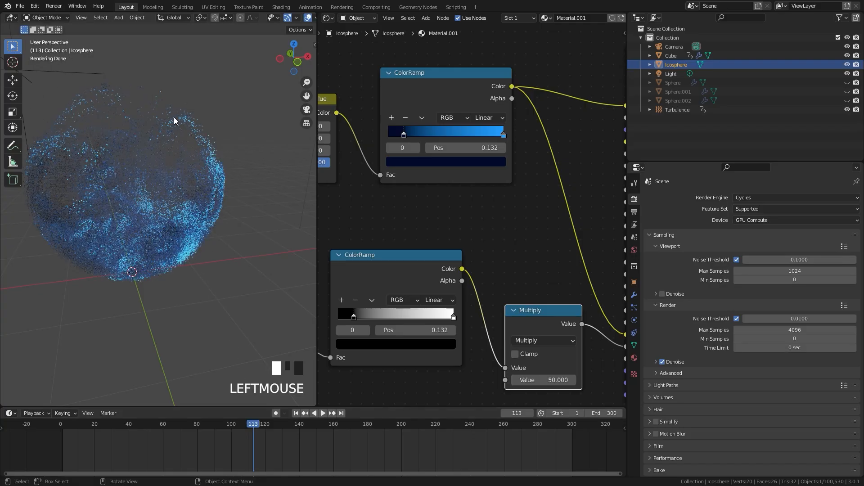
middle_drag(166, 119, 160, 210)
scroll(141, 174, up, 2)
click(135, 189)
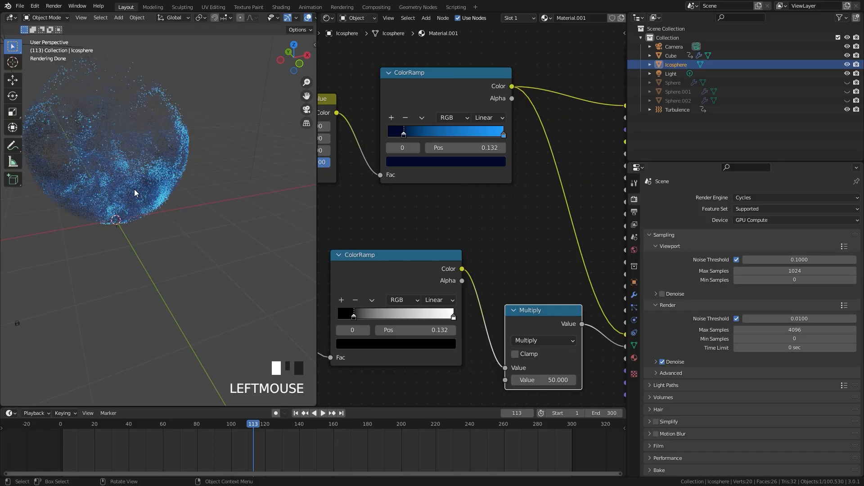
Set the black stop of the ColorRamp feeding the Multiply node to position 0.05
key(KP_Decimal)
middle_drag(212, 257, 209, 256)
click(209, 257)
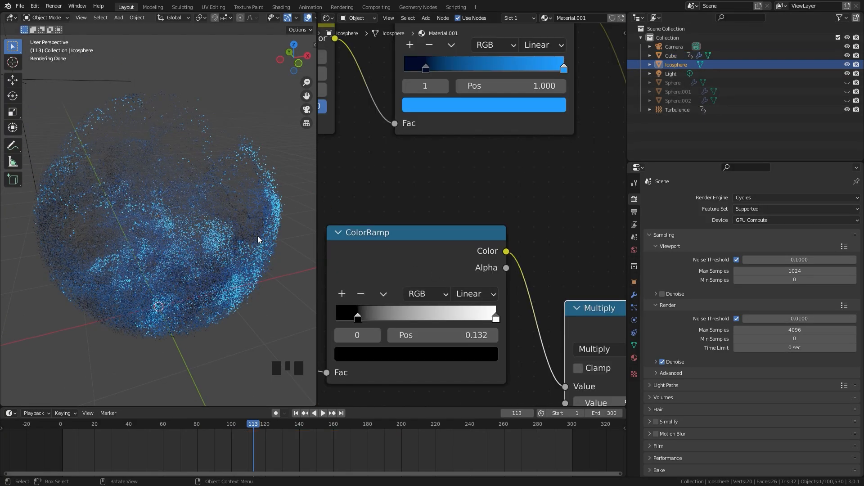
middle_drag(388, 244, 430, 193)
middle_click(408, 196)
drag(401, 267, 391, 267)
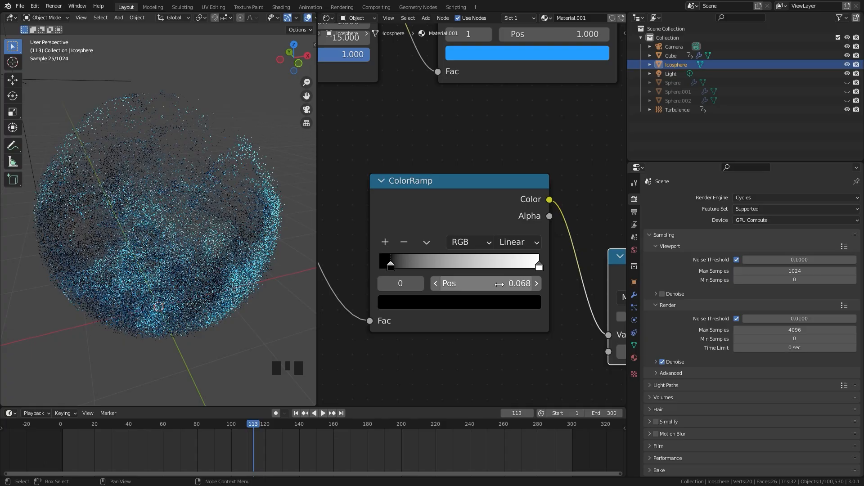
click(499, 285)
key(BackSpace)
key(BackSpace)
key(BackSpace)
key(BackSpace)
key(BackSpace)
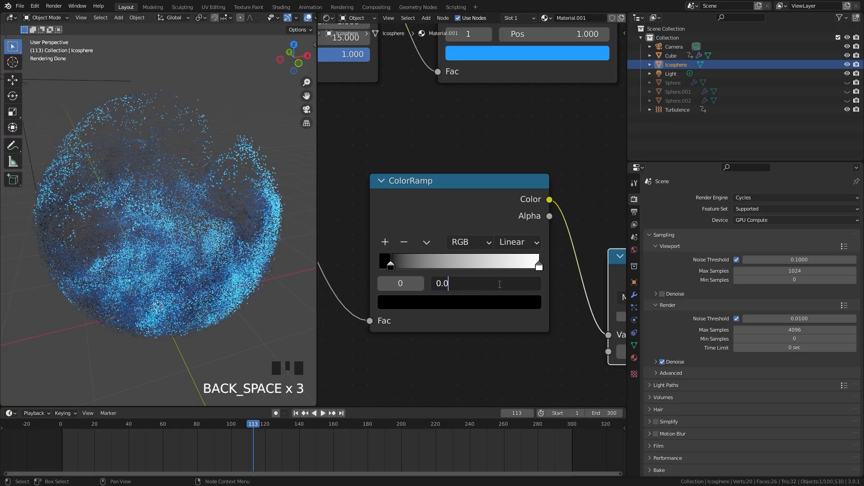
text(5)
key(Return)
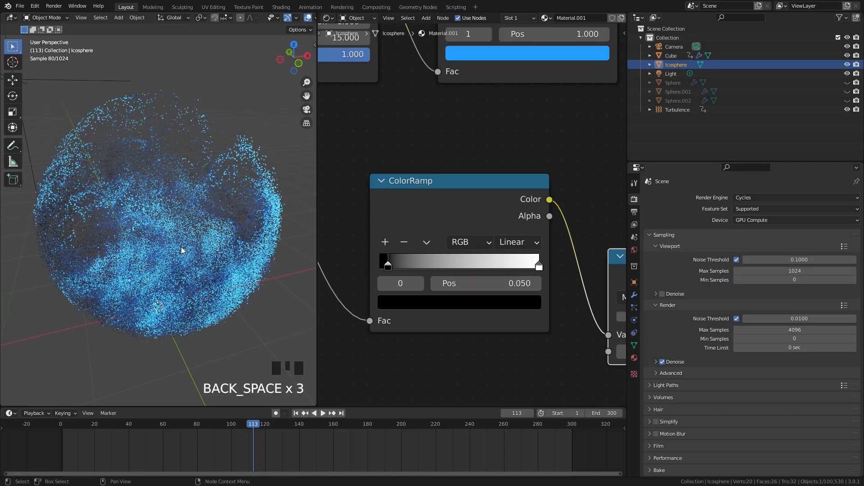
Set the dark blue stop of the blue ColorRamp to position 0.05
scroll(471, 152, down, 1)
middle_drag(469, 25, 430, 115)
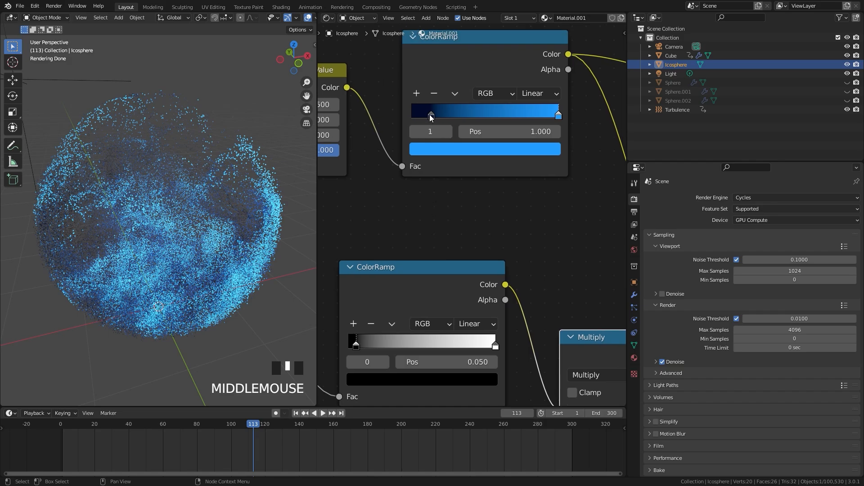
click(431, 115)
double_click(510, 134)
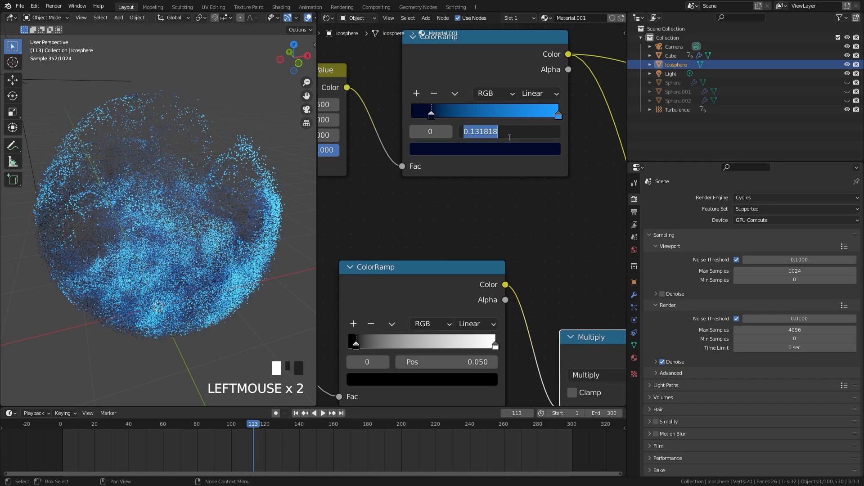
text(.05)
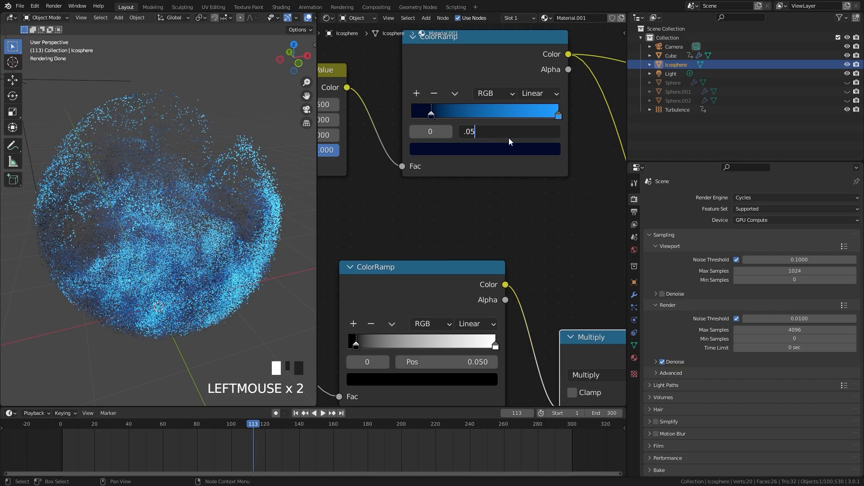
key(Return)
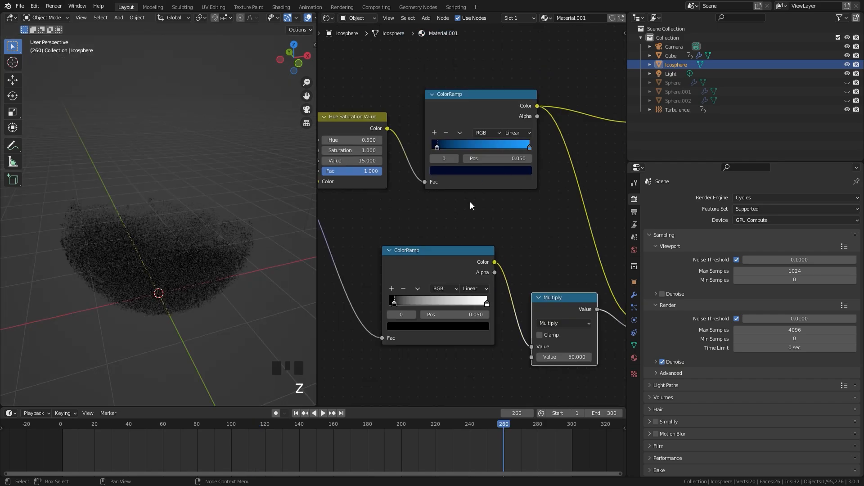
Disable viewport display of the Cube's Liquid particle system and set its display Amount to 100%
click(634, 308)
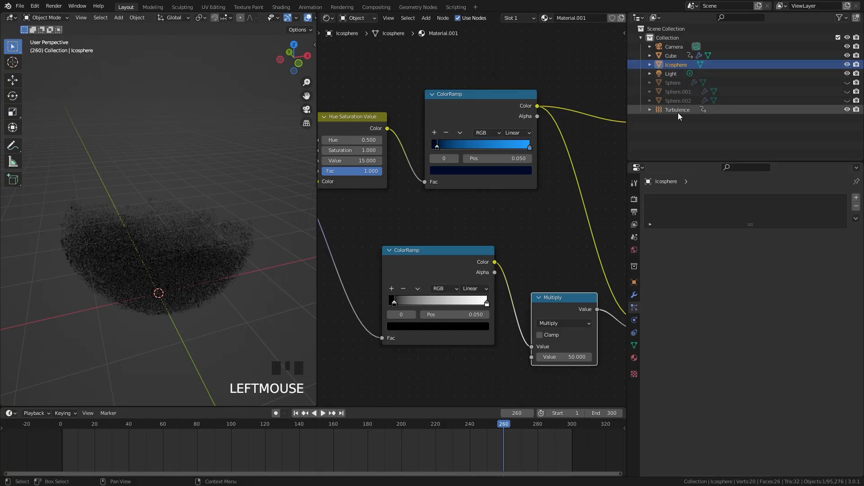
click(673, 56)
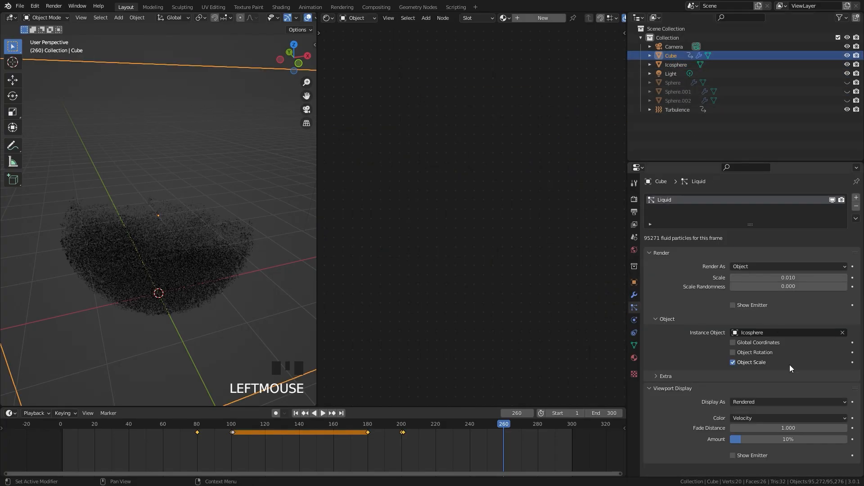
scroll(752, 387, down, 4)
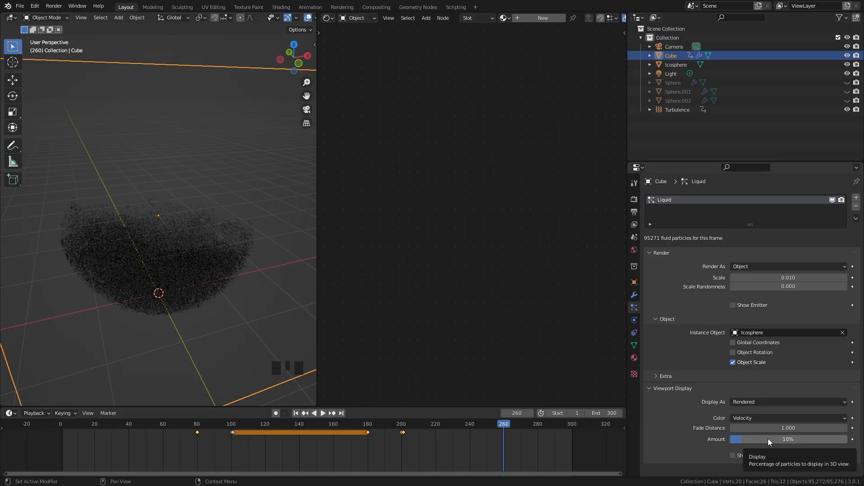
click(832, 200)
drag(745, 441, 850, 441)
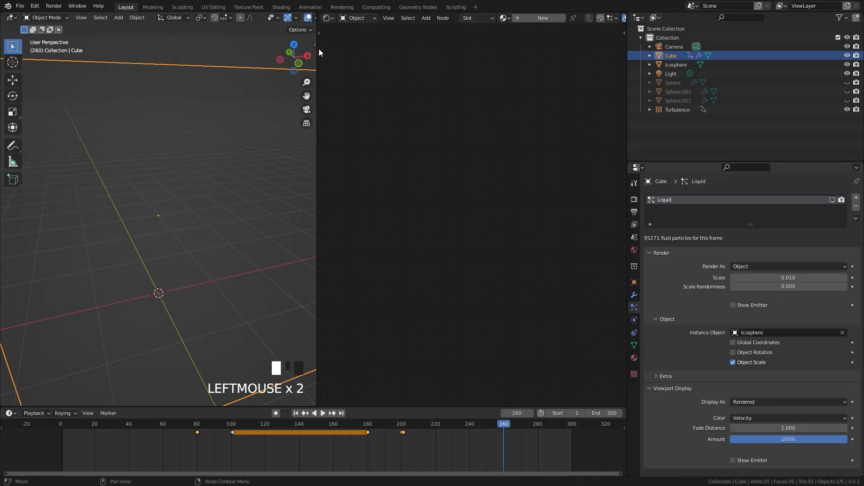
Expand the 3D viewport over the shader editor and add a plane mesh at the world origin
drag(314, 12, 405, 180)
scroll(373, 241, down, 4)
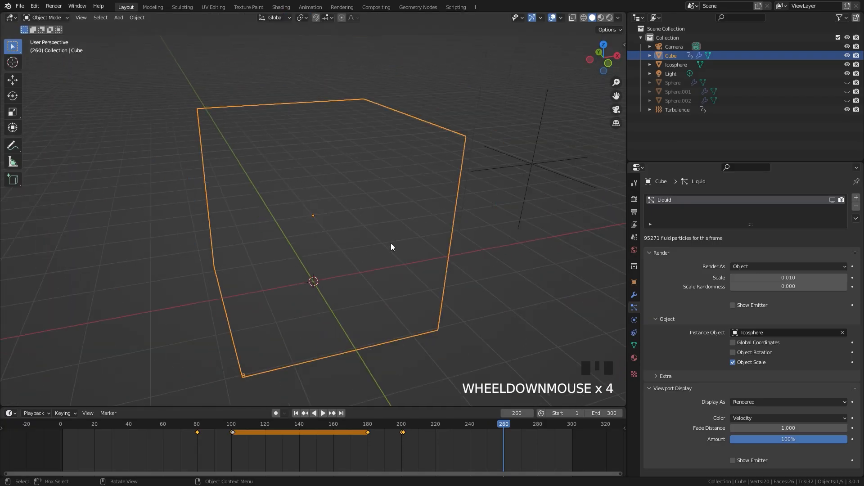
middle_drag(390, 244, 347, 221)
key(shift+a)
mouse_move(351, 223)
click(398, 227)
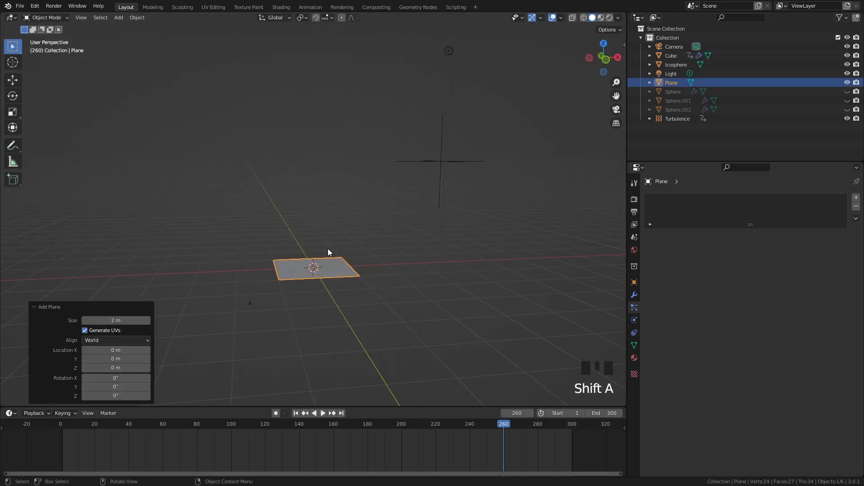
Scale the new plane up by about 19.8 to form a large ground surface
key(s)
click(113, 257)
scroll(251, 225, up, 2)
middle_drag(251, 226, 373, 194)
scroll(515, 155, down, 2)
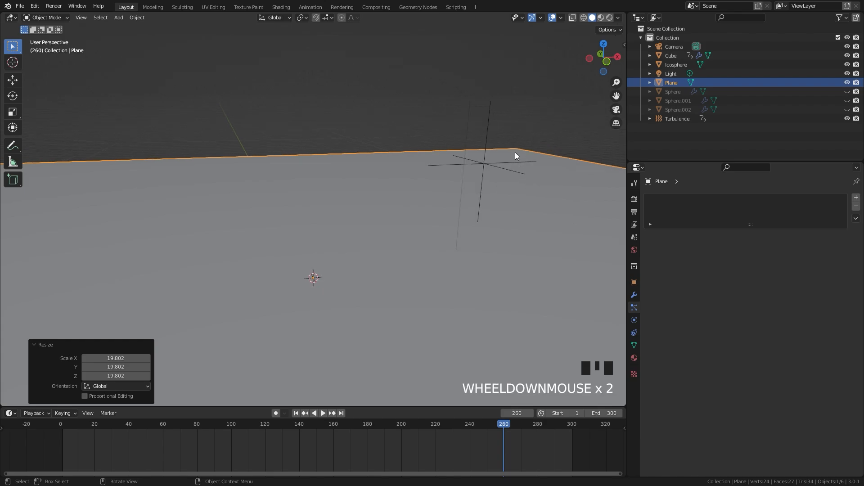
Unhide and select Sphere.002 and show its fluid physics settings
click(847, 110)
click(678, 107)
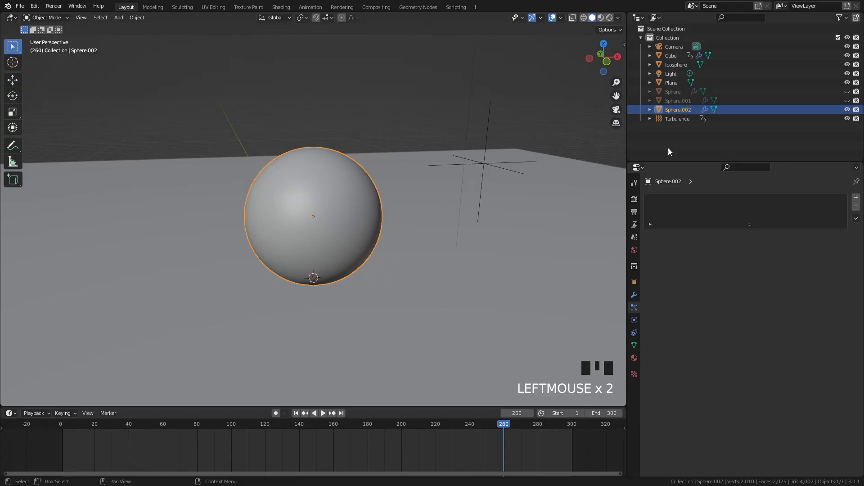
click(635, 320)
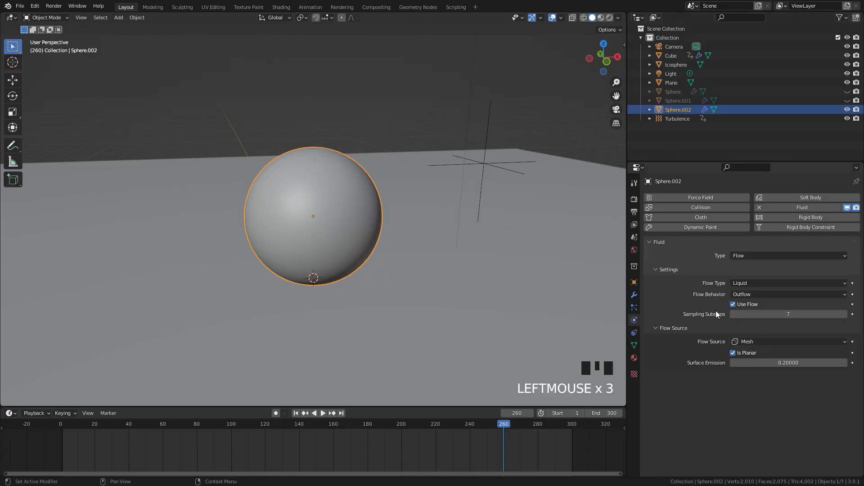
scroll(341, 270, up, 2)
scroll(367, 154, down, 1)
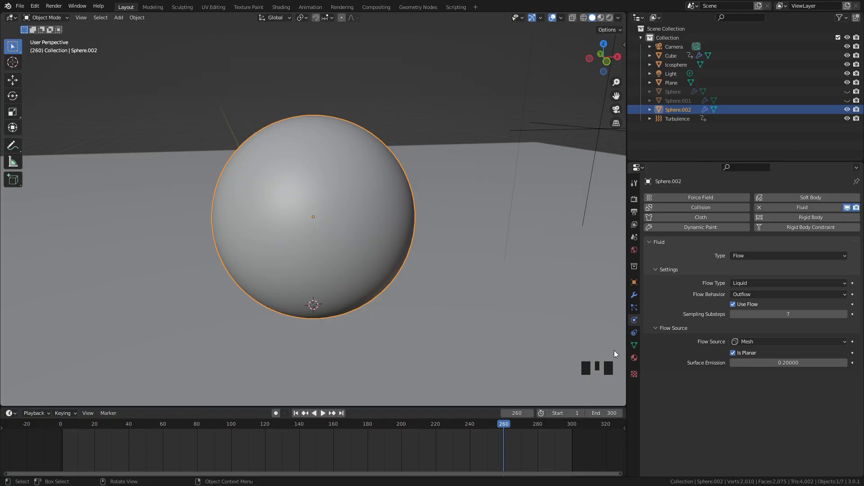
Give Sphere.002 a new material with Transmission 1.000 and Roughness 0.000
click(634, 358)
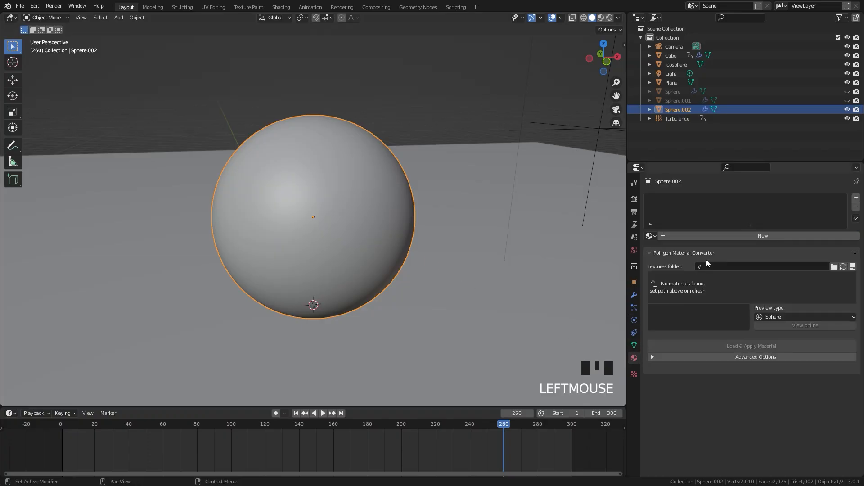
click(743, 237)
scroll(783, 306, down, 8)
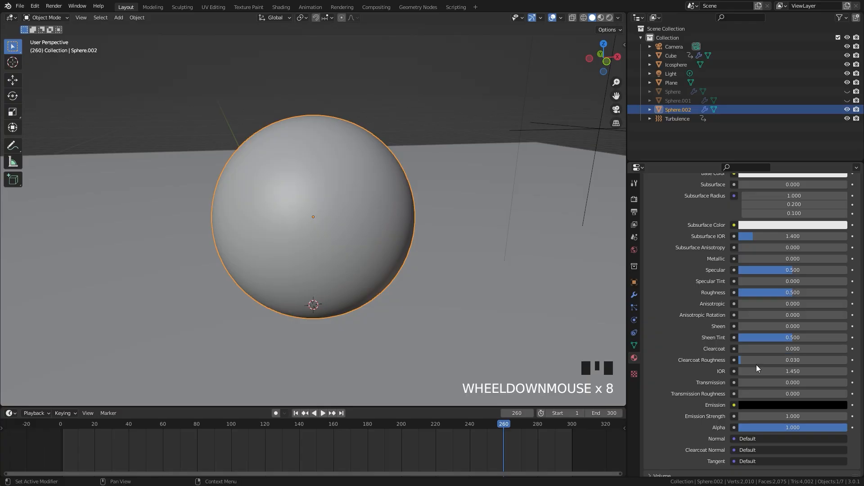
click(756, 382)
drag(755, 382, 850, 386)
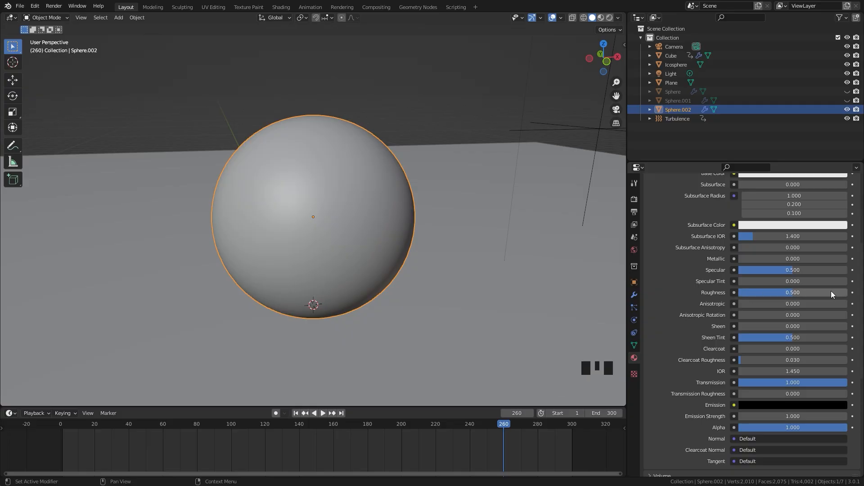
drag(831, 292, 772, 292)
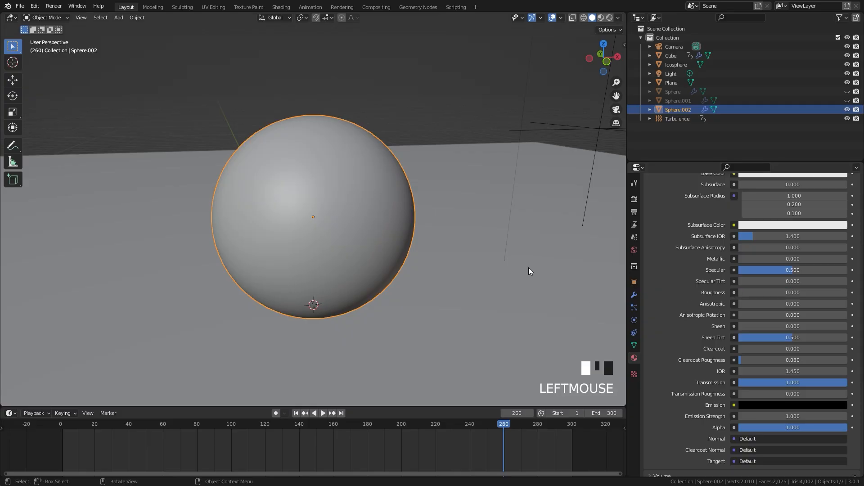
Switch the viewport to Rendered shading and examine the glass sphere from above
middle_drag(529, 269, 316, 215)
scroll(318, 217, up, 1)
key(z)
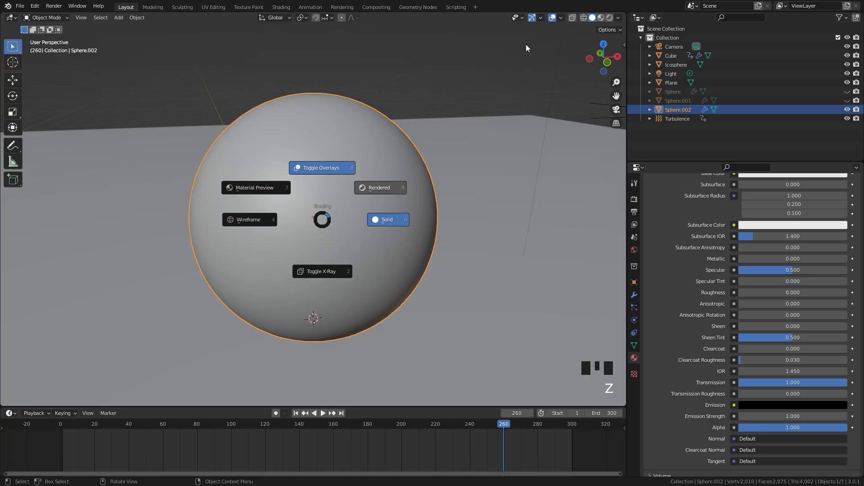
click(526, 45)
middle_drag(366, 157, 371, 173)
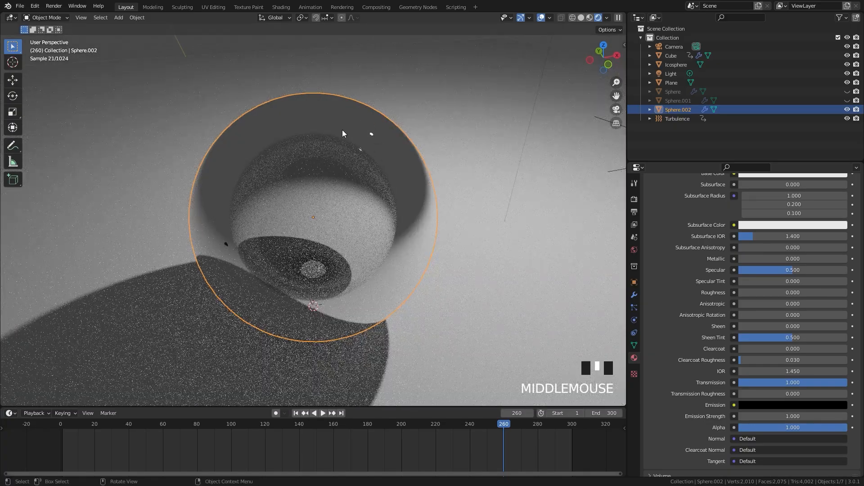
middle_drag(374, 143, 380, 212)
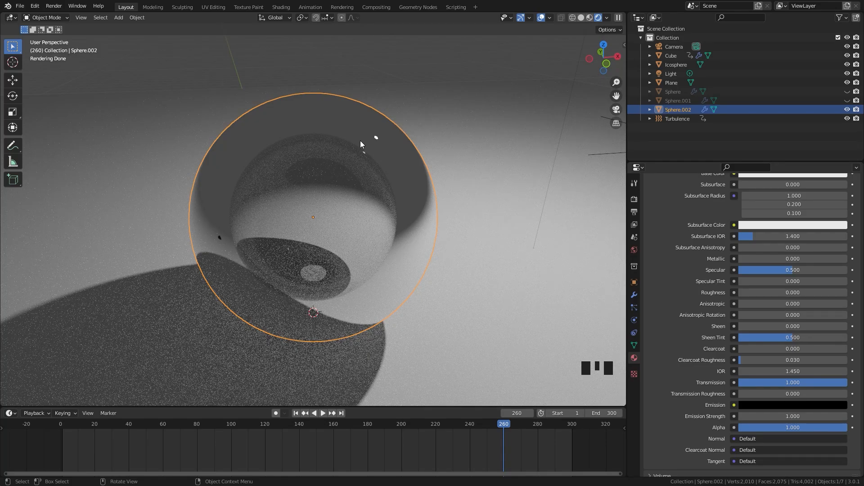
Add a Solidify modifier to Sphere.002, keeping the default thickness of 0.01 m
click(635, 296)
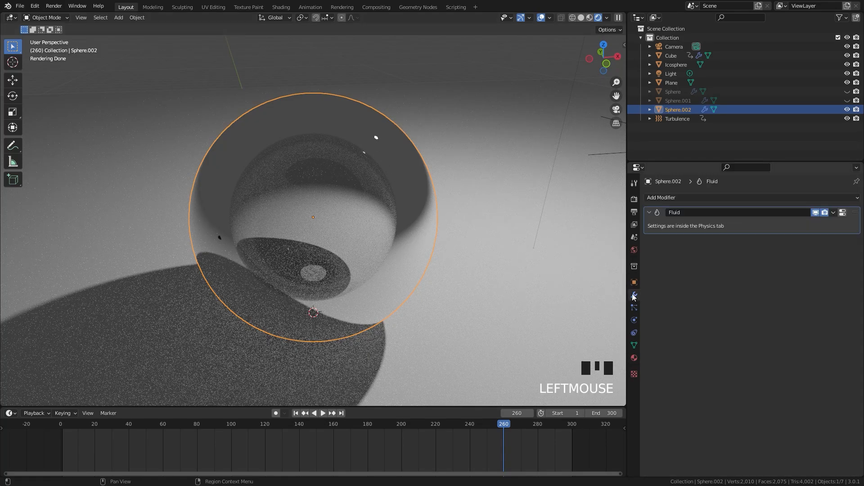
click(670, 199)
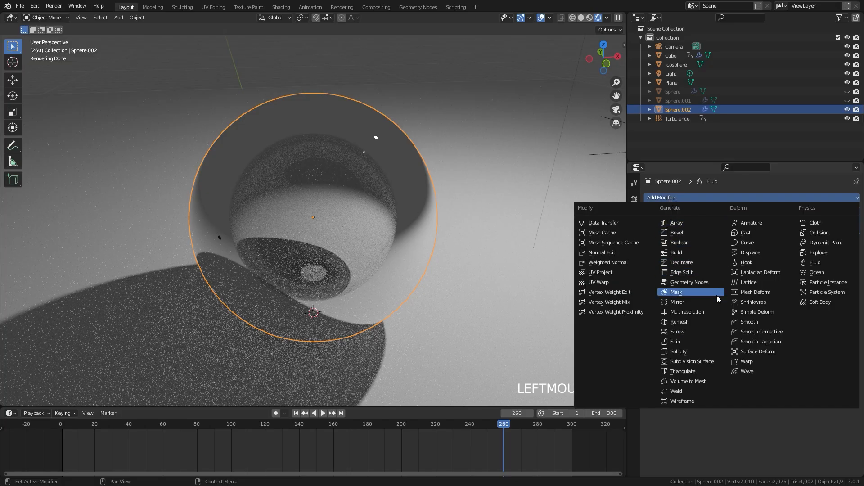
click(688, 355)
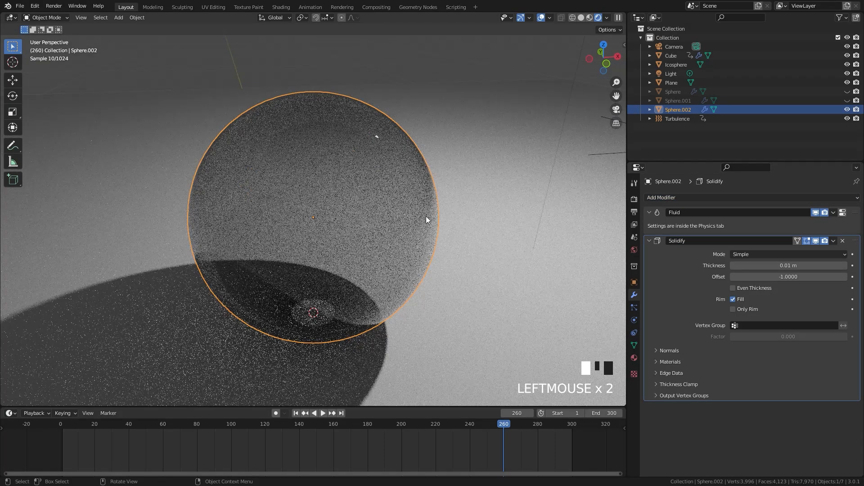
mouse_move(364, 216)
middle_down()
mouse_move(398, 170)
mouse_move(372, 214)
middle_up()
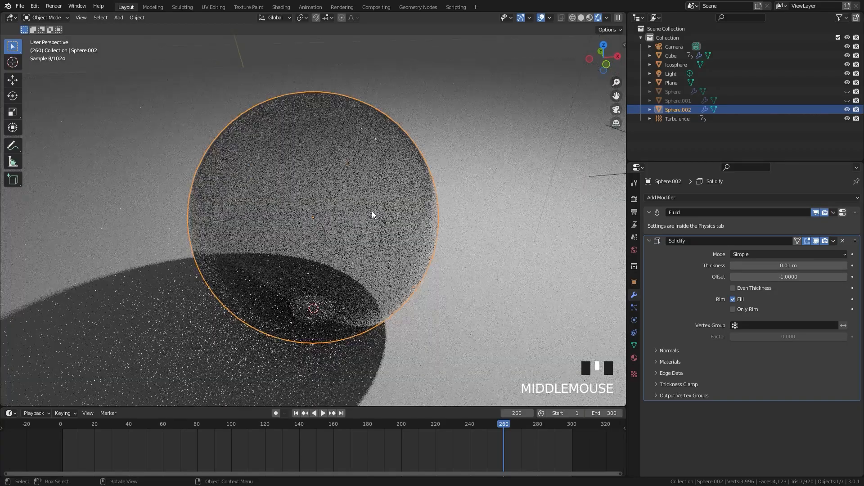
Brighten the Base Color of the glass sphere's material to pure white
click(633, 307)
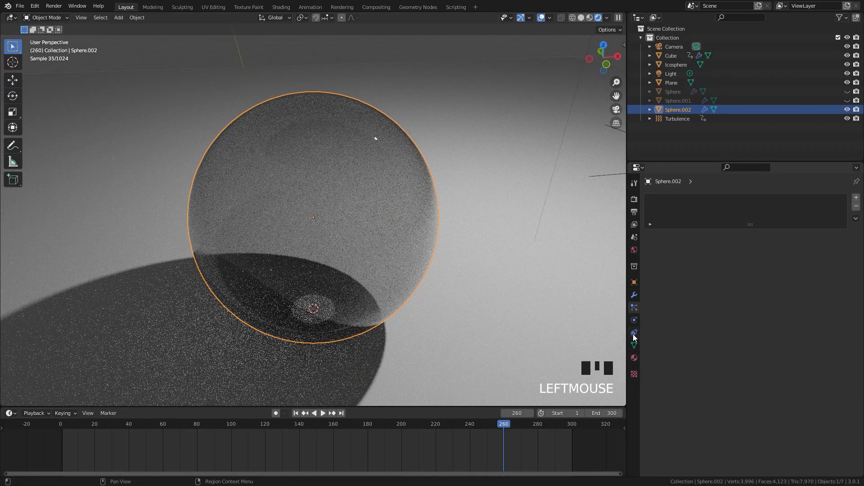
click(635, 358)
click(795, 318)
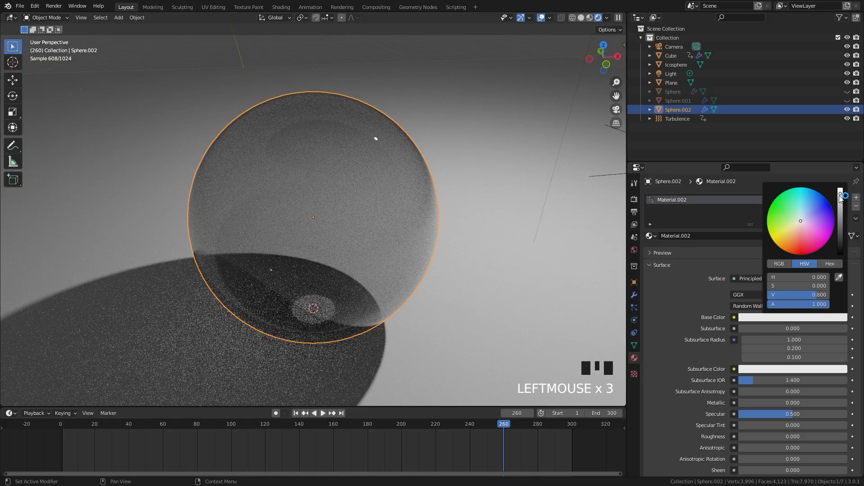
drag(841, 194, 842, 180)
middle_drag(530, 159, 457, 187)
scroll(453, 186, down, 2)
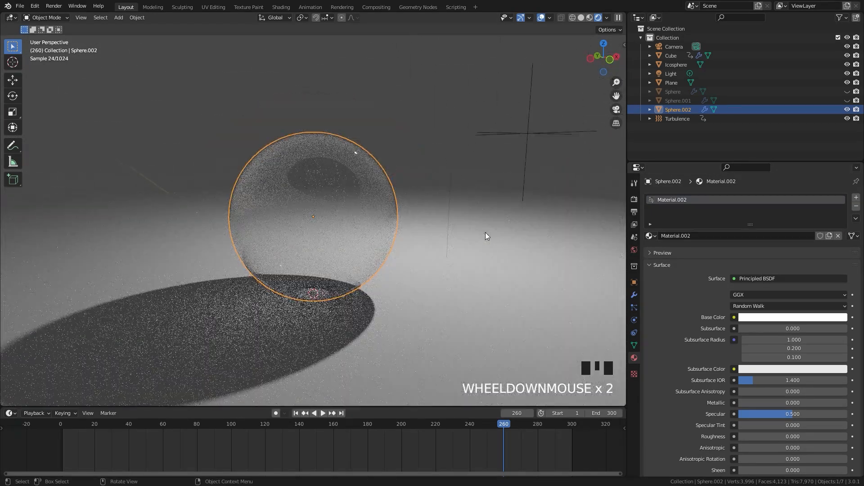
Select the ground plane and give it a new material
click(485, 234)
middle_drag(485, 234, 423, 182)
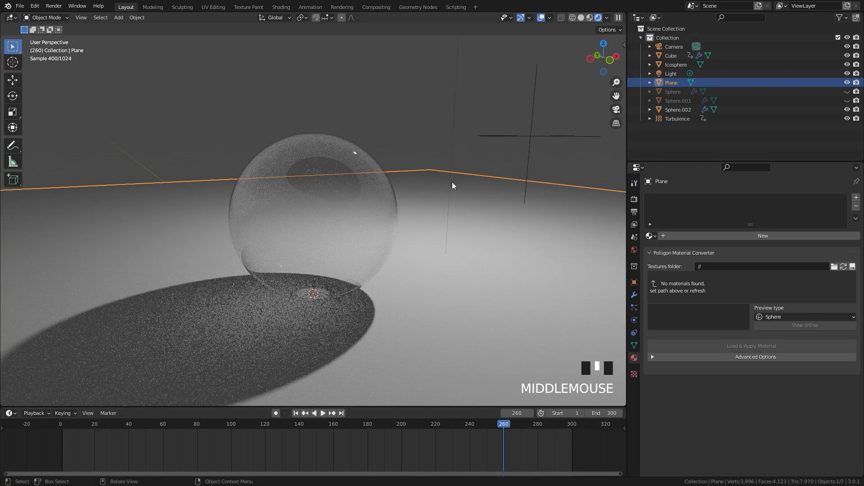
click(744, 234)
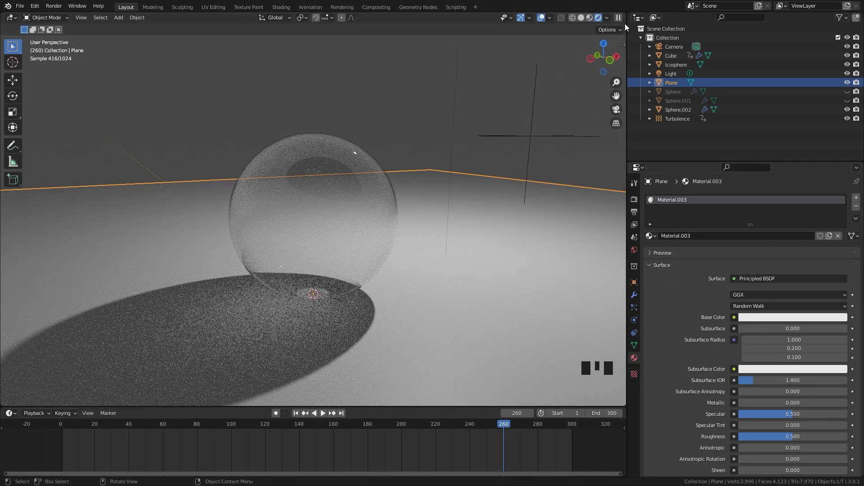
Split the viewport and turn the new area into a Shader Editor with the ground plane's Principled BSDF in view
drag(621, 19, 266, 20)
click(277, 18)
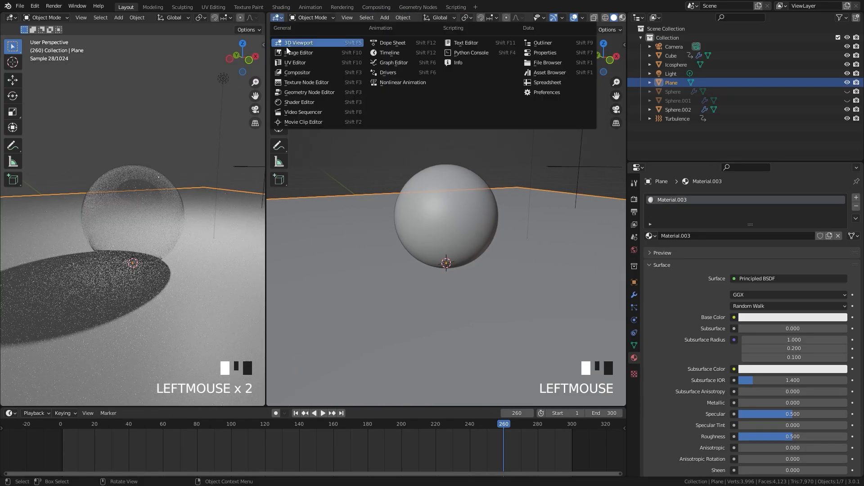
click(299, 102)
key(n)
middle_drag(354, 214, 508, 154)
click(508, 154)
click(558, 145)
scroll(558, 145, up, 3)
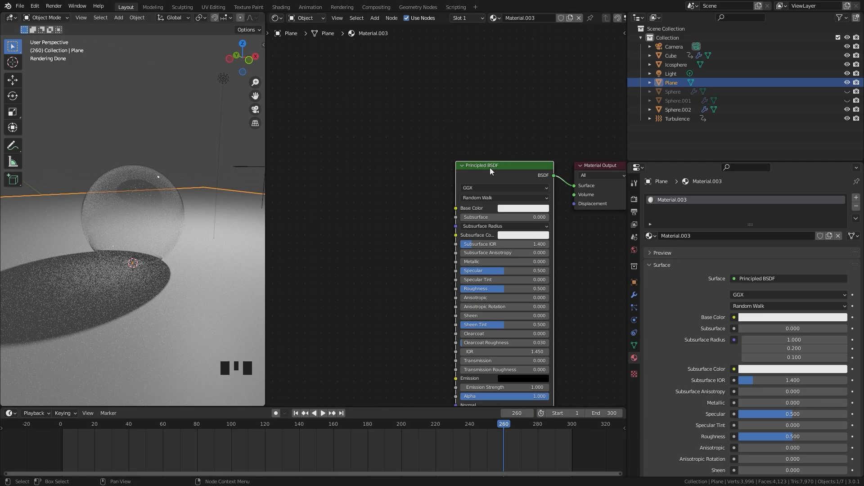
Load WoodFloor07_col, WoodFloor07_nrm and WoodFloor07_rgh into the plane's material with the Principled Texture Setup
key(ctrl+shift+t)
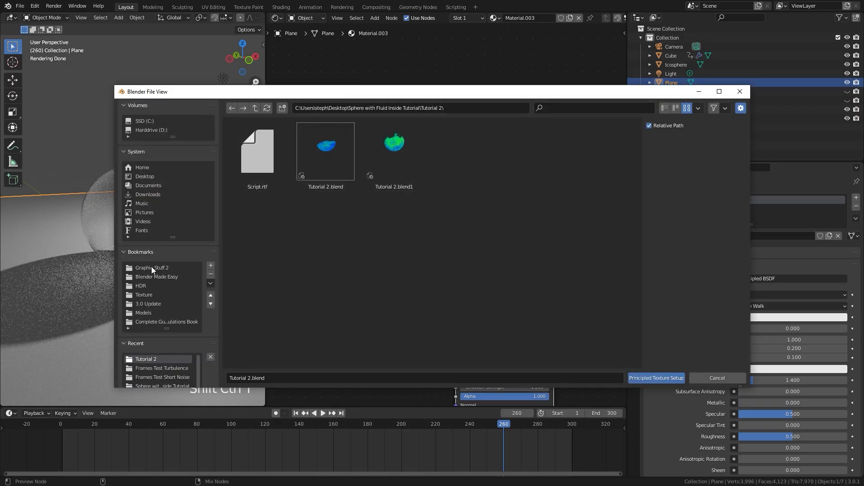
click(144, 295)
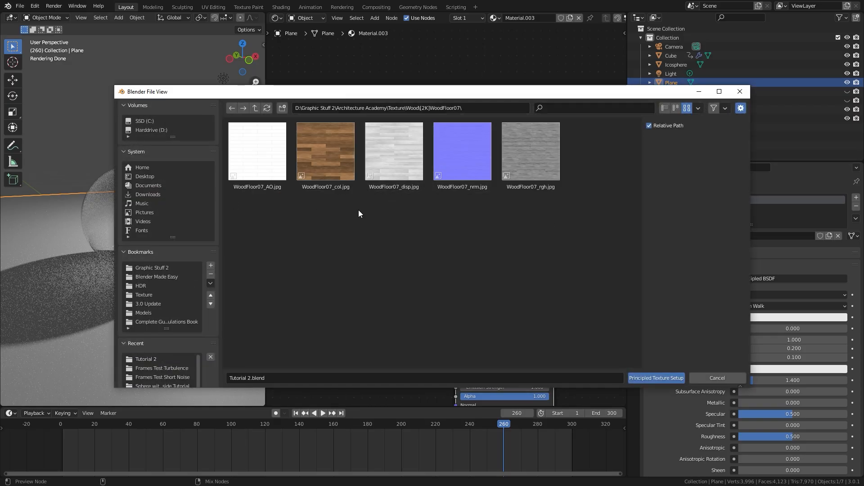
click(329, 157)
ctrl+click(452, 160)
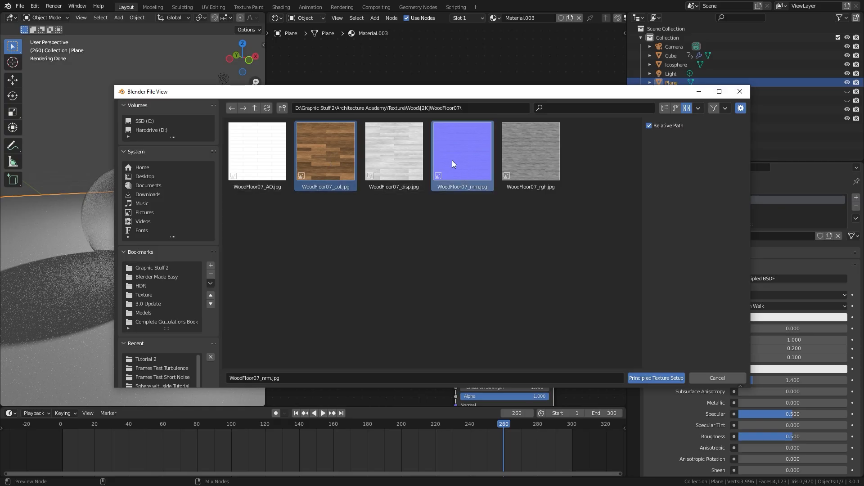
ctrl+click(522, 143)
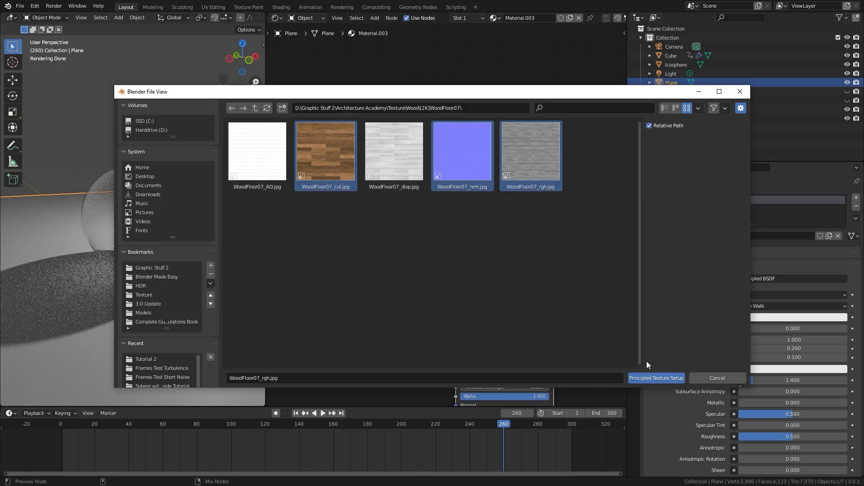
click(656, 378)
Set the Mapping node's Scale to 5 on X, Y and Z for the wood floor textures
scroll(393, 191, down, 3)
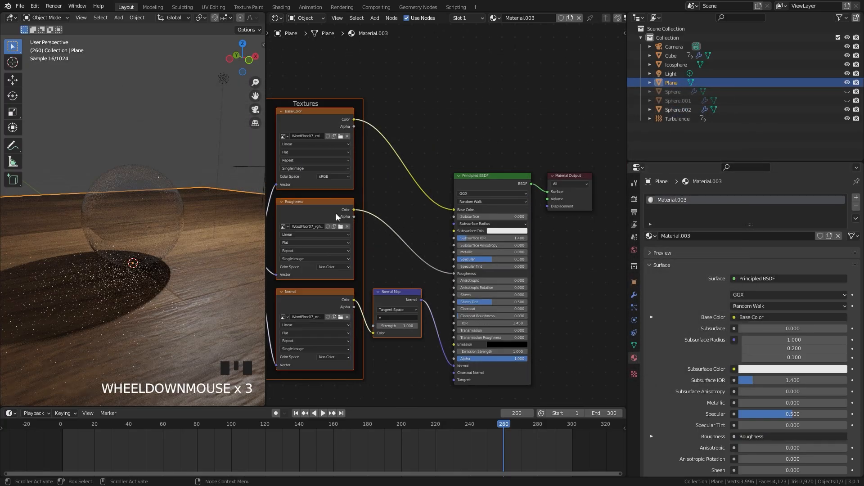
middle_drag(393, 192, 470, 144)
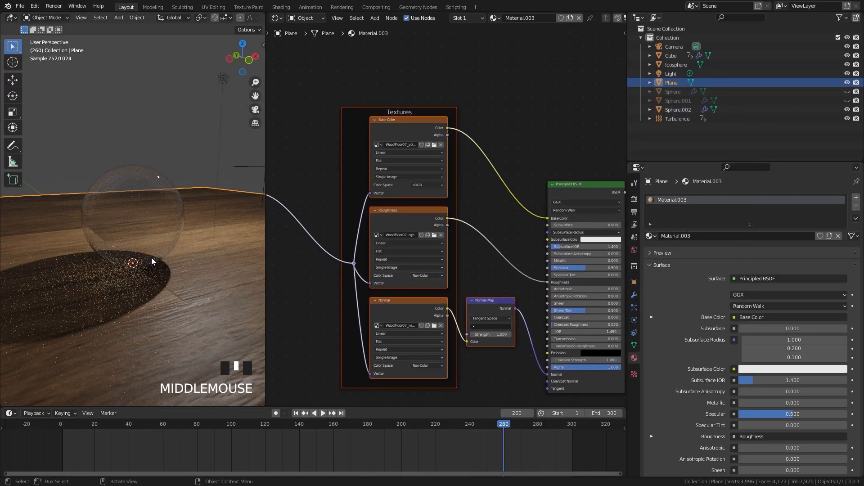
middle_drag(152, 261, 163, 277)
scroll(387, 310, up, 5)
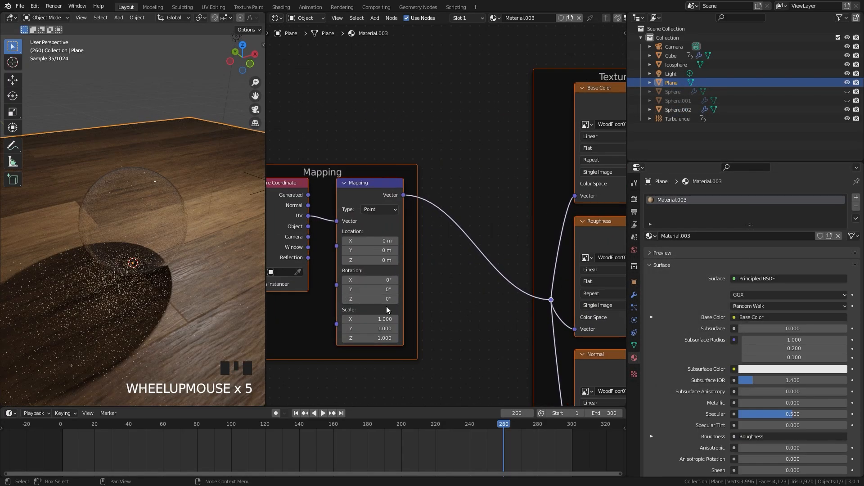
click(368, 319)
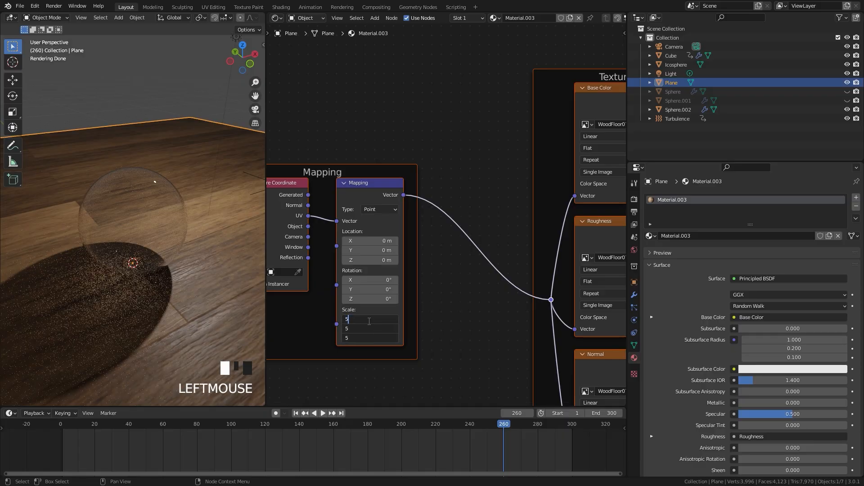
key(Return)
Select the point light and raise its Radius to about 3.02 m
mouse_move(161, 224)
middle_down()
mouse_move(143, 214)
mouse_move(205, 212)
mouse_move(151, 230)
mouse_move(179, 226)
mouse_move(173, 233)
middle_up()
scroll(174, 233, up, 1)
scroll(174, 233, up, 3)
scroll(175, 233, down, 5)
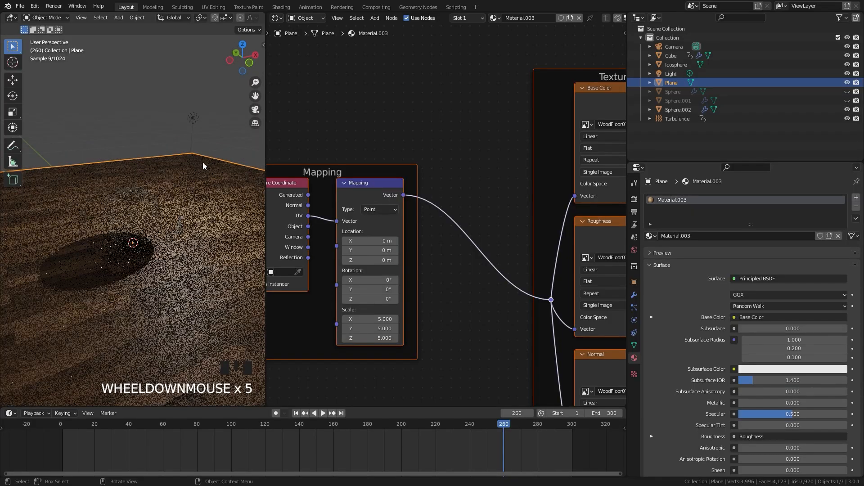
click(194, 117)
scroll(176, 140, up, 4)
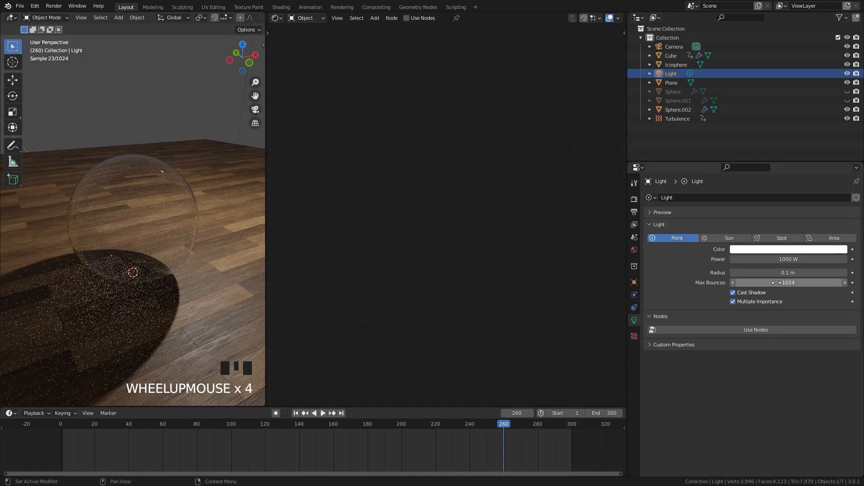
drag(788, 273, 860, 273)
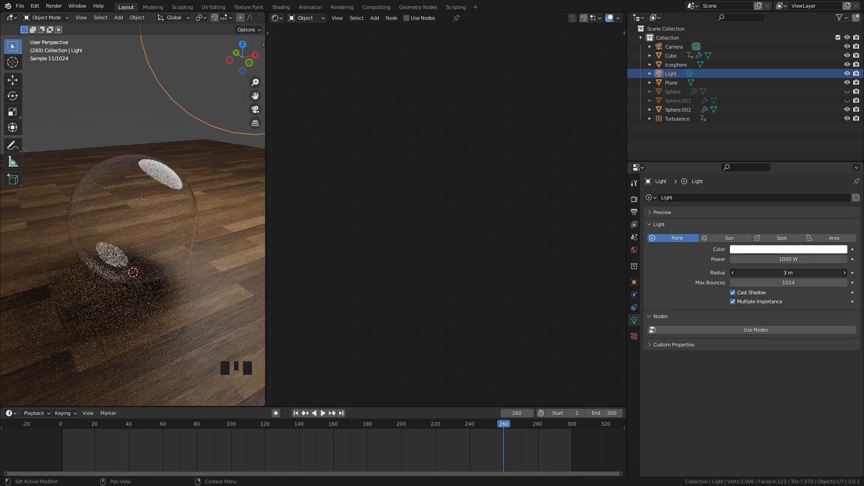
middle_drag(102, 309, 166, 282)
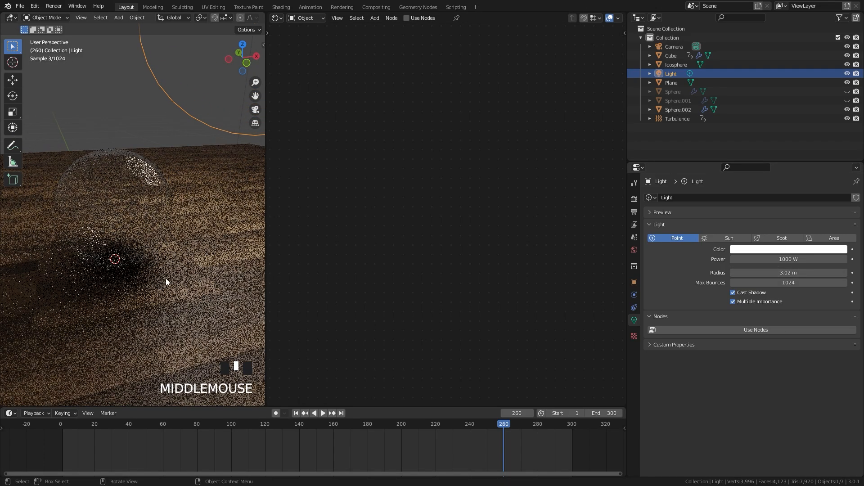
scroll(144, 207, up, 2)
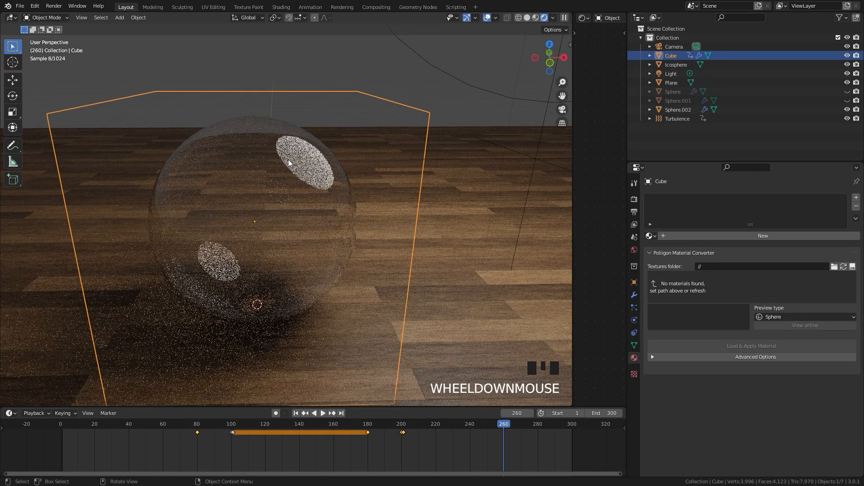
Turn off Glossy and Transmission ray visibility for the point light
click(495, 88)
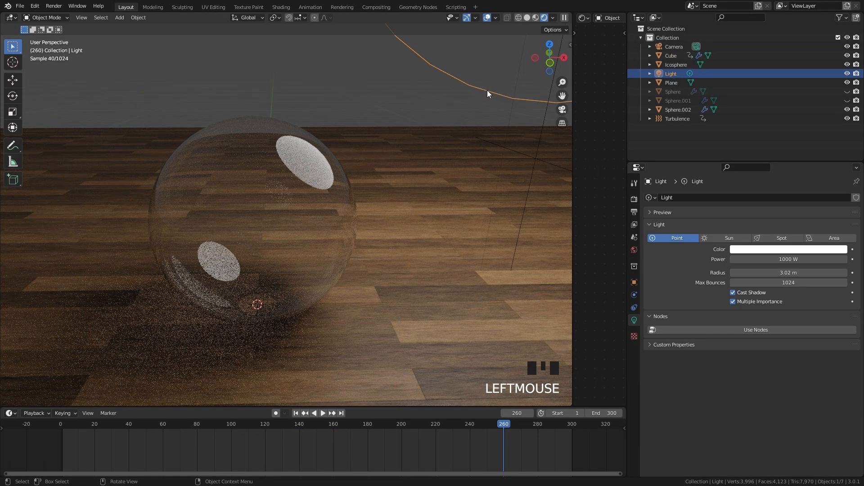
click(635, 282)
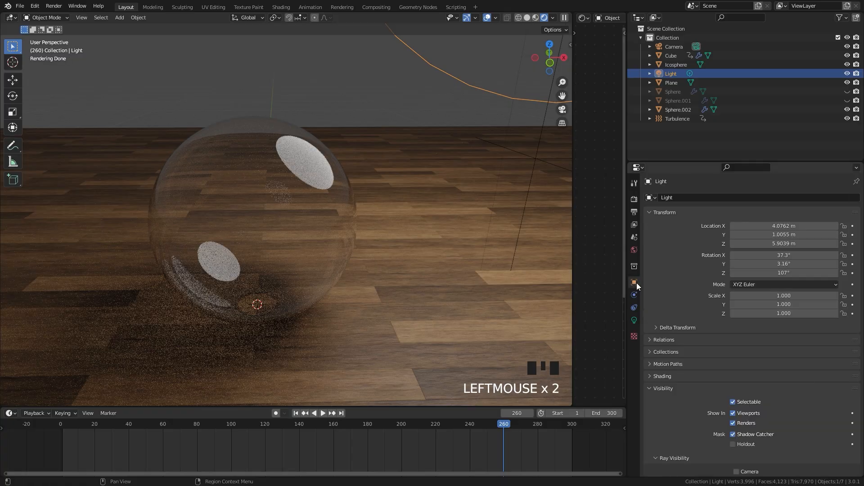
click(664, 388)
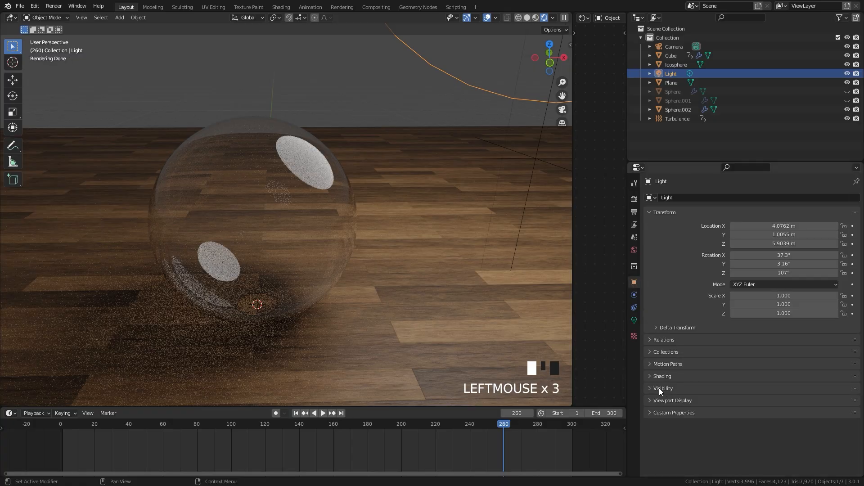
click(660, 388)
scroll(712, 354, down, 7)
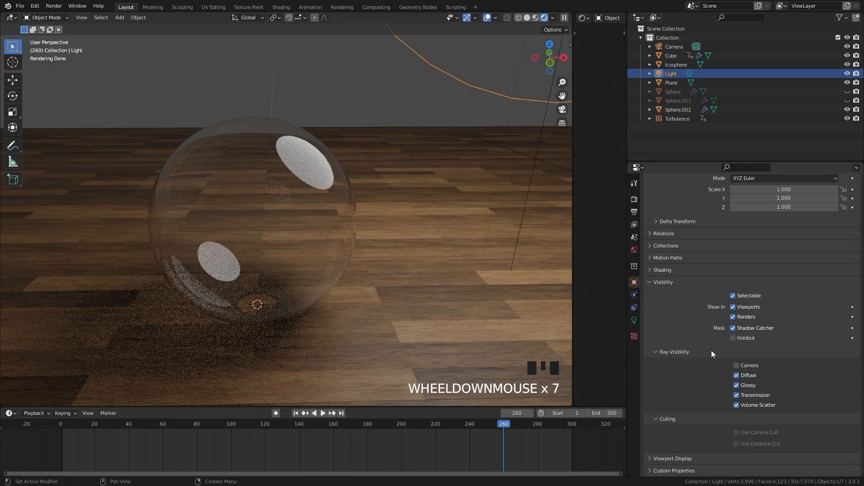
click(737, 386)
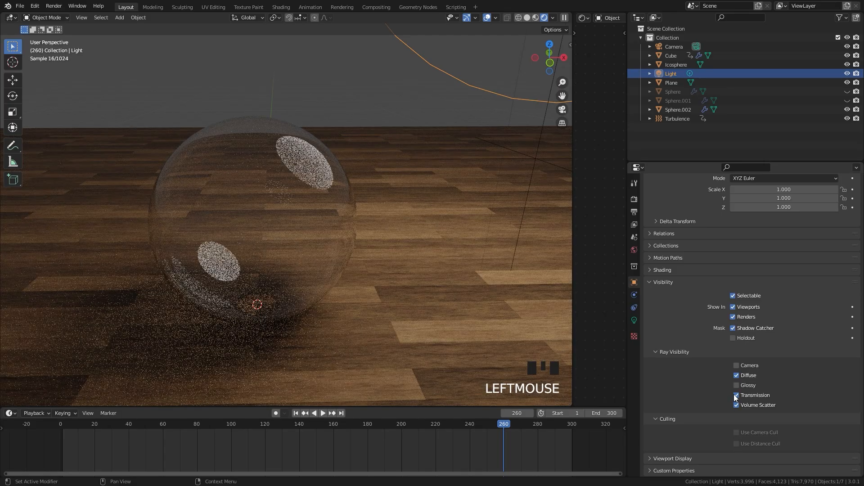
click(737, 395)
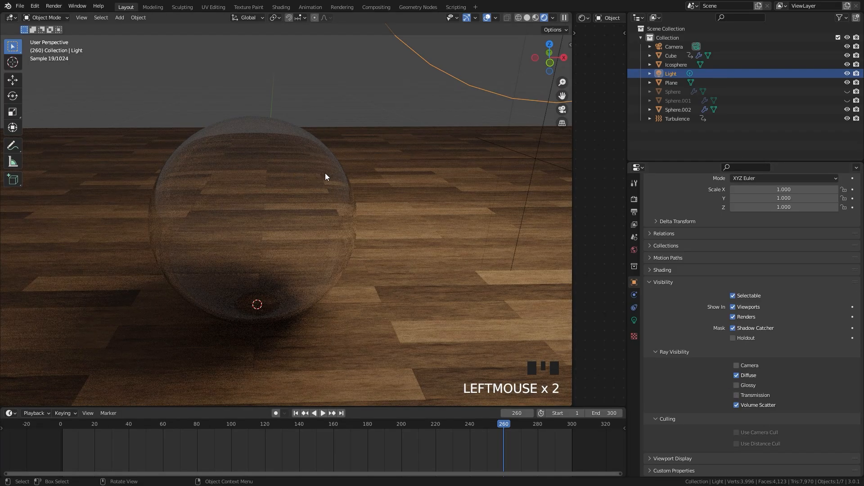
middle_drag(326, 176, 272, 195)
scroll(279, 201, up, 2)
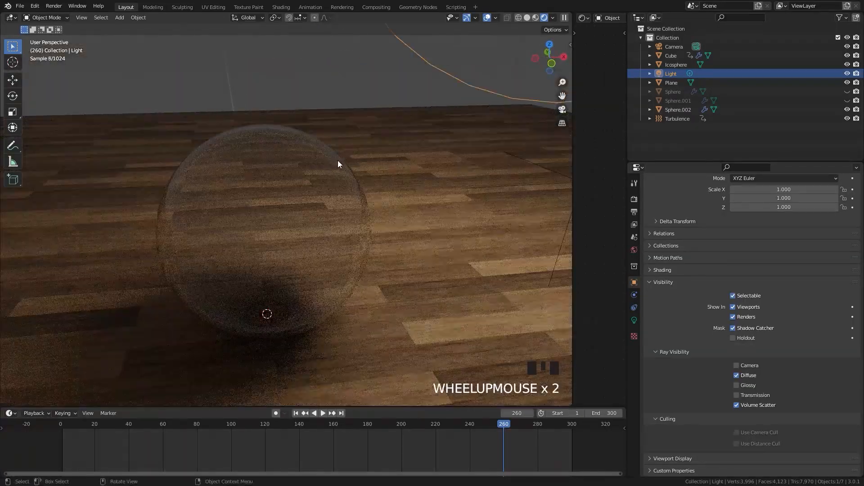
Set the point light's Power to 2000 W
click(634, 321)
double_click(786, 259)
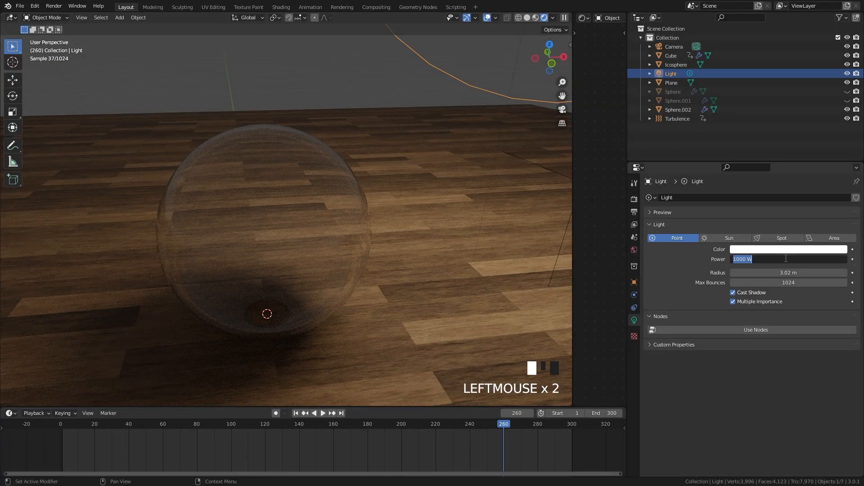
key(Return)
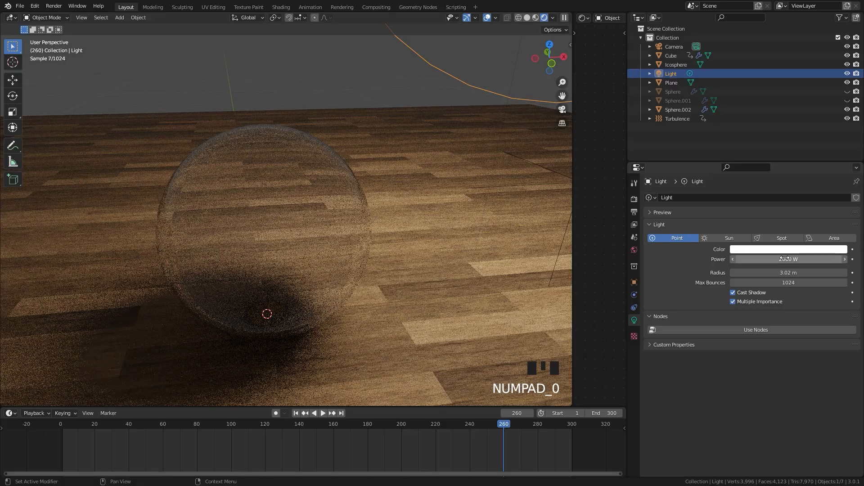
scroll(463, 228, up, 1)
Align the camera to the current view of the glass sphere and move it to improve the framing
mouse_move(328, 282)
middle_down()
mouse_move(324, 302)
mouse_move(338, 275)
middle_up()
scroll(339, 275, up, 1)
key(ctrl+alt+KP_0)
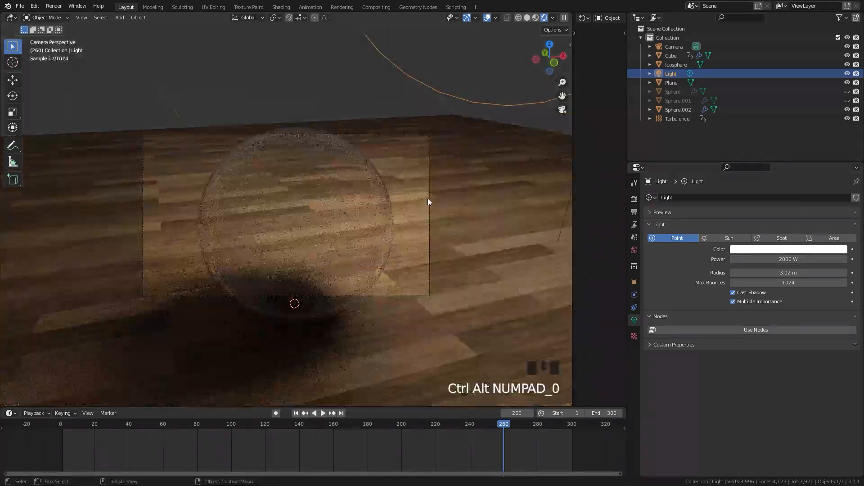
key(g)
Scale the ground plane and move it about 1.89 m along the global Y axis
key(g)
key(g)
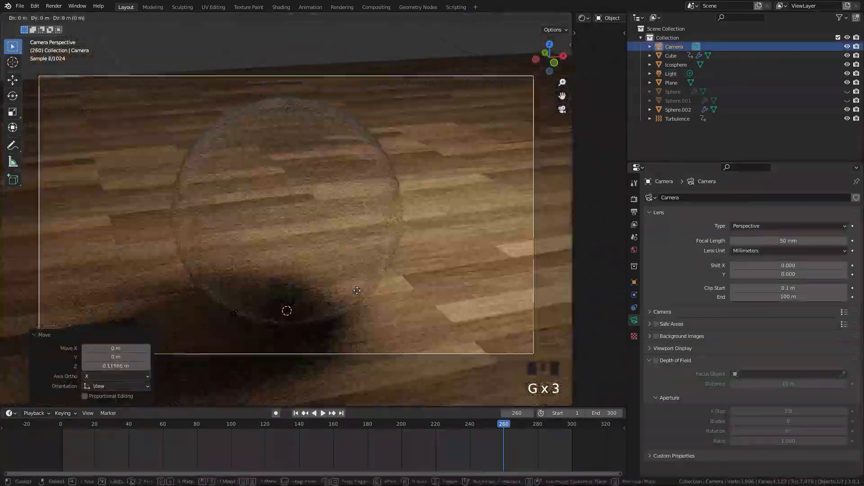
scroll(357, 291, down, 4)
click(444, 251)
key(s)
click(473, 246)
key(s)
key(g)
key(y)
click(503, 222)
Increase the render's color contrast and set the render Max Samples to 50
scroll(503, 224, up, 3)
click(634, 199)
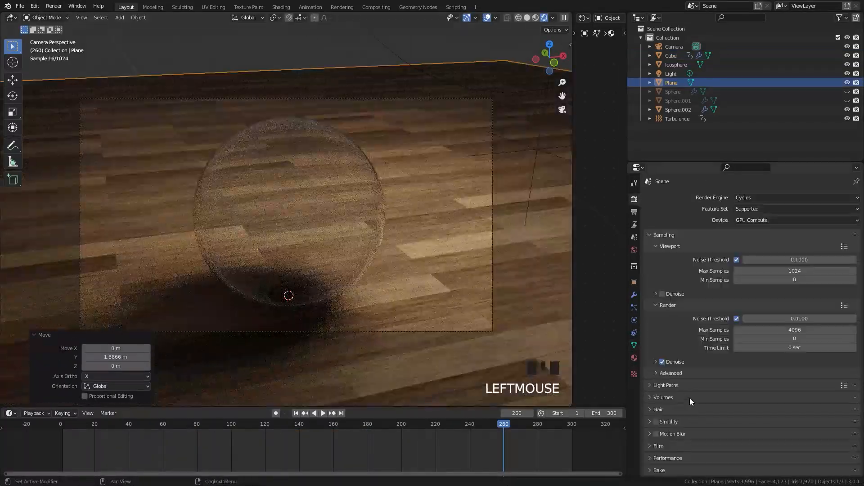
scroll(783, 435, down, 4)
click(756, 406)
scroll(790, 265, up, 4)
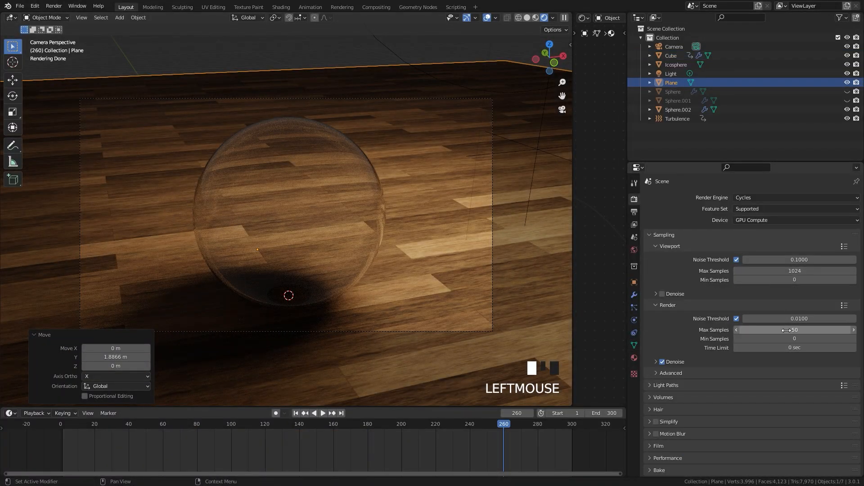
Exclude Sphere and Sphere.001 from rendering, and render the current frame
click(492, 205)
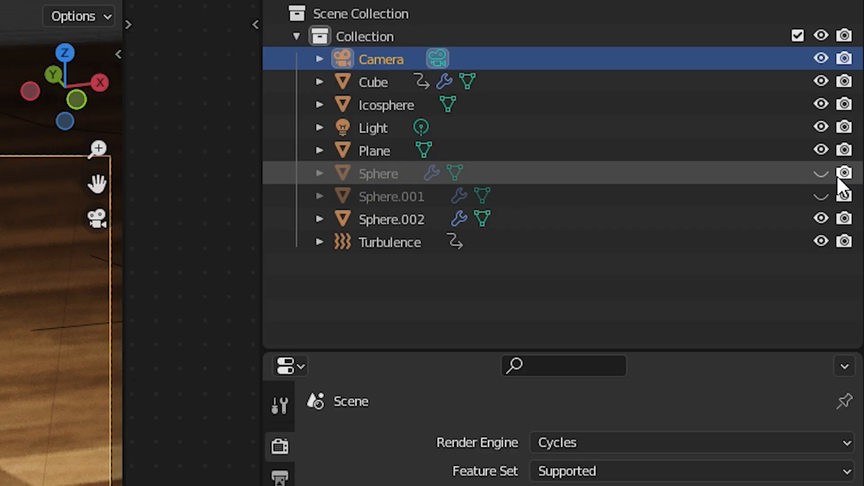
drag(845, 175, 844, 197)
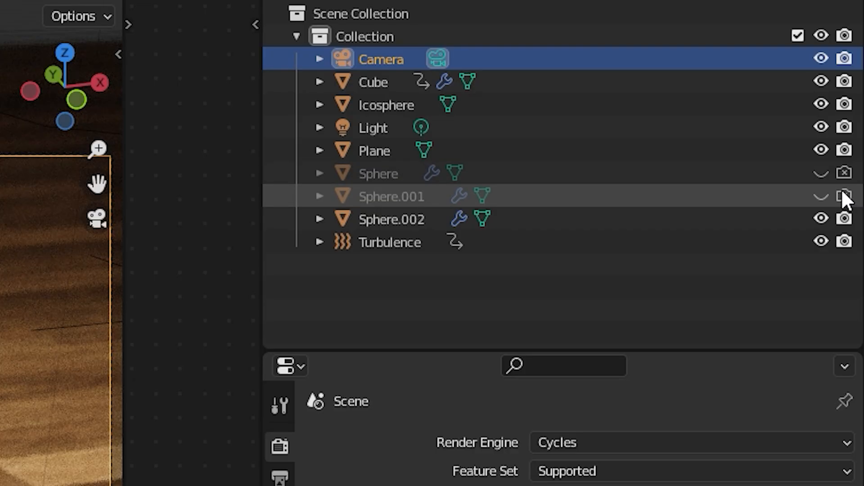
key(F12)
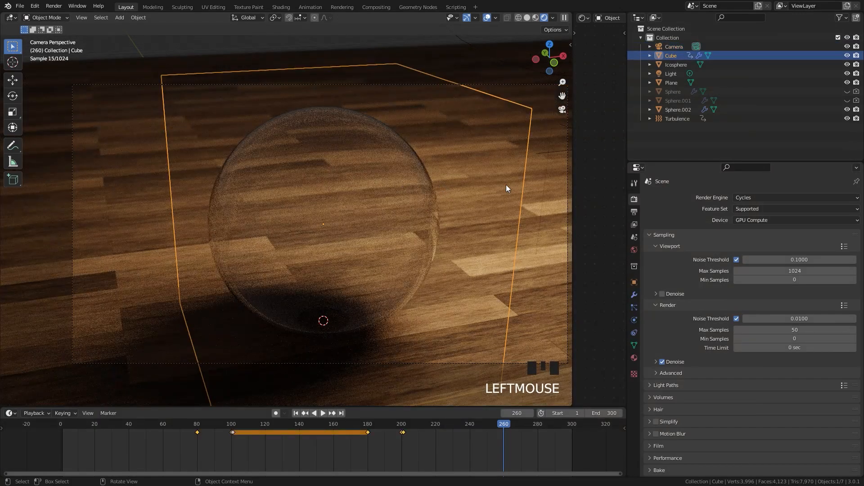
Unhide Sphere and scale the glass shell Sphere.002 against it in the front wireframe view
scroll(310, 221, up, 3)
click(848, 101)
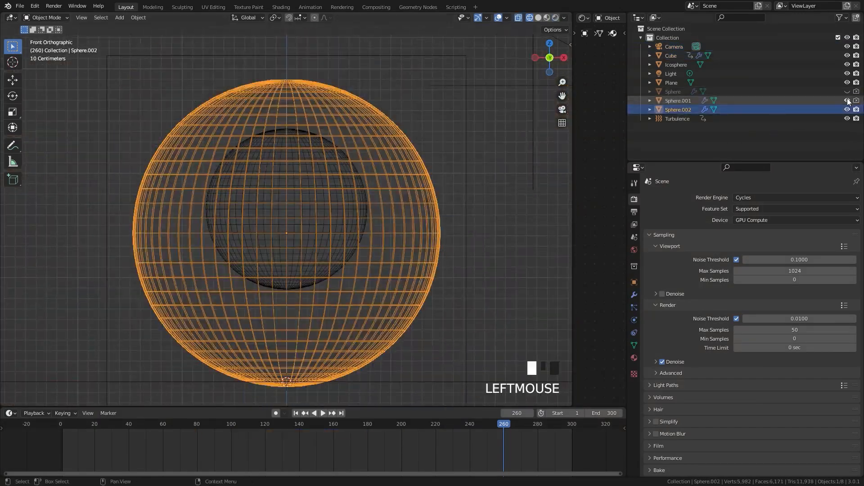
click(848, 101)
click(847, 92)
scroll(447, 140, up, 3)
shift+middle_drag(448, 140, 468, 108)
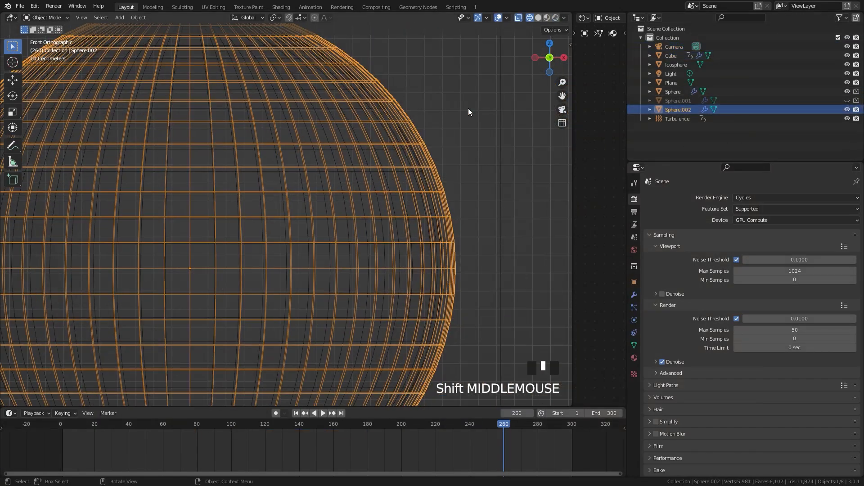
key(s)
click(323, 183)
scroll(352, 222, down, 5)
click(387, 219)
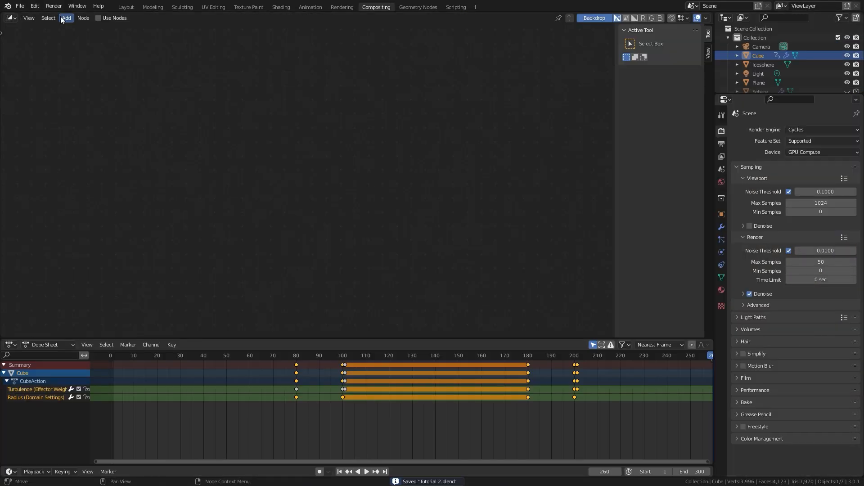
Enable compositing nodes and combine Lens Distortion at Distort 1.000 and a 15% Fast Gaussian Blur with the render through a Mix node, changing its blend mode
click(98, 18)
ctrl+shift+click(81, 189)
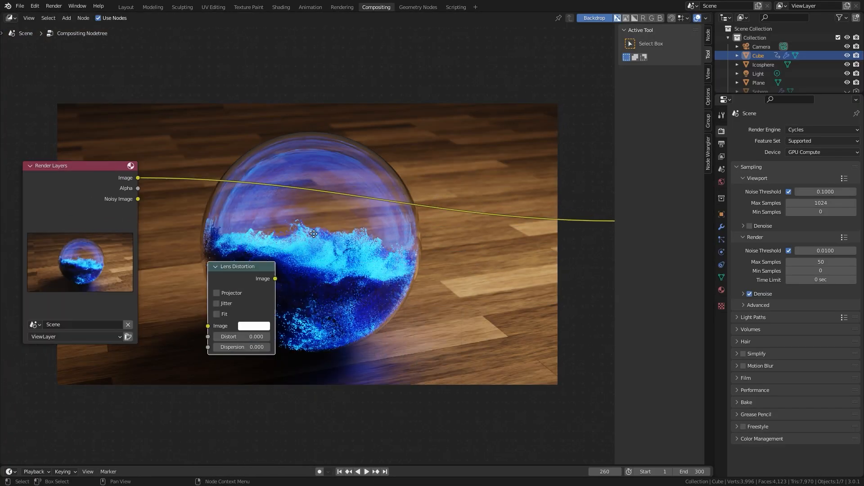
key(shift+a)
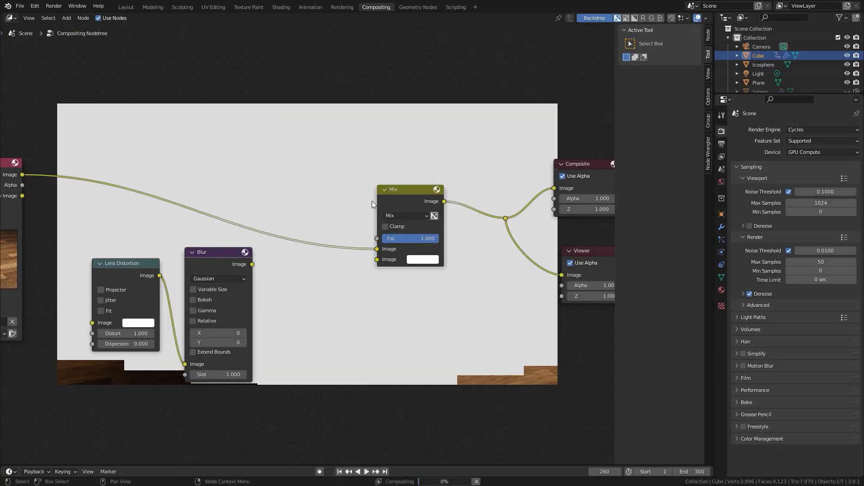
click(405, 216)
click(406, 244)
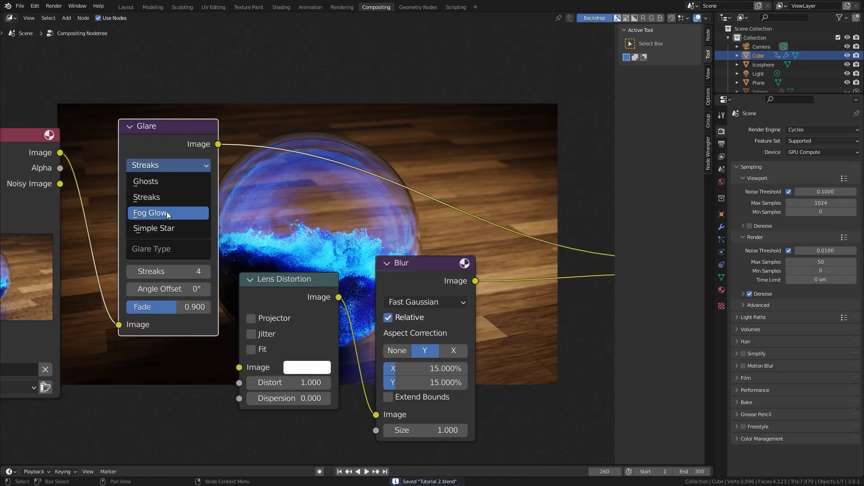
Set the Glare node to Fog Glow with Size 8, Mix -0.100 and Threshold 2.000
click(165, 212)
scroll(182, 257, up, 2)
scroll(182, 257, up, 1)
middle_drag(182, 257, 220, 239)
click(122, 343)
middle_drag(122, 342, 200, 336)
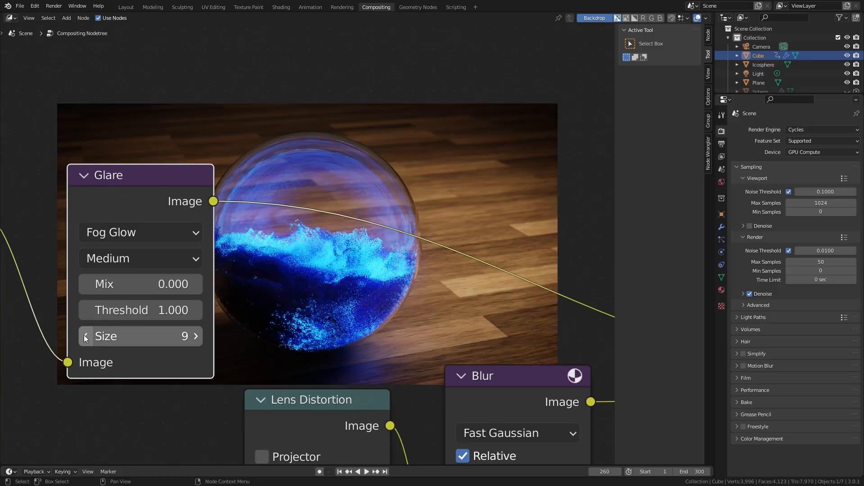
click(86, 337)
click(86, 284)
double_click(159, 309)
text(2)
key(Return)
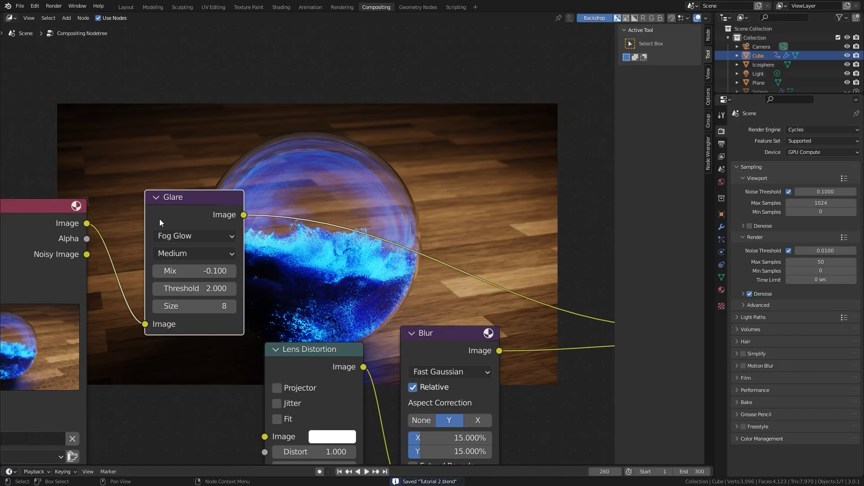
Mute and unmute the Glare node to compare the image with and without the glow
key(m)
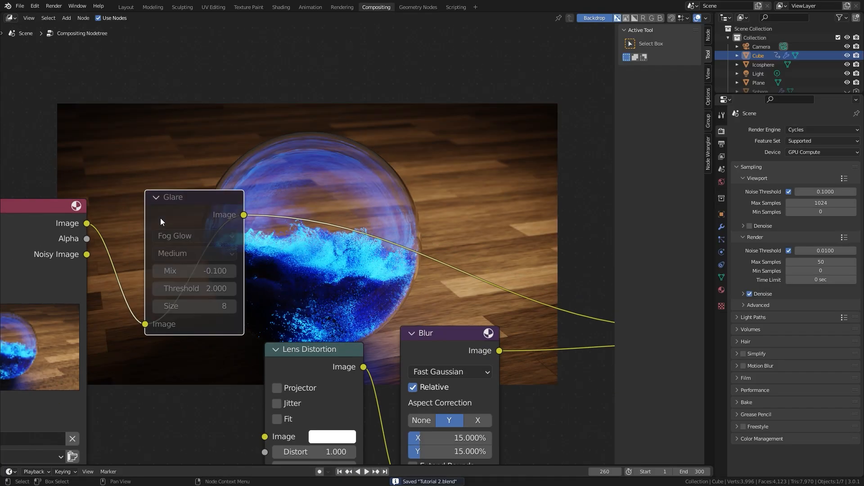
key(m)
scroll(160, 218, up, 3)
key(BackSpace)
Return to the Layout workspace, switch the viewport to Solid shading and open the output properties
click(126, 8)
key(z)
key(z)
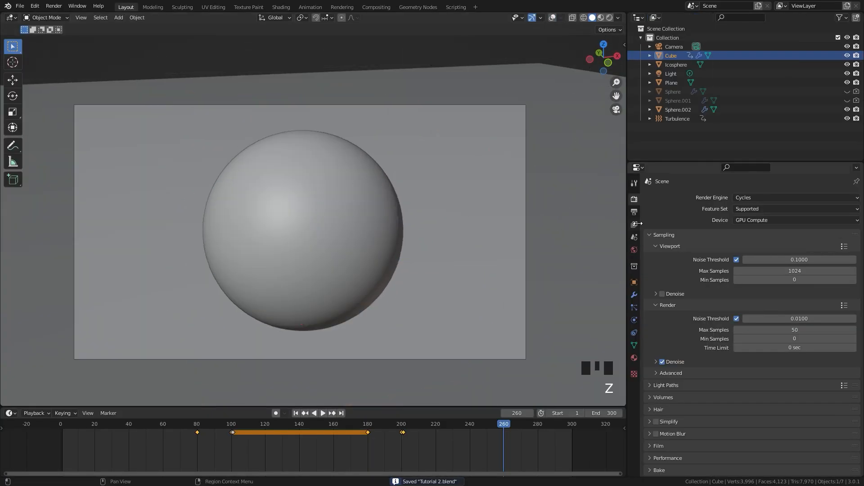
click(634, 212)
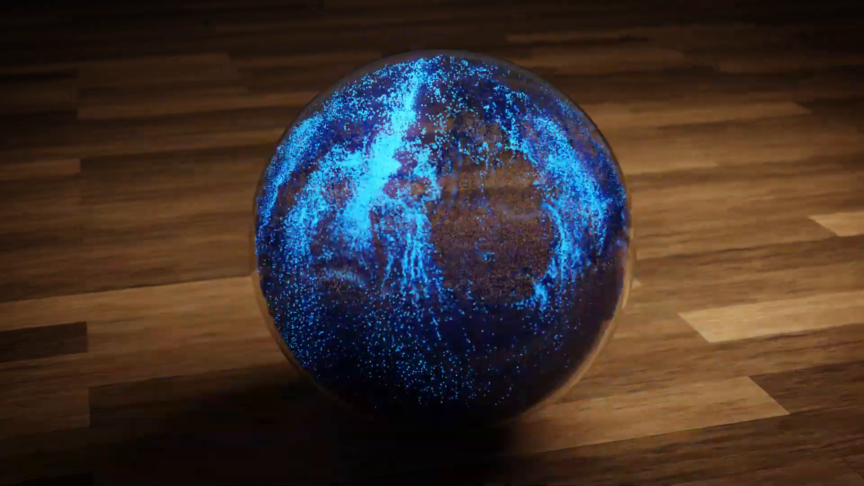